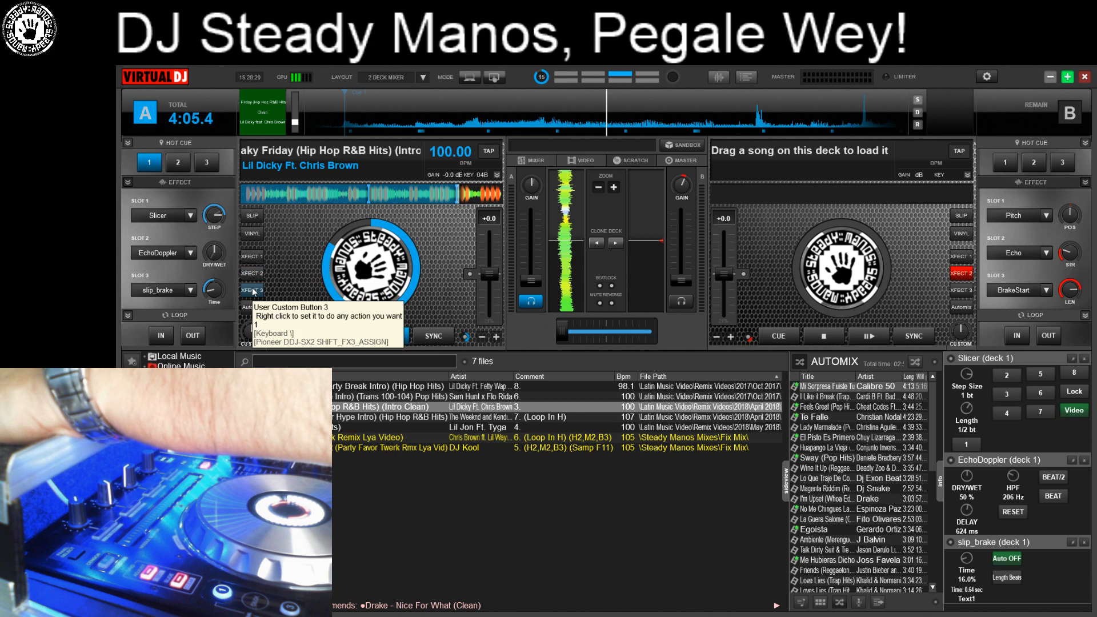
Try the custom effect presets XFECT 1, XFECT 2 and XFECT 3 in turn on deck A
click(258, 258)
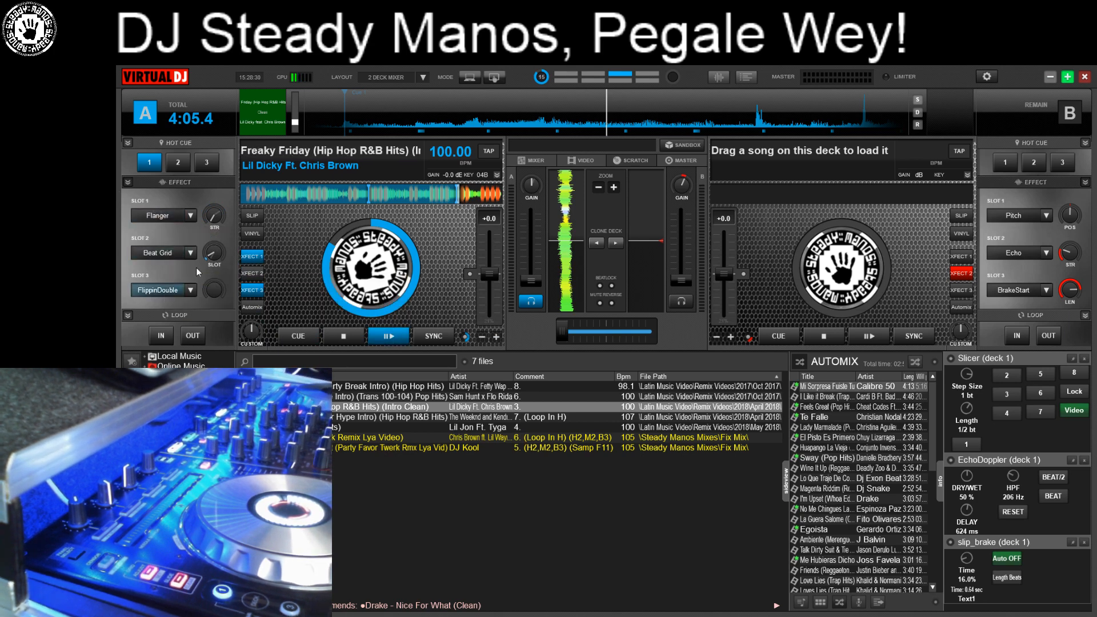
click(256, 275)
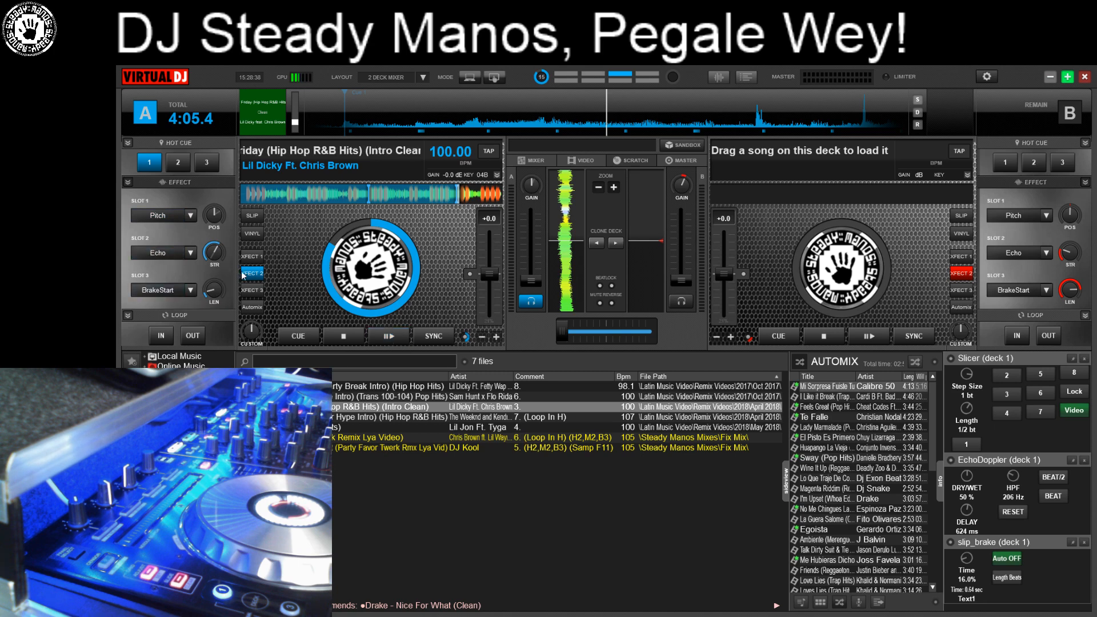
click(253, 291)
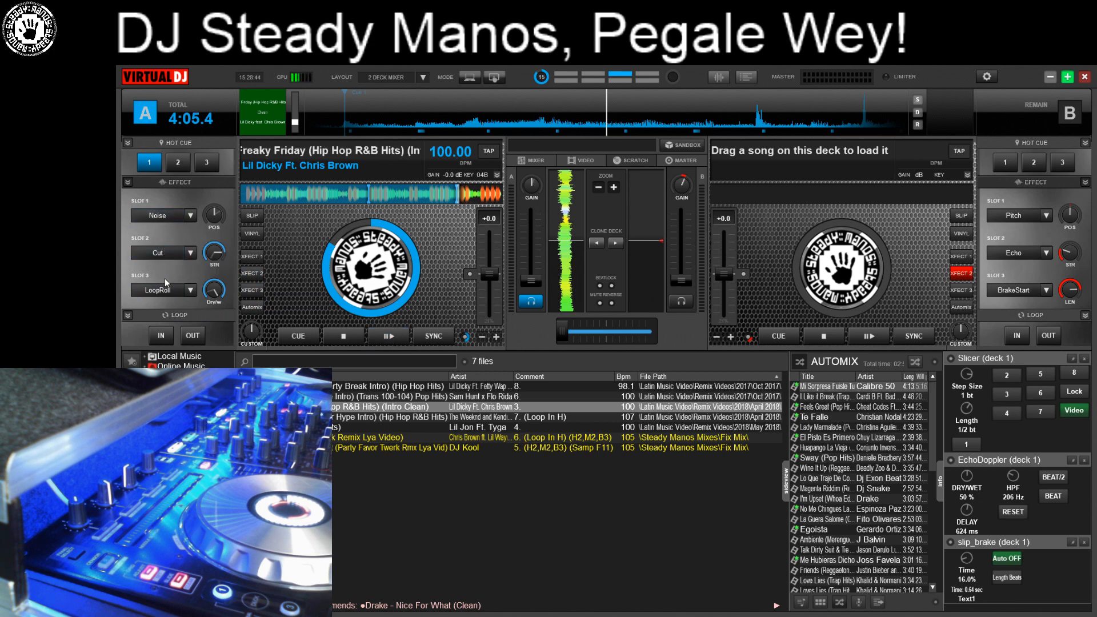
Turn Automix on and off again from deck A's custom button and stop the deck
click(260, 308)
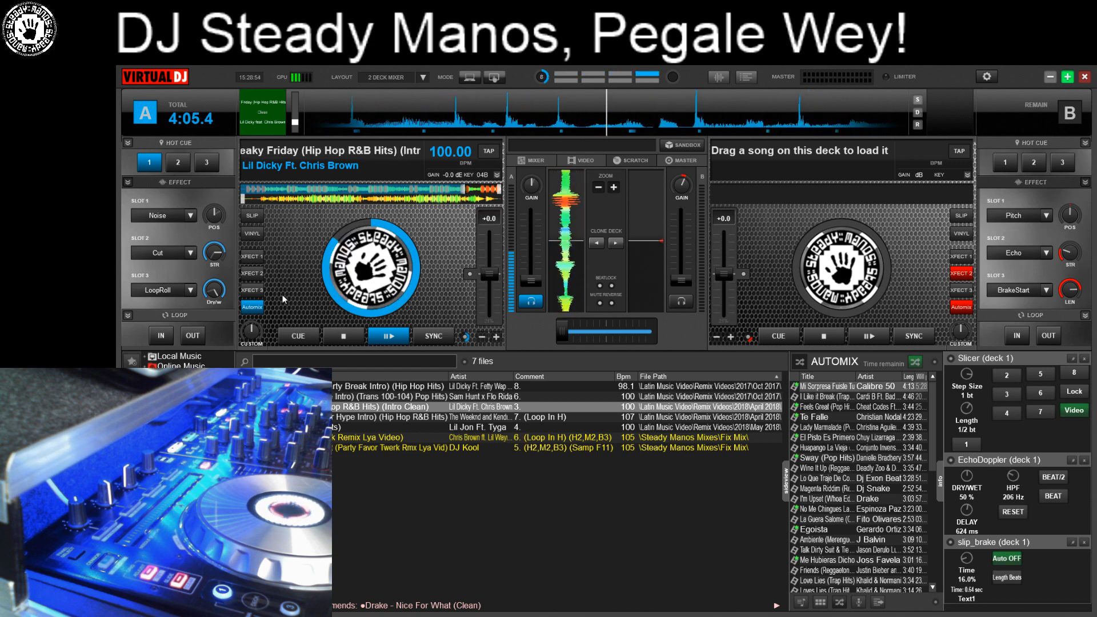
click(260, 309)
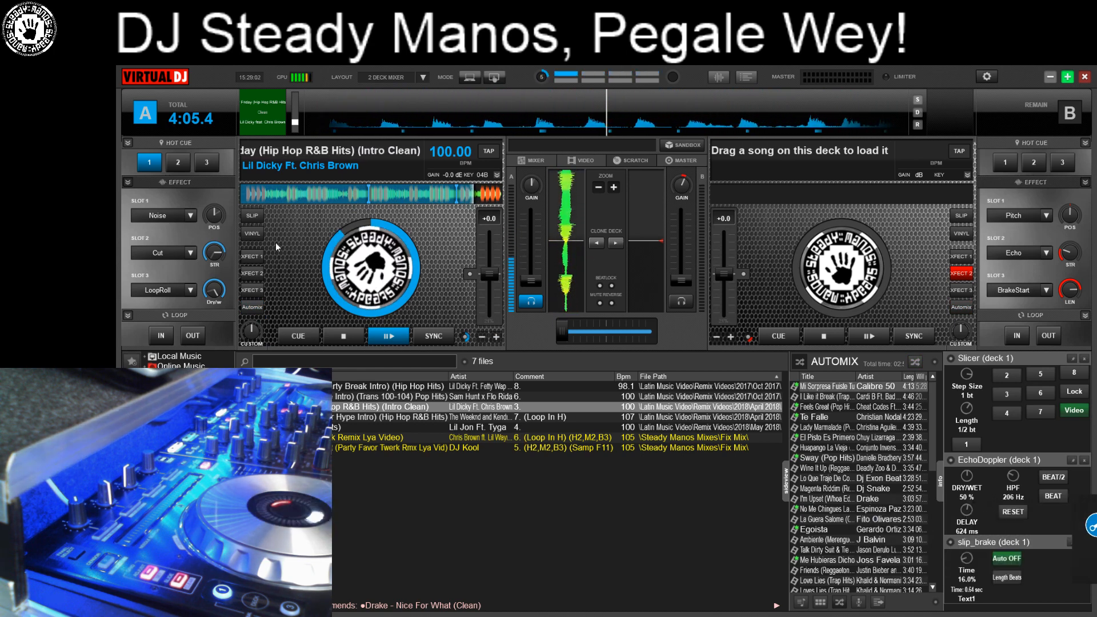
click(343, 337)
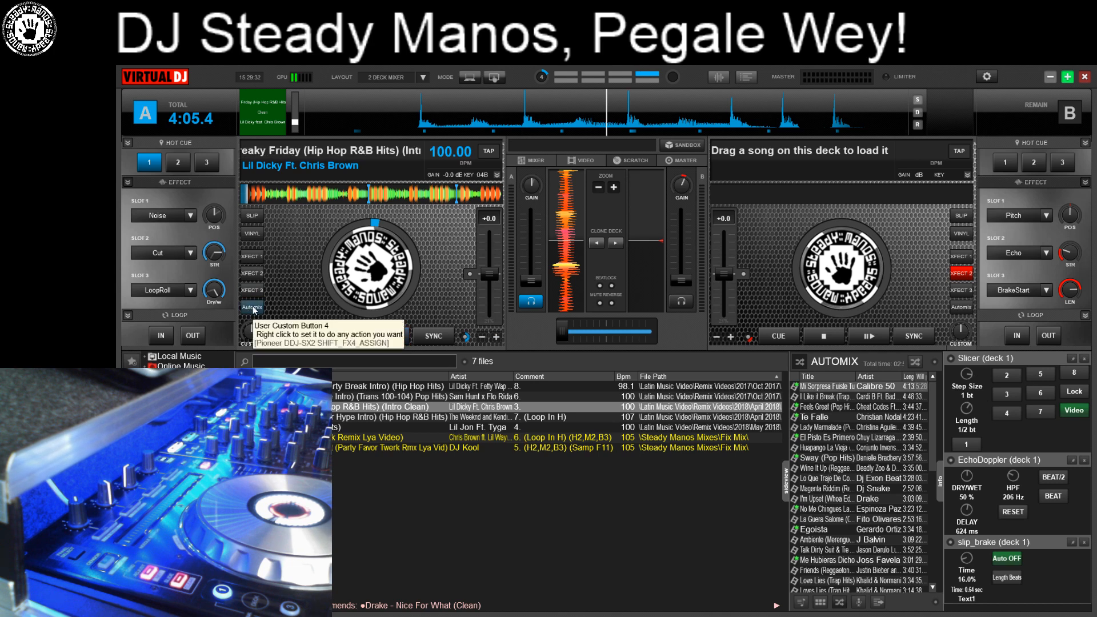
Activate XFECT 1 on deck A and copy the button's complete action script from its editor
click(259, 255)
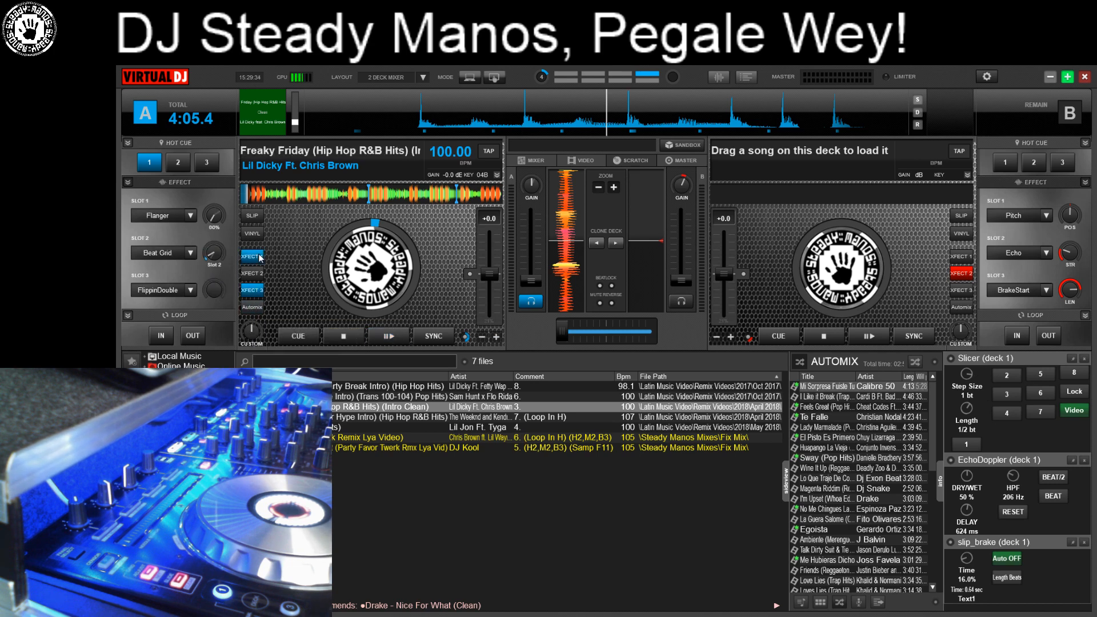
right_click(259, 256)
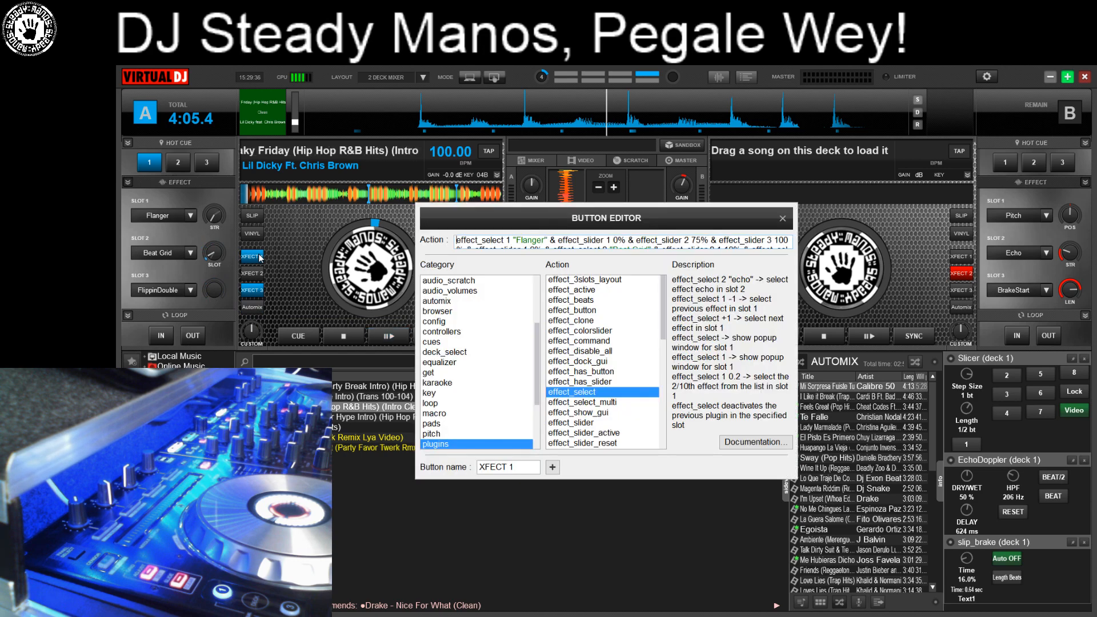
drag(417, 347, 126, 346)
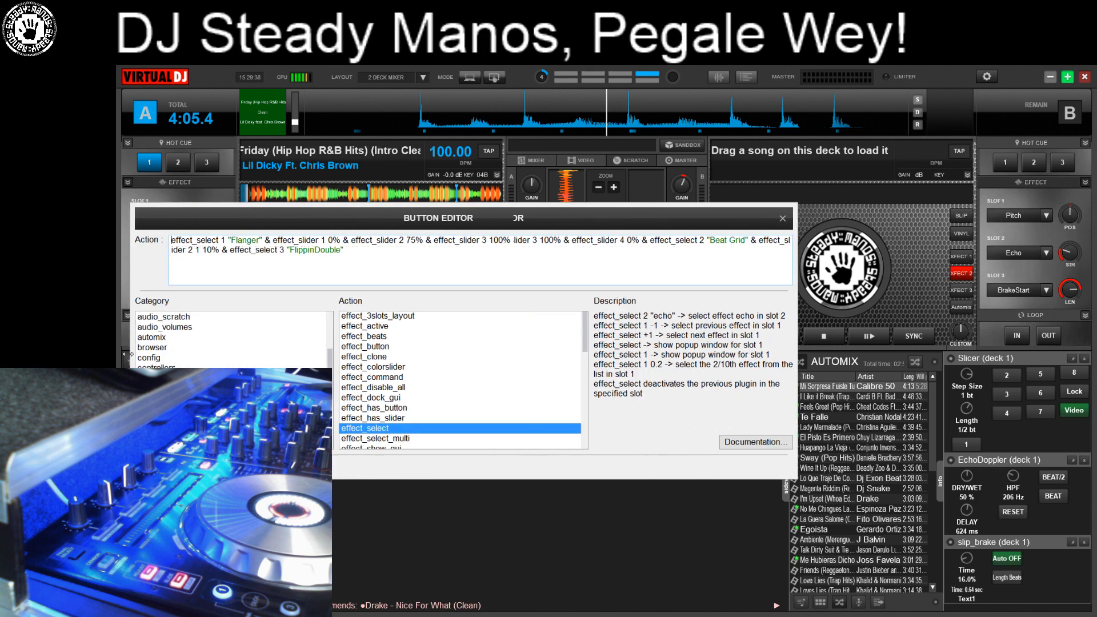
drag(283, 251, 149, 234)
right_click(208, 247)
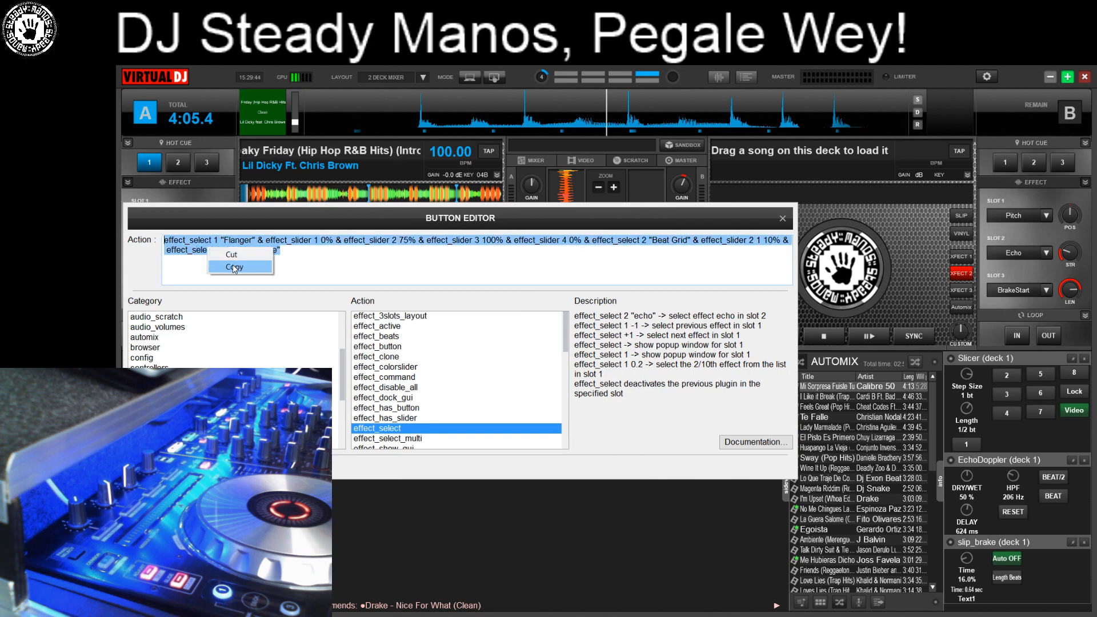
click(234, 267)
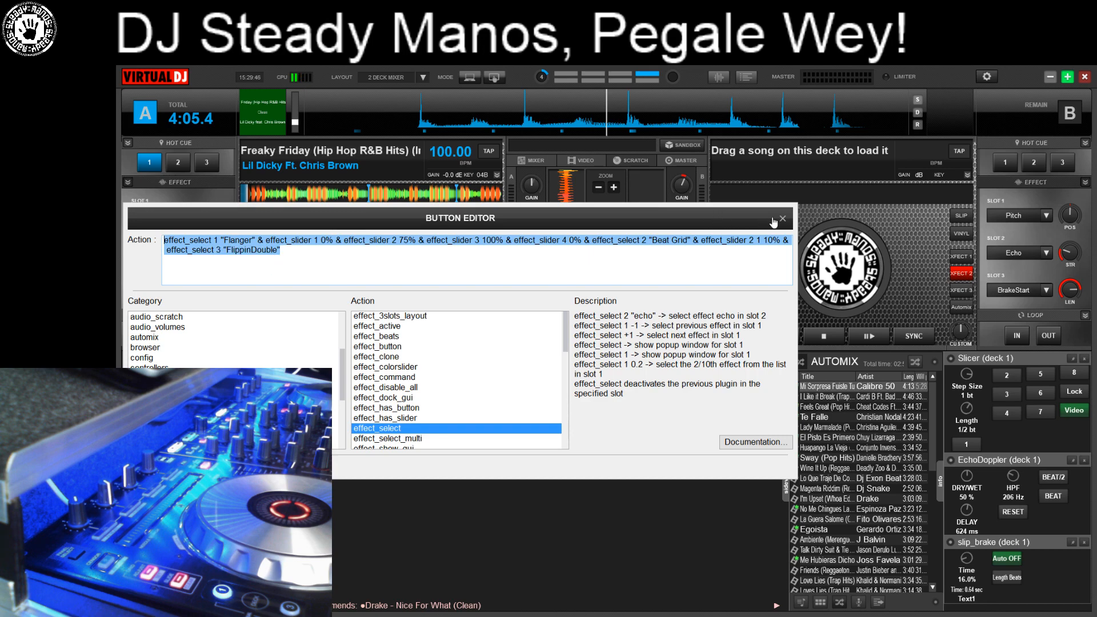
click(780, 219)
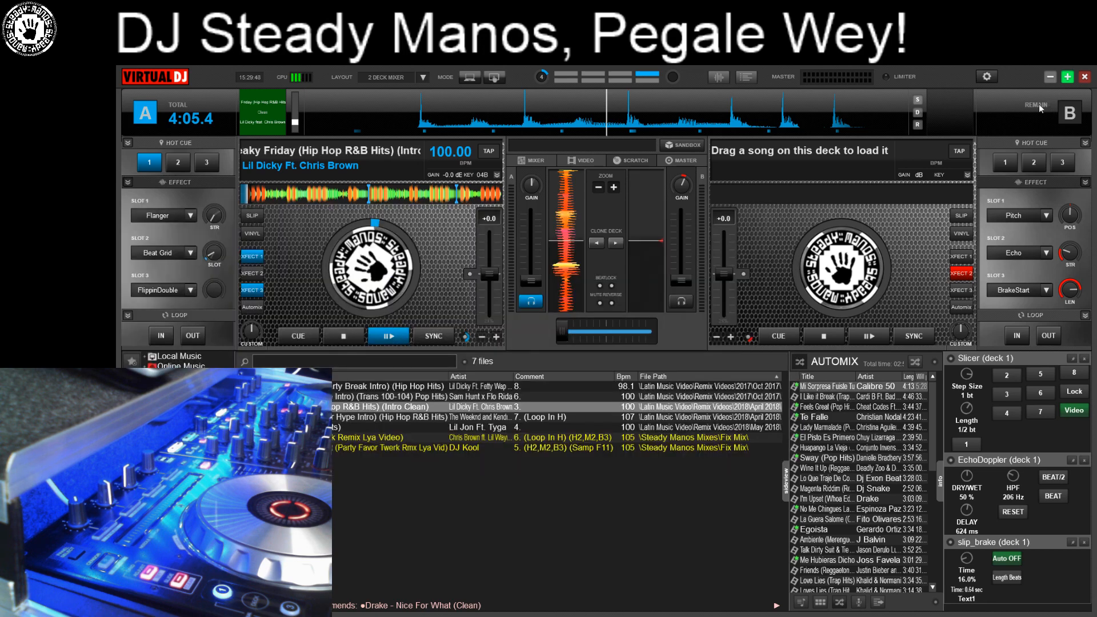
Switch to Notepad, paste the copied XFECT 1 script into the empty document and widen the window
key(alt+Tab)
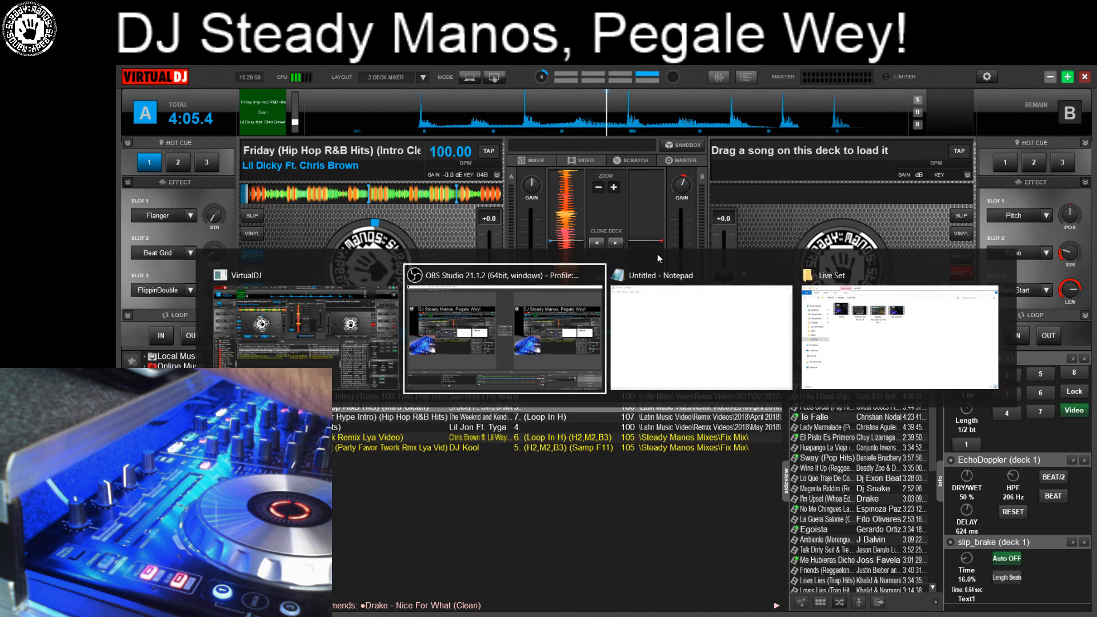
key(alt+Tab)
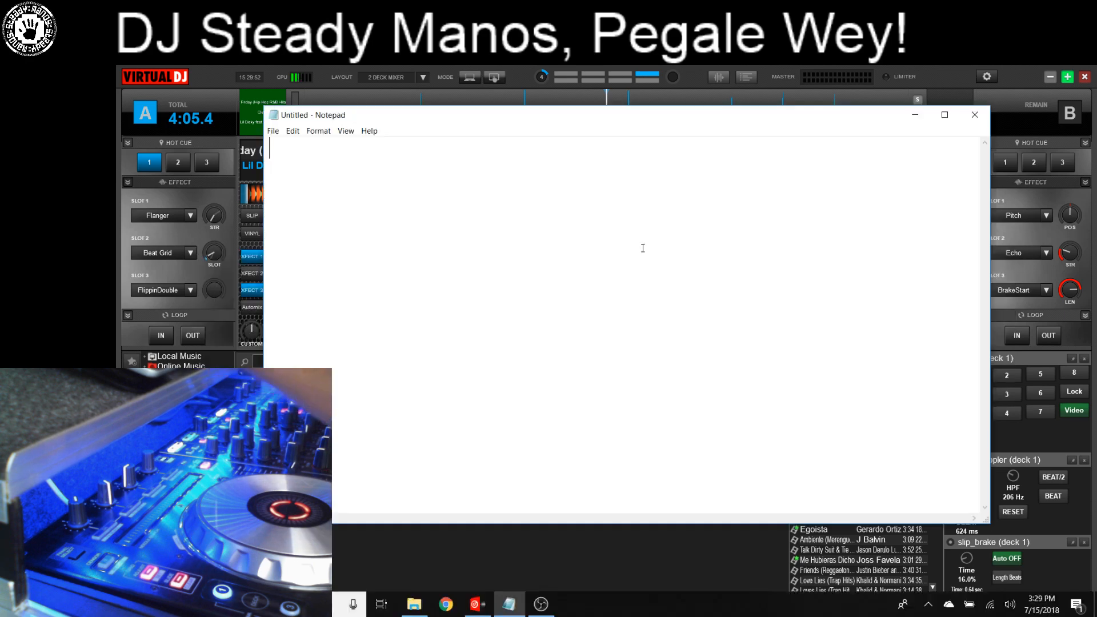
right_click(338, 153)
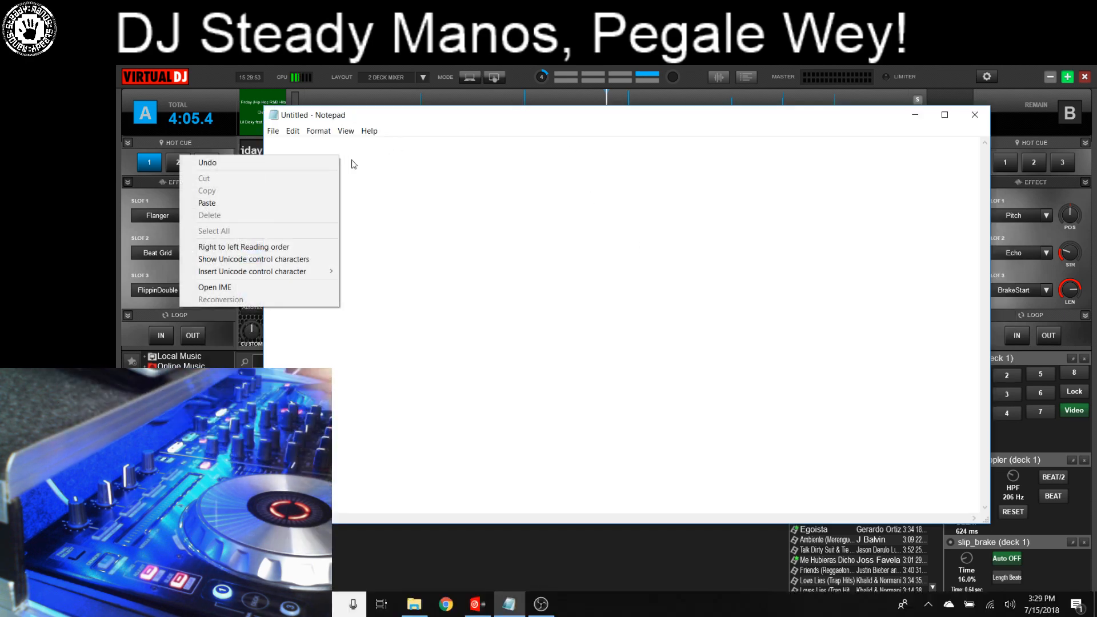
click(246, 203)
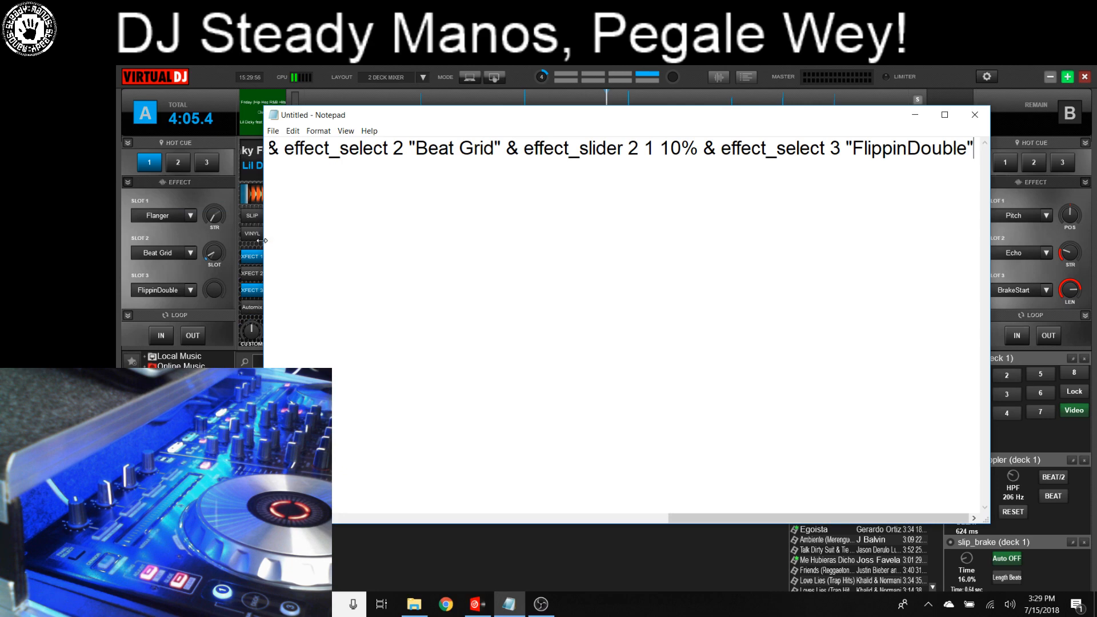
drag(262, 241, 117, 168)
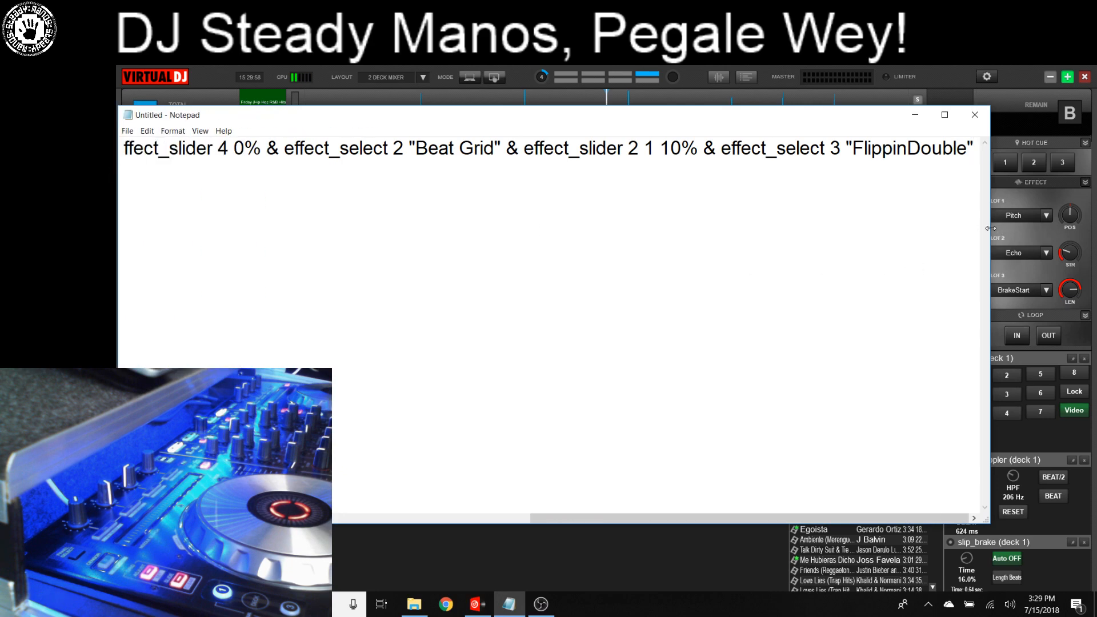
drag(990, 228, 1096, 228)
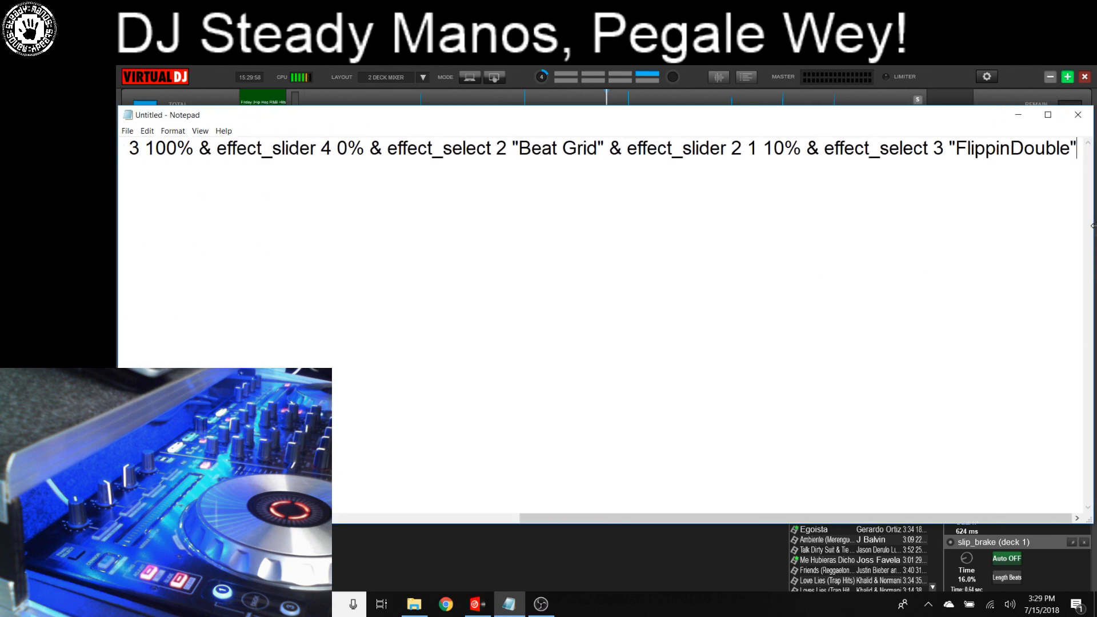
right_click(492, 220)
click(278, 241)
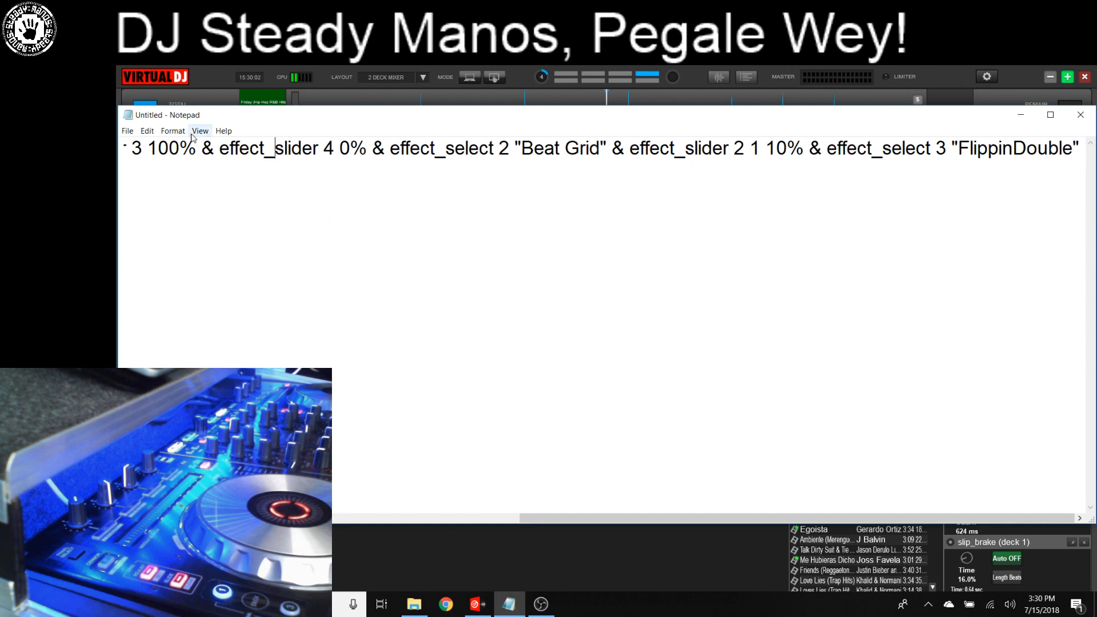
Set the Notepad font size to 12
click(172, 131)
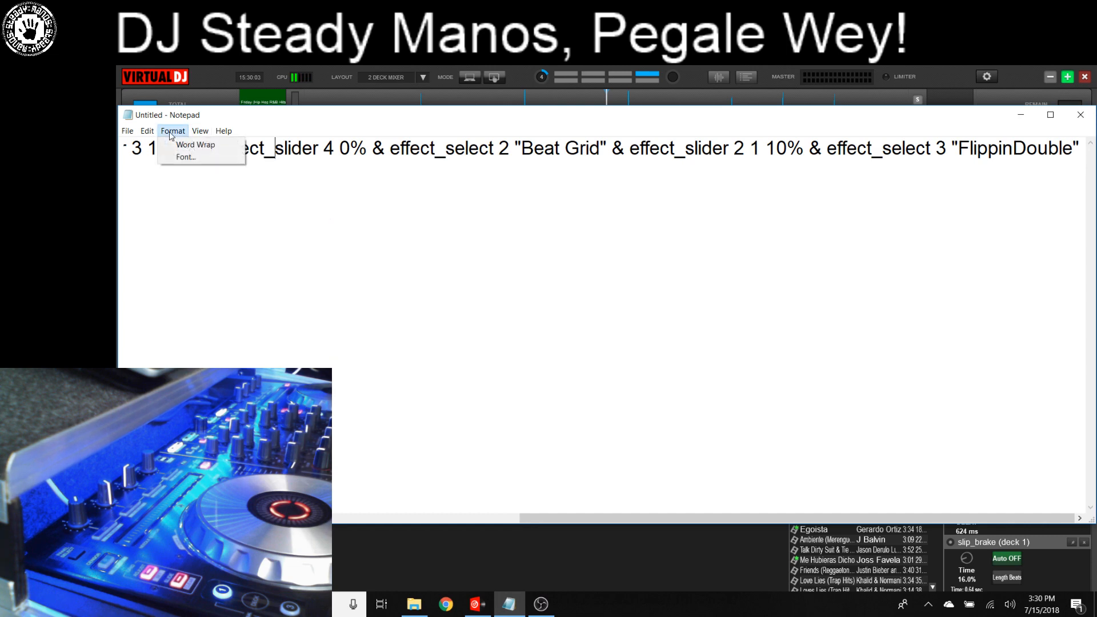
click(186, 158)
click(369, 267)
click(368, 268)
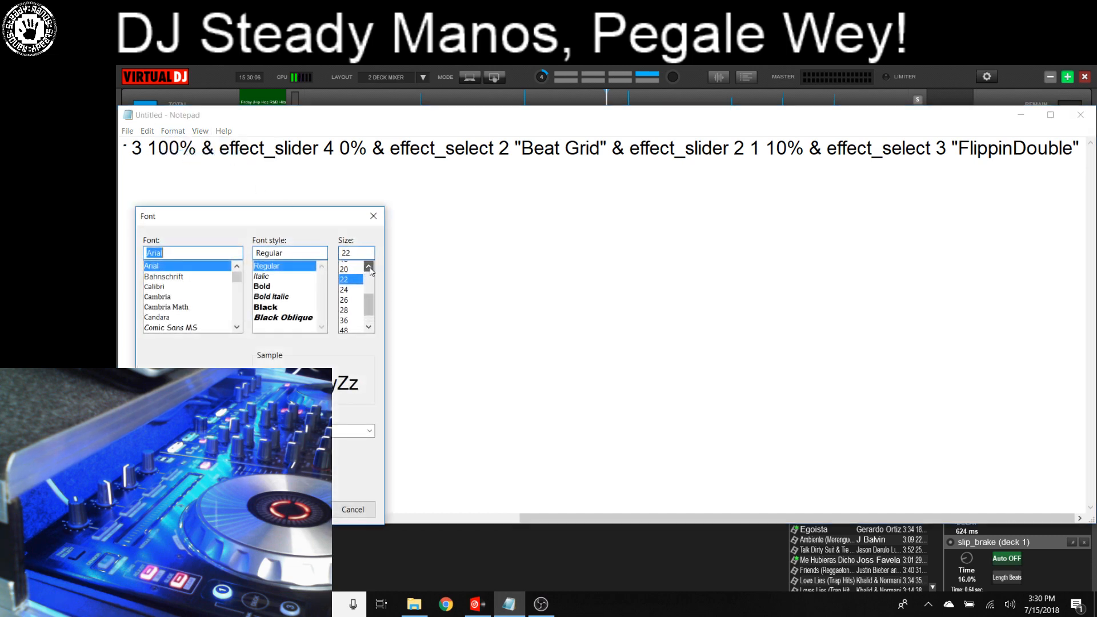
click(368, 267)
click(369, 267)
click(368, 268)
click(368, 267)
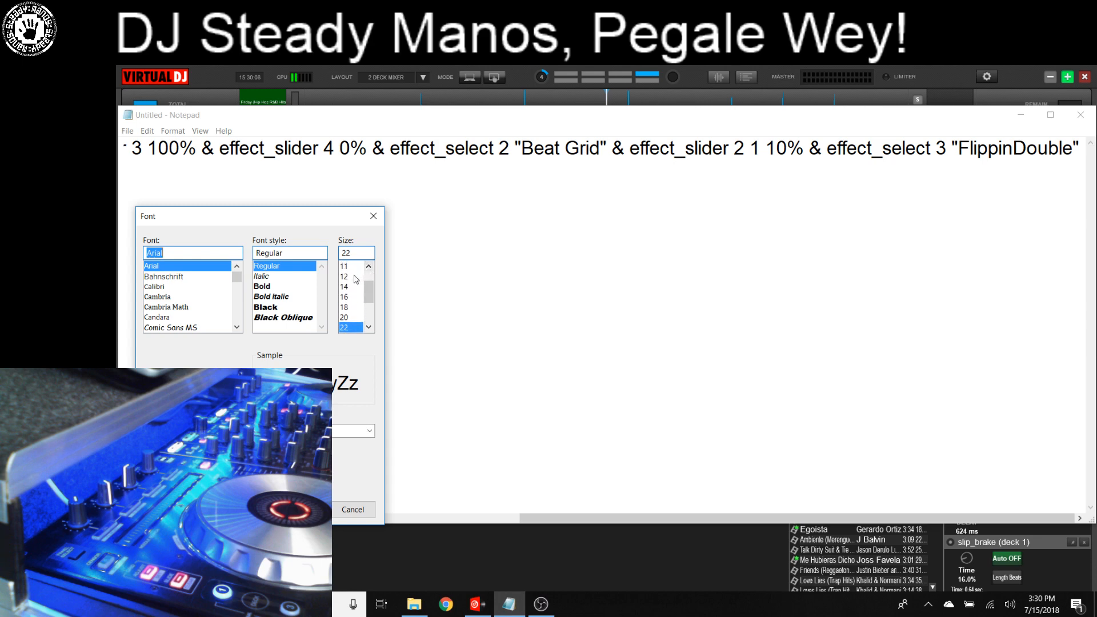
click(349, 276)
click(311, 509)
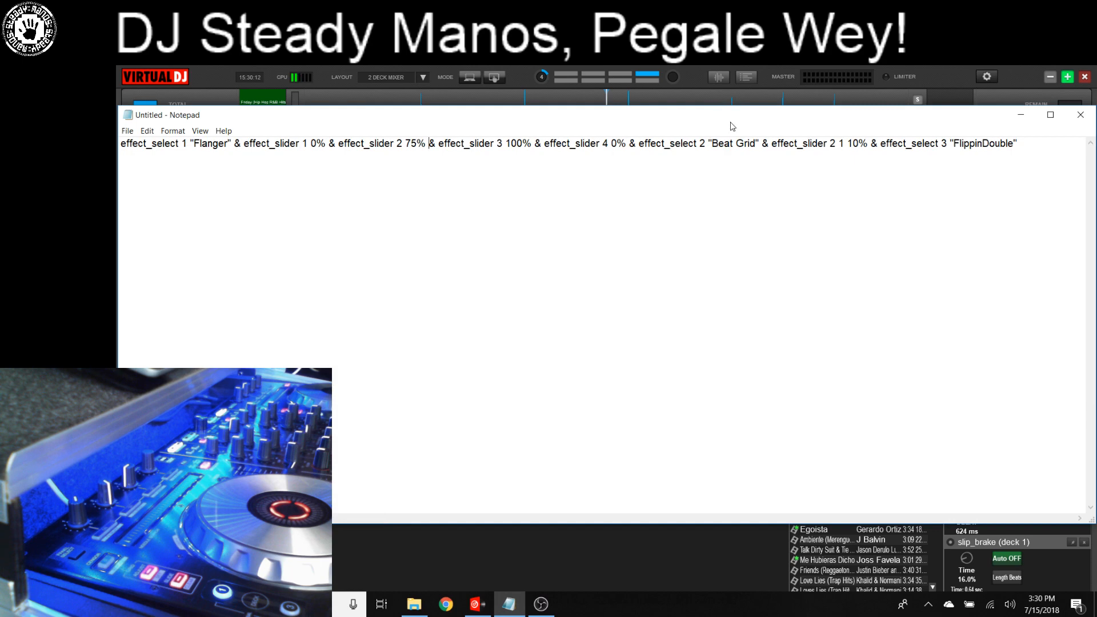
Shrink the Notepad window's height and break the script so effect_select 2 and effect_select 3 each start a new line
drag(631, 126, 640, 121)
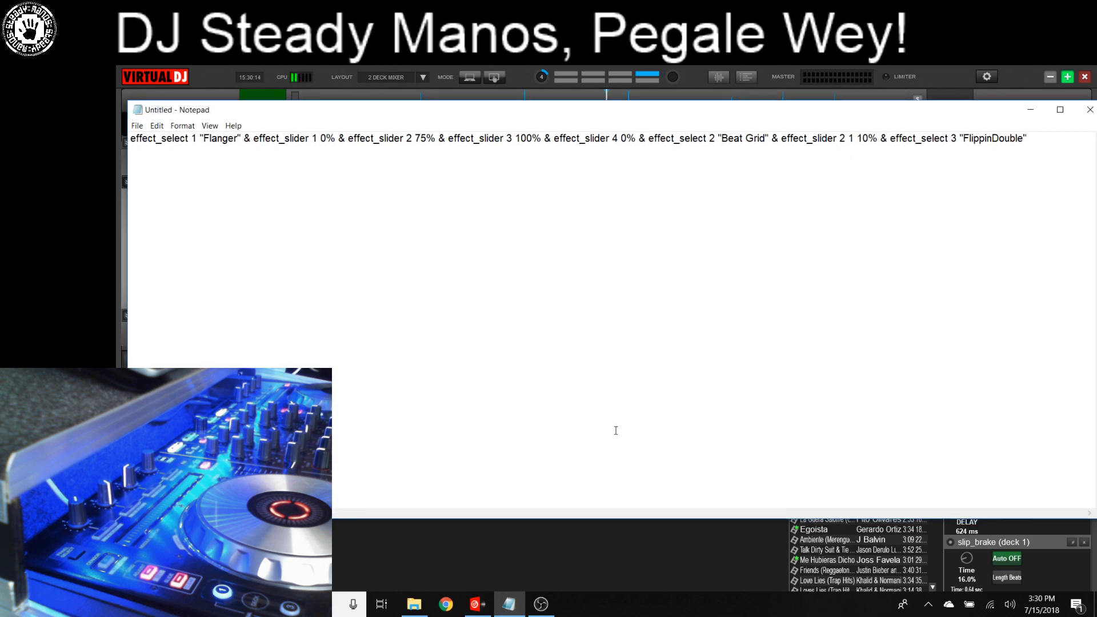
drag(581, 520, 583, 418)
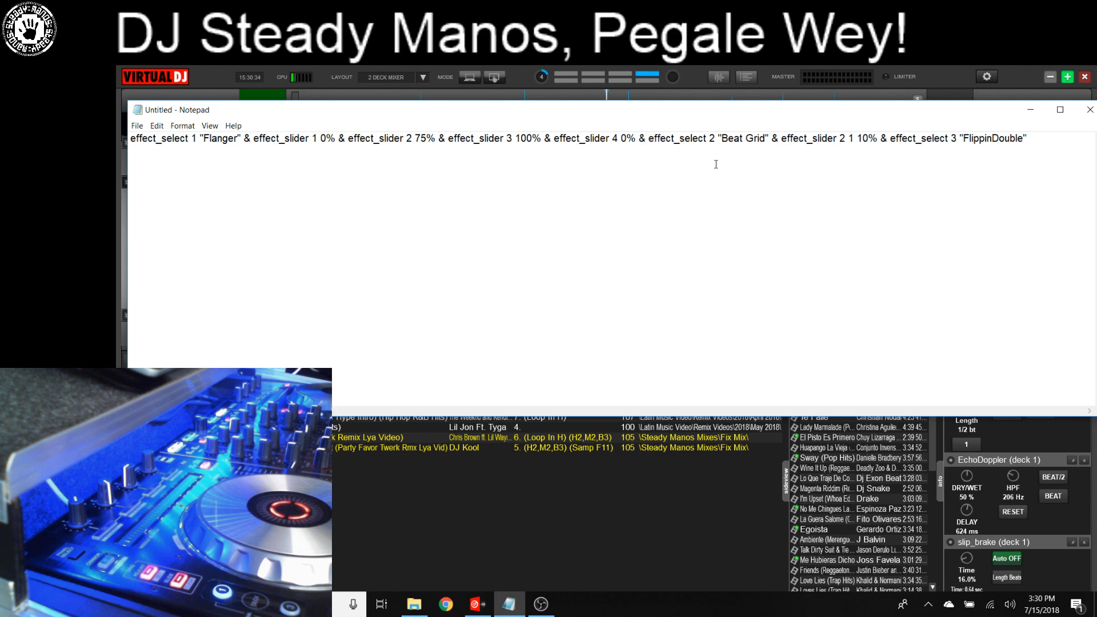
key(Return)
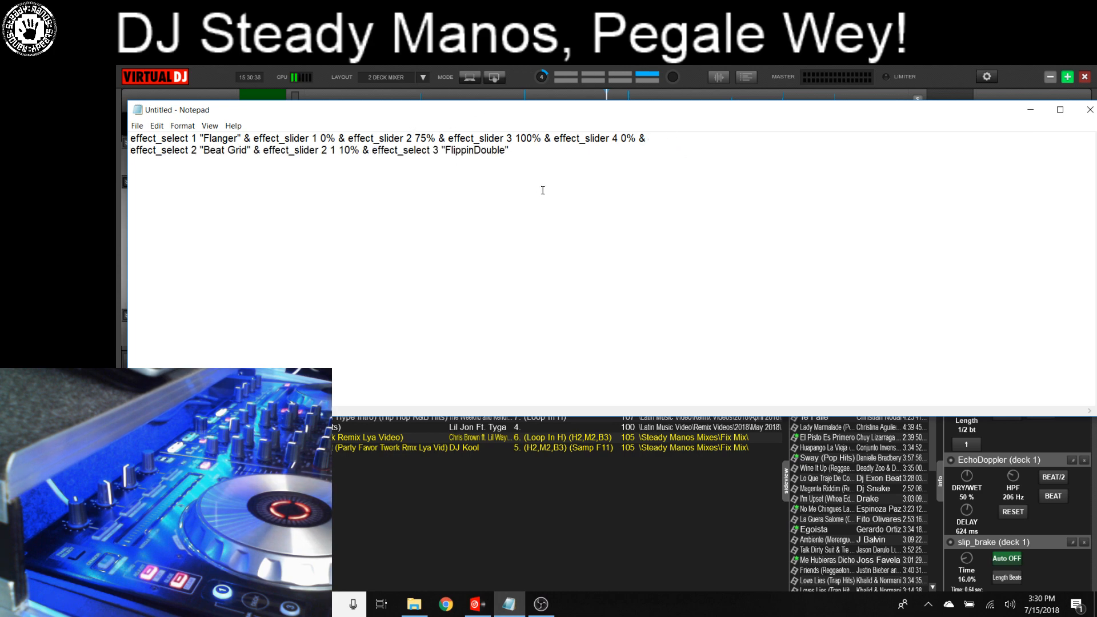
key(Return)
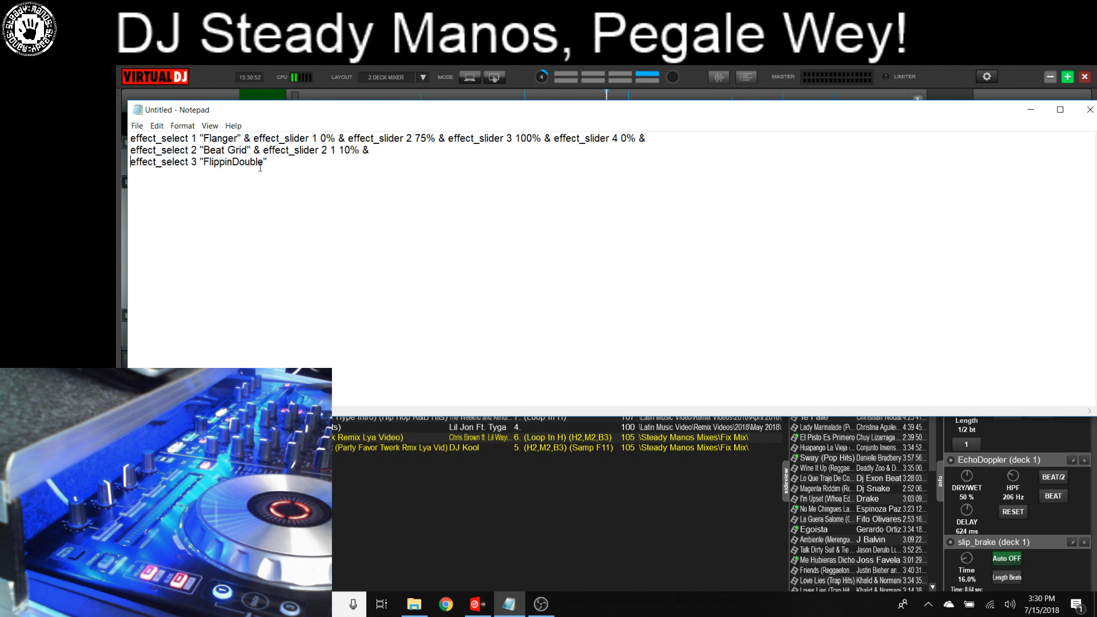
Uncover deck A's effect slots behind Notepad and replace the slot 1 effect name "Flanger" with "Slicer" in the script
drag(330, 114, 407, 108)
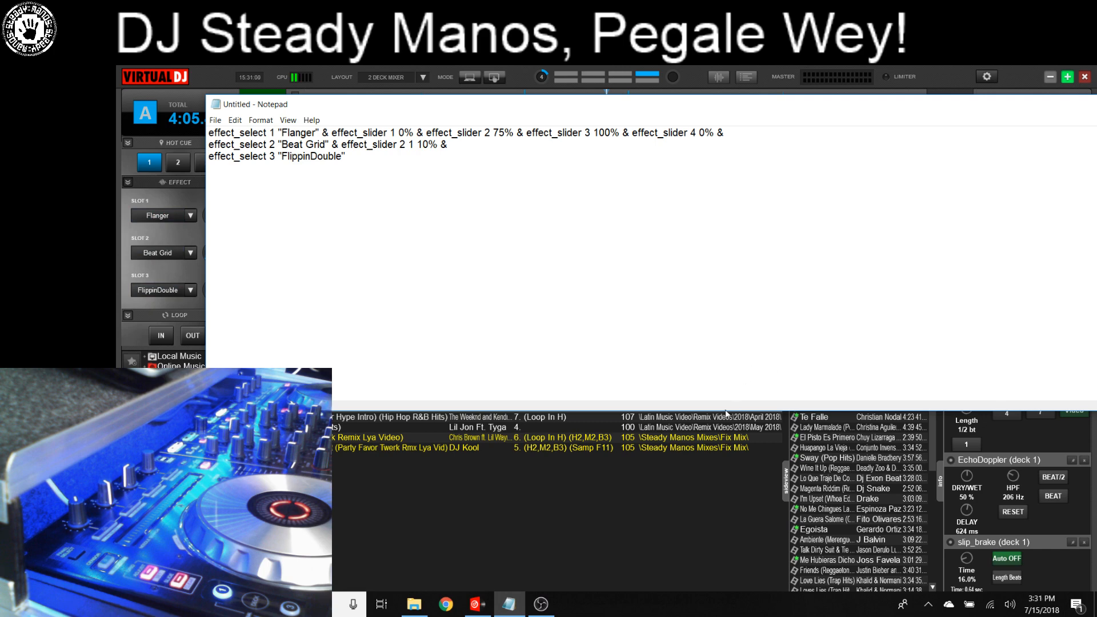
drag(724, 408, 741, 347)
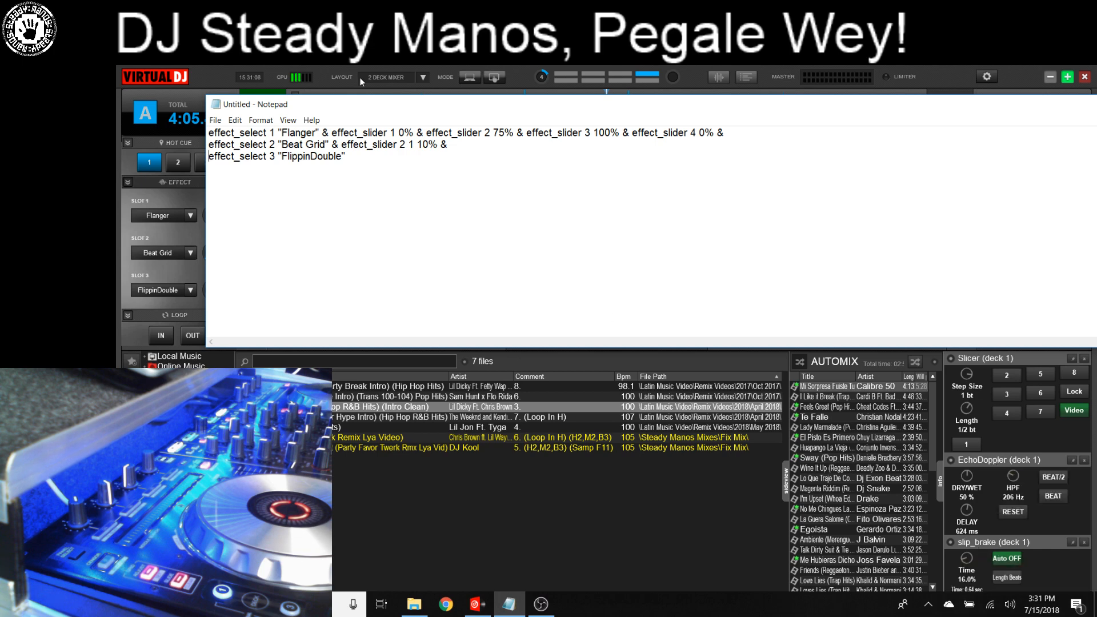
click(316, 133)
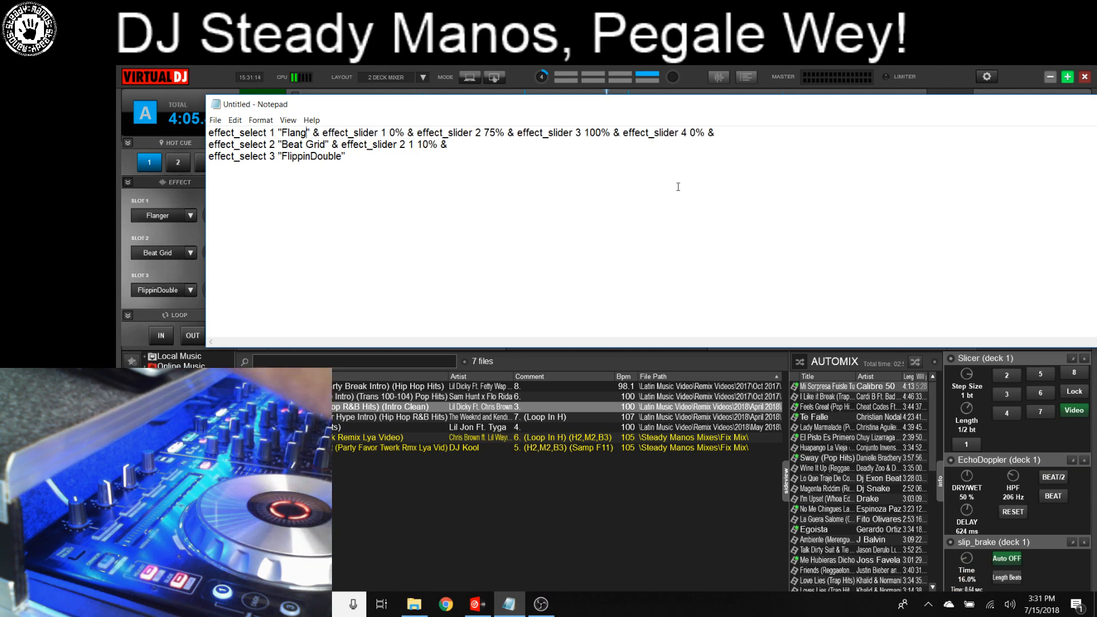
key(BackSpace)
key(BackSpace)
key(BackSpace)
key(BackSpace)
key(BackSpace)
key(BackSpace)
key(BackSpace)
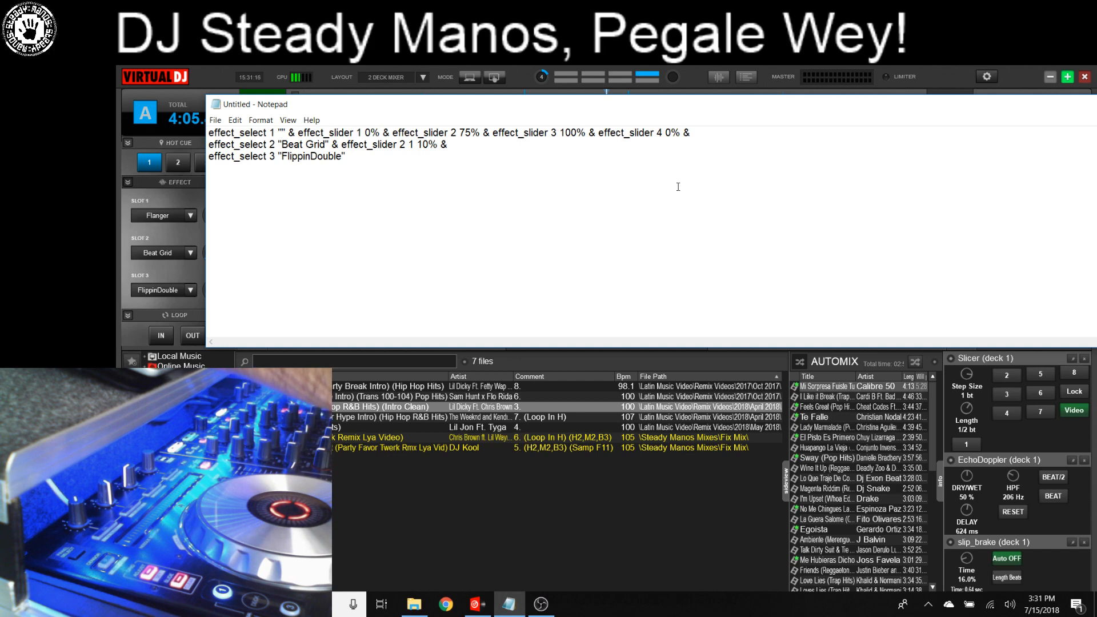
text(Slicer)
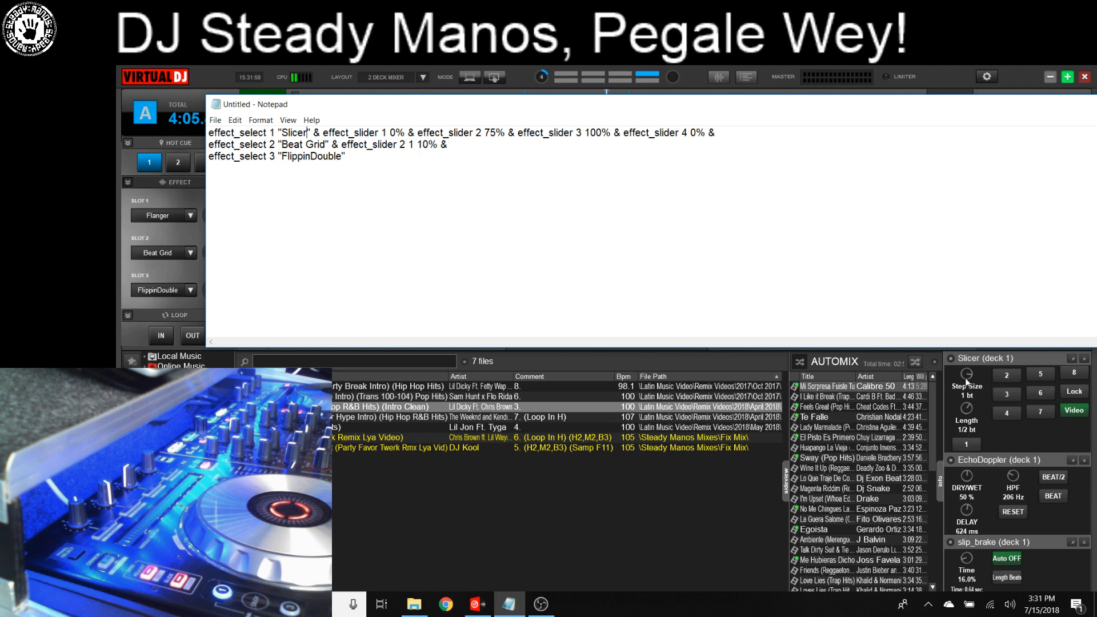
Check the Slicer's Step Size control, return to Notepad and set effect_slider 1 on the Slicer line to 70%
drag(964, 375, 966, 382)
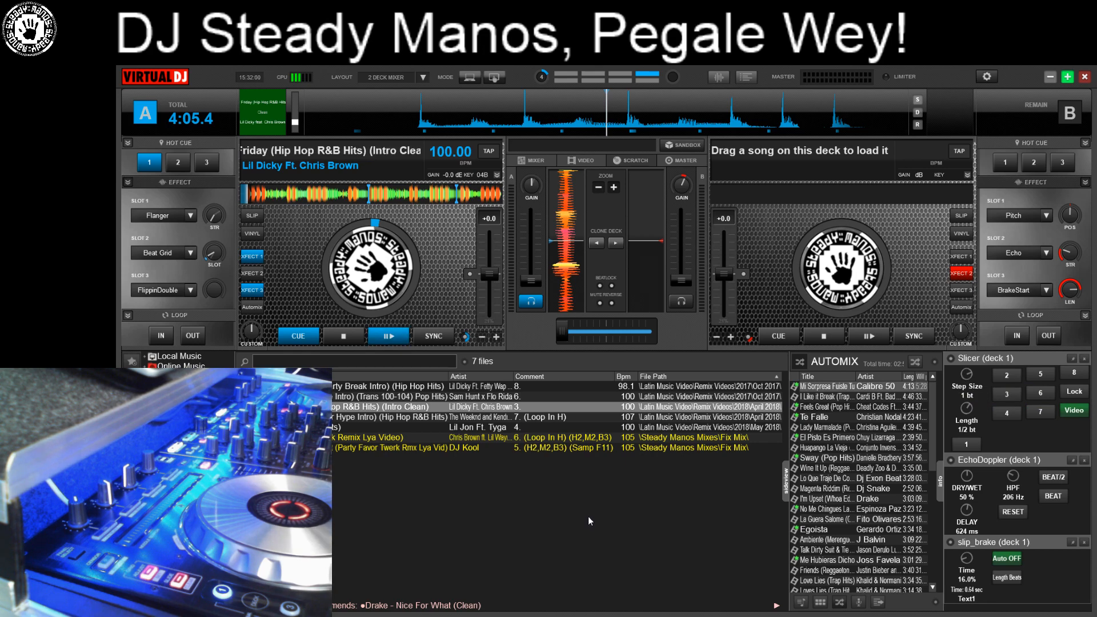
key(alt+Tab)
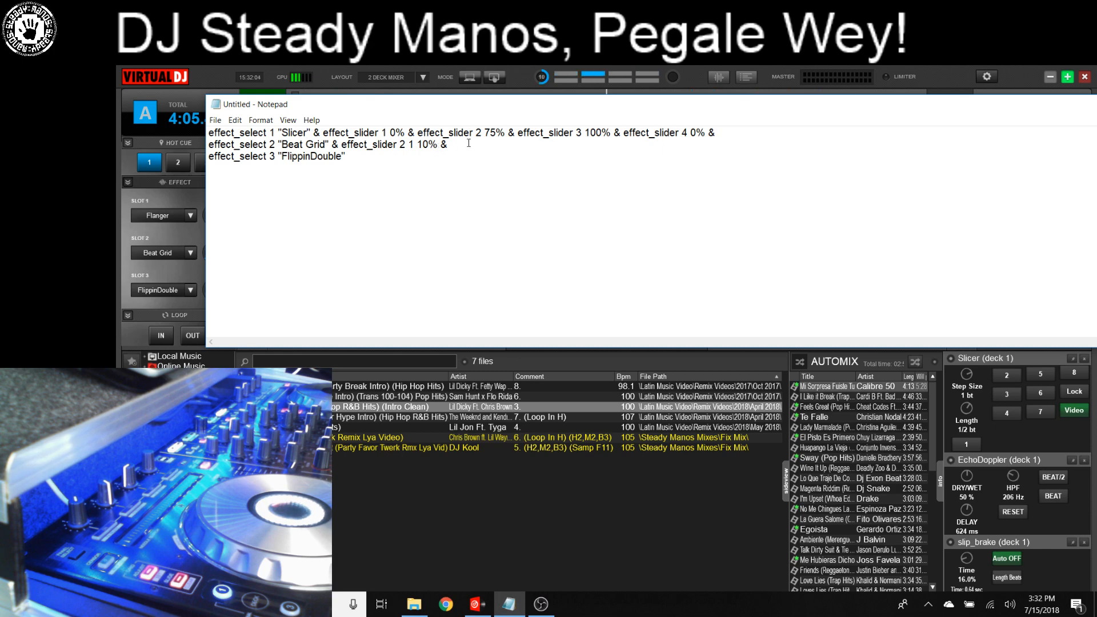
double_click(350, 133)
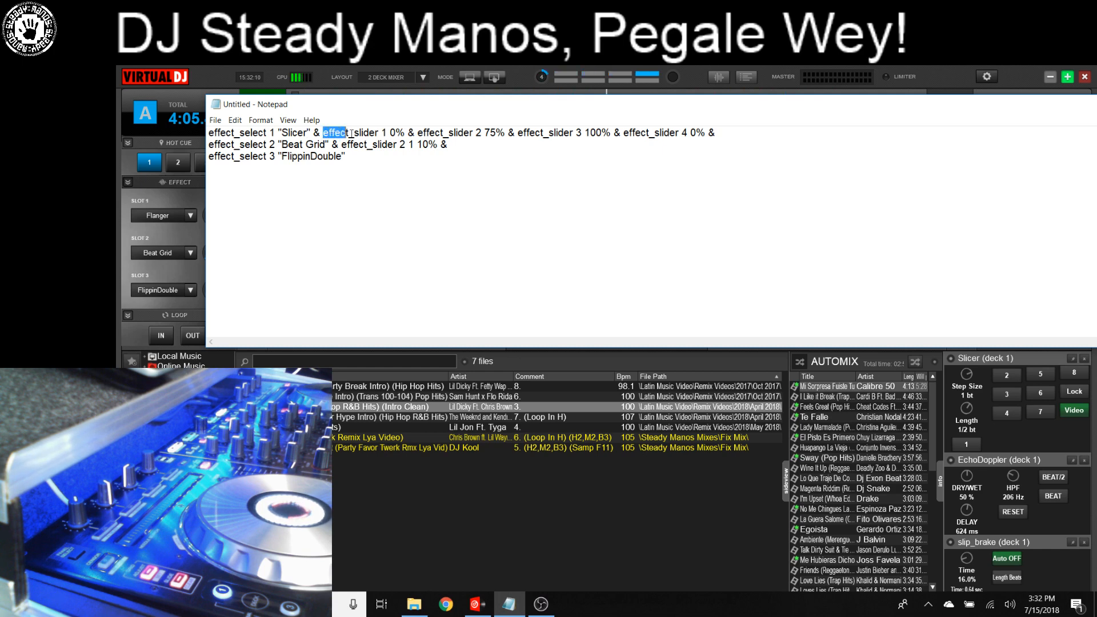
drag(352, 133, 406, 133)
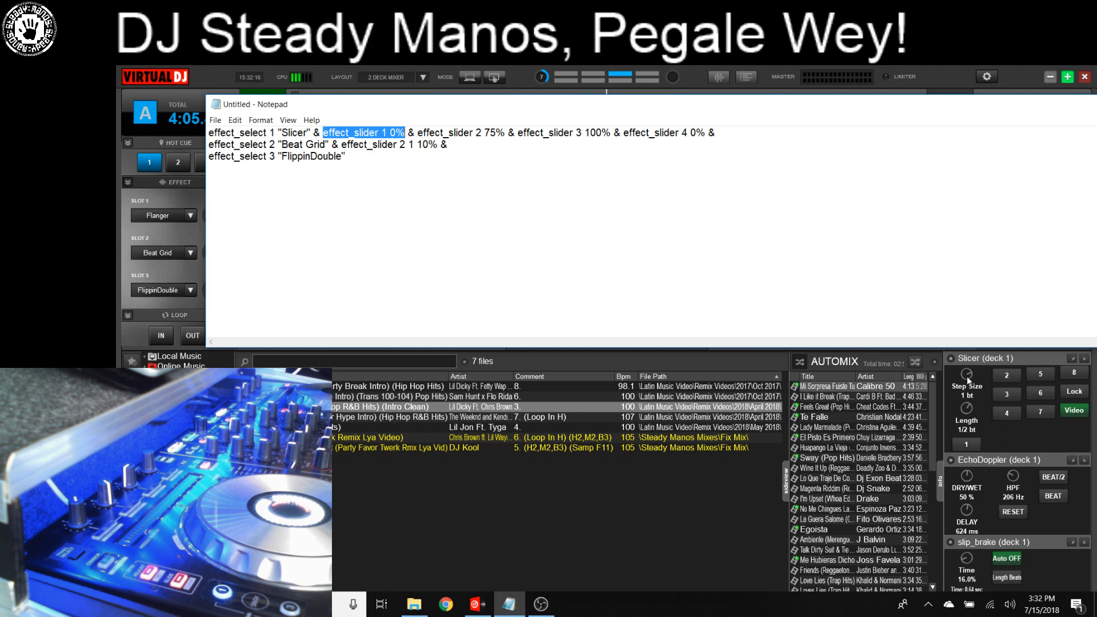
mouse_move(966, 377)
click(394, 129)
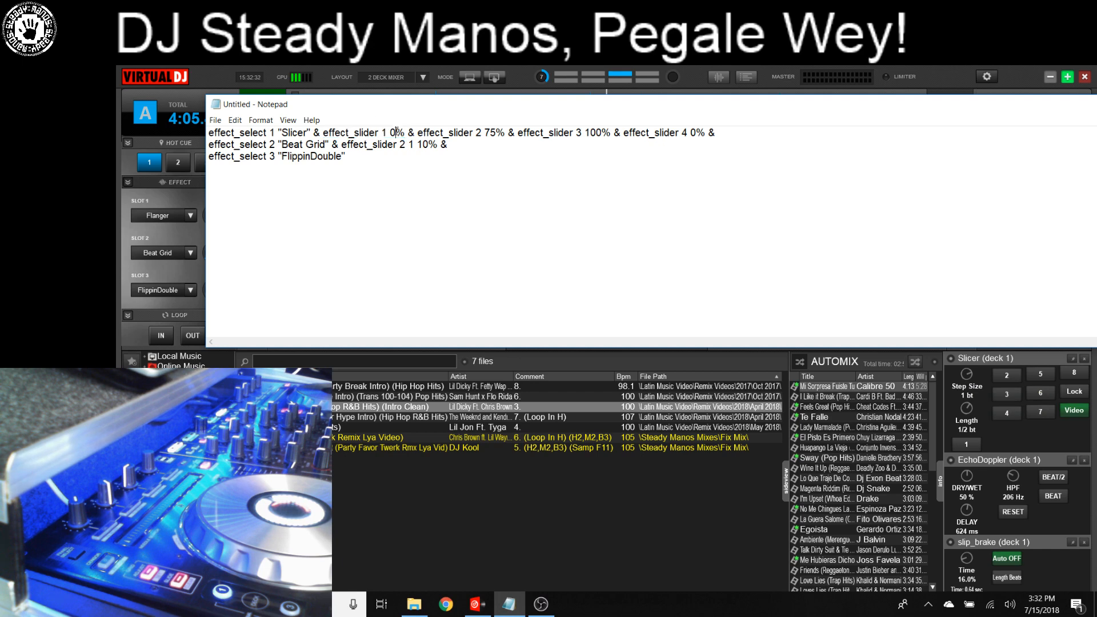
key(BackSpace)
text(70)
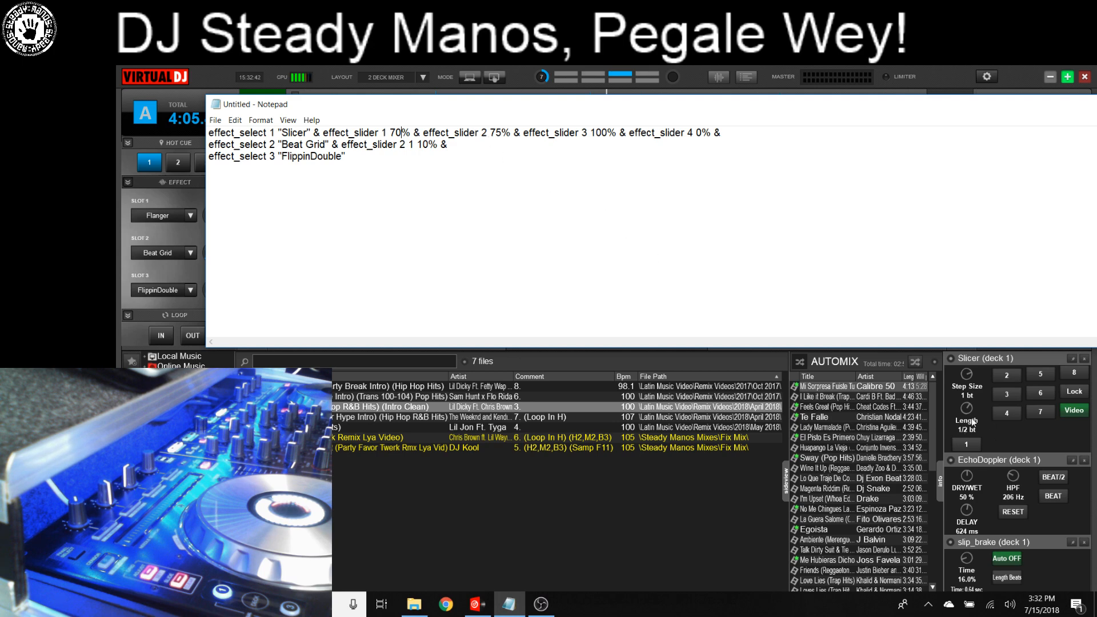
Set effect_slider 2 on the Slicer line to 60% and delete the slider 3 and slider 4 commands after it
mouse_move(969, 414)
key(BackSpace)
key(BackSpace)
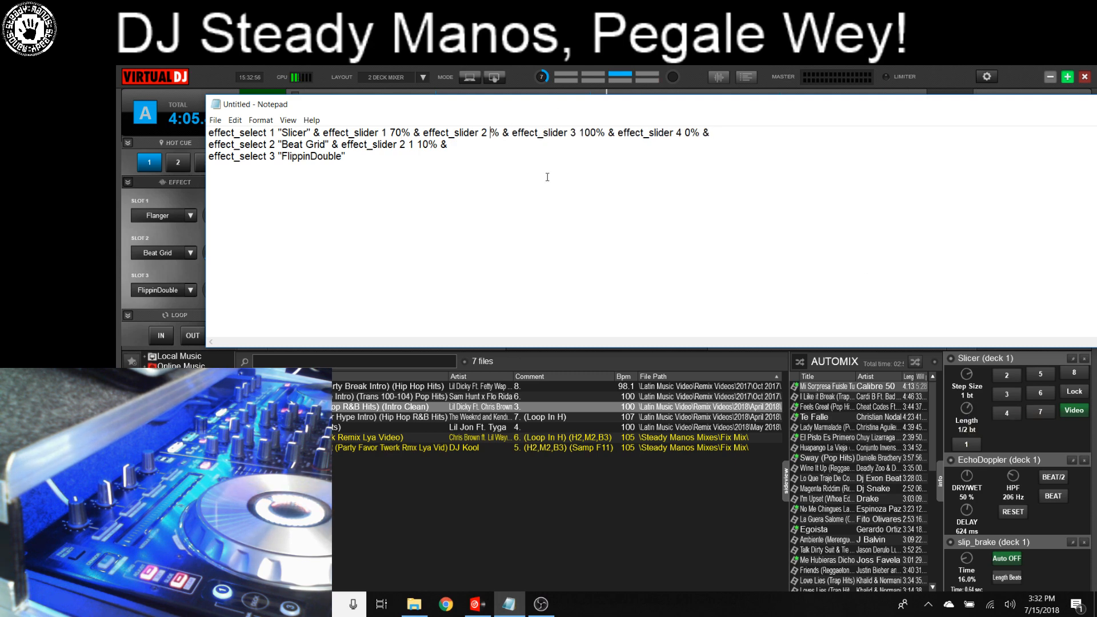
text(60)
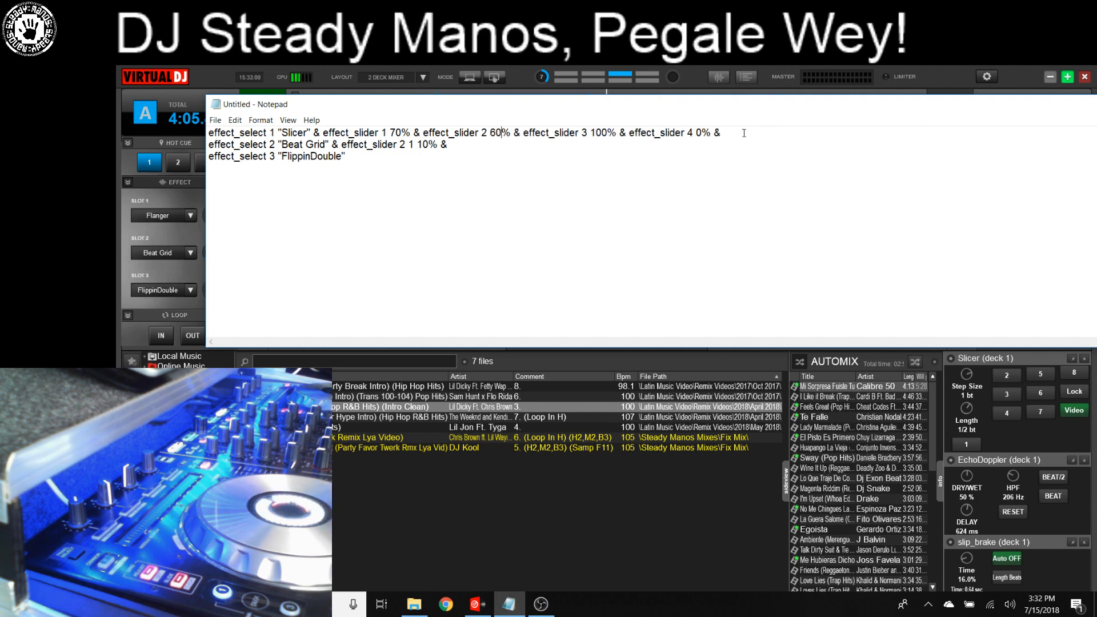
drag(737, 133, 512, 133)
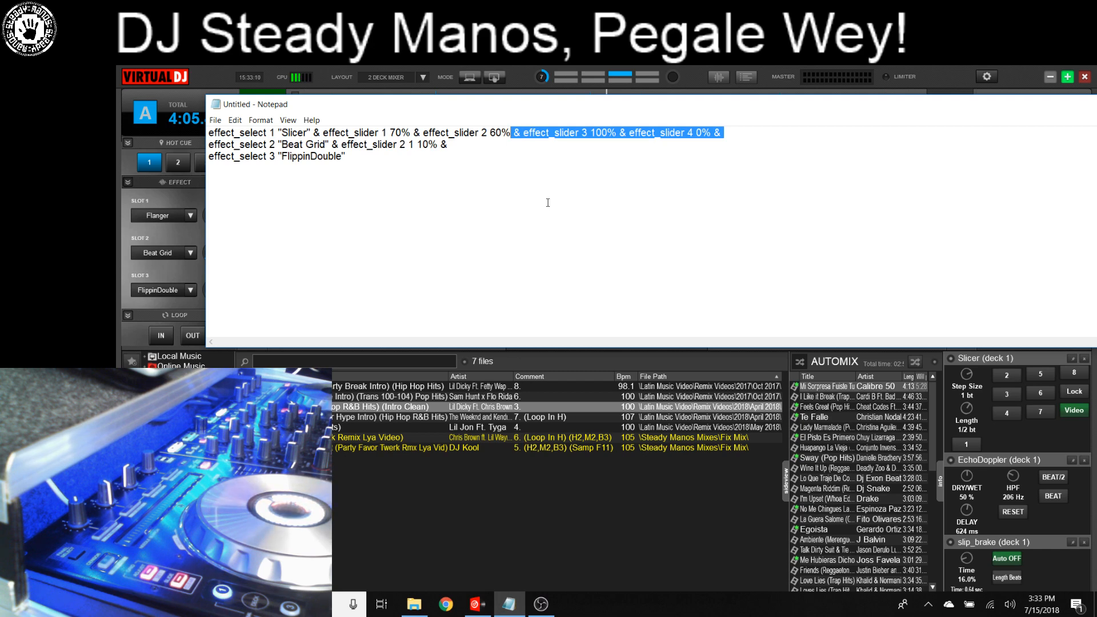
key(Delete)
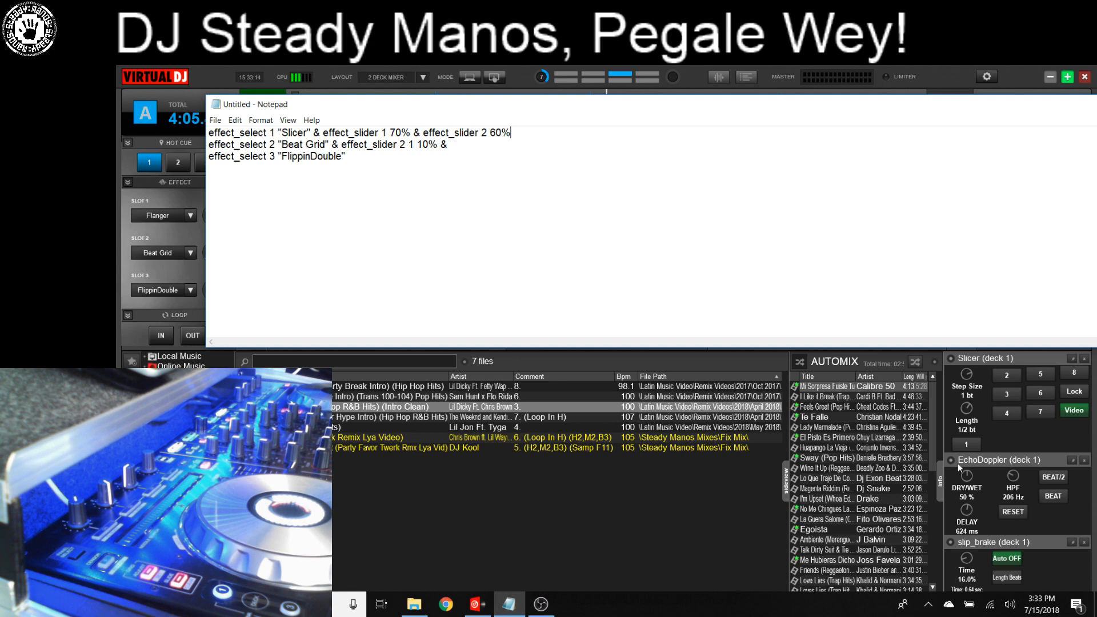
Replace the slot 2 effect name "Beat Grid" with "EchoDoppler" in the script
click(326, 144)
key(BackSpace)
key(BackSpace)
key(BackSpace)
key(BackSpace)
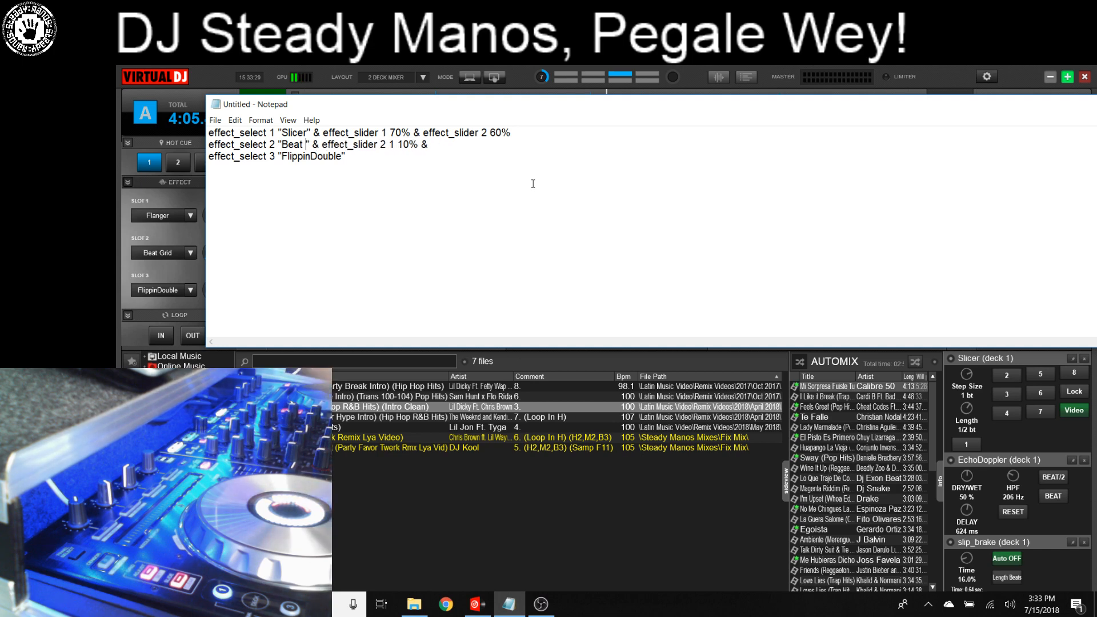
key(BackSpace)
key(BackSpace)
key(BackSpace)
key(BackSpace)
key(BackSpace)
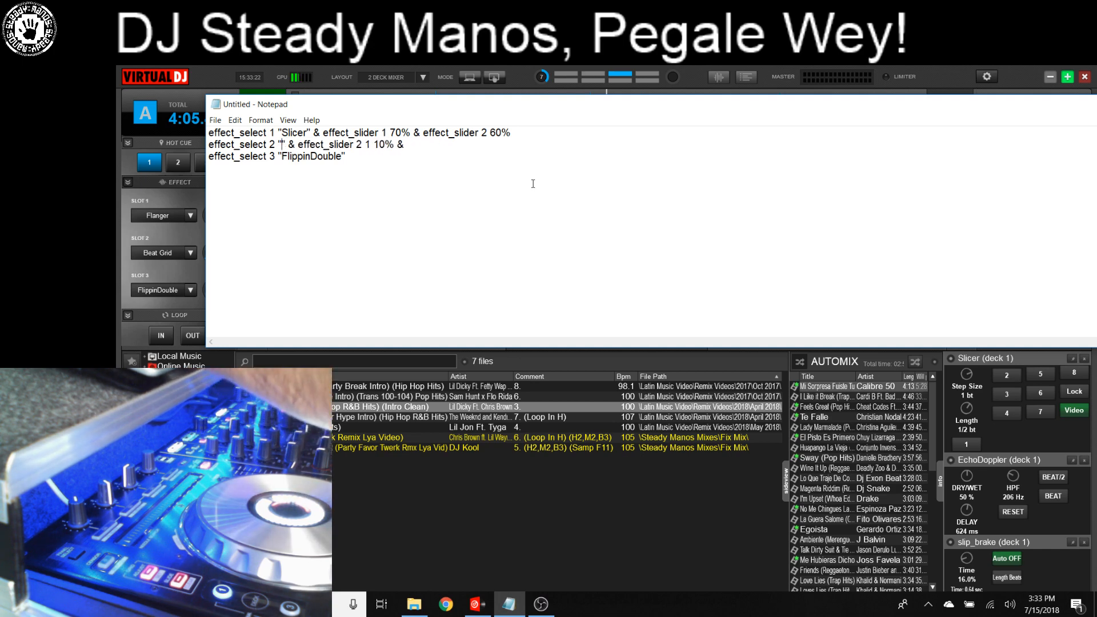
text(Ec)
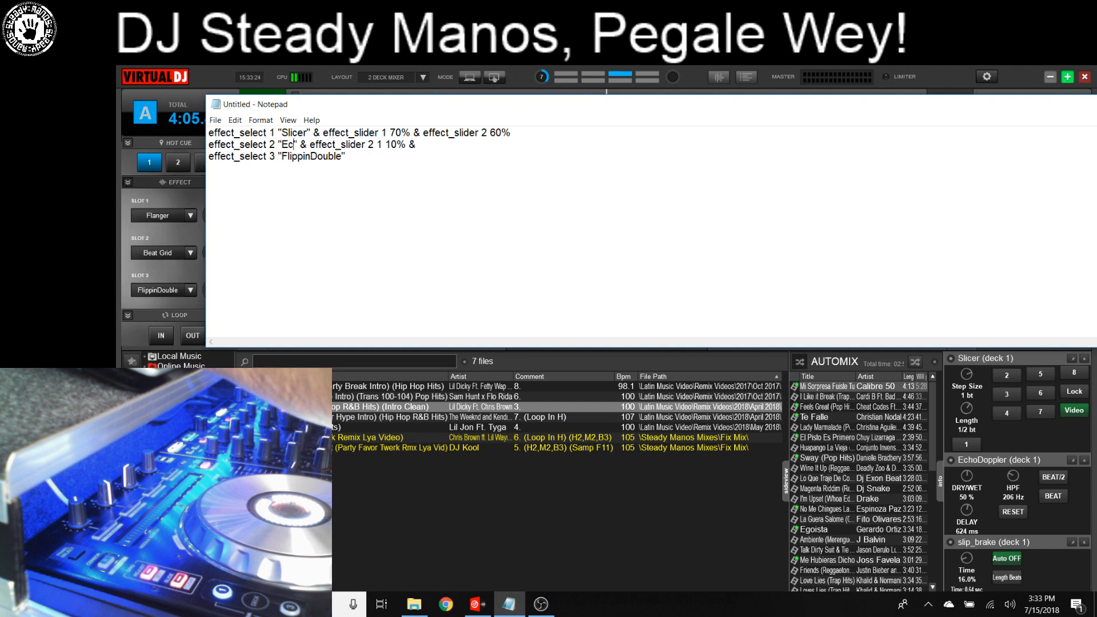
text(ho)
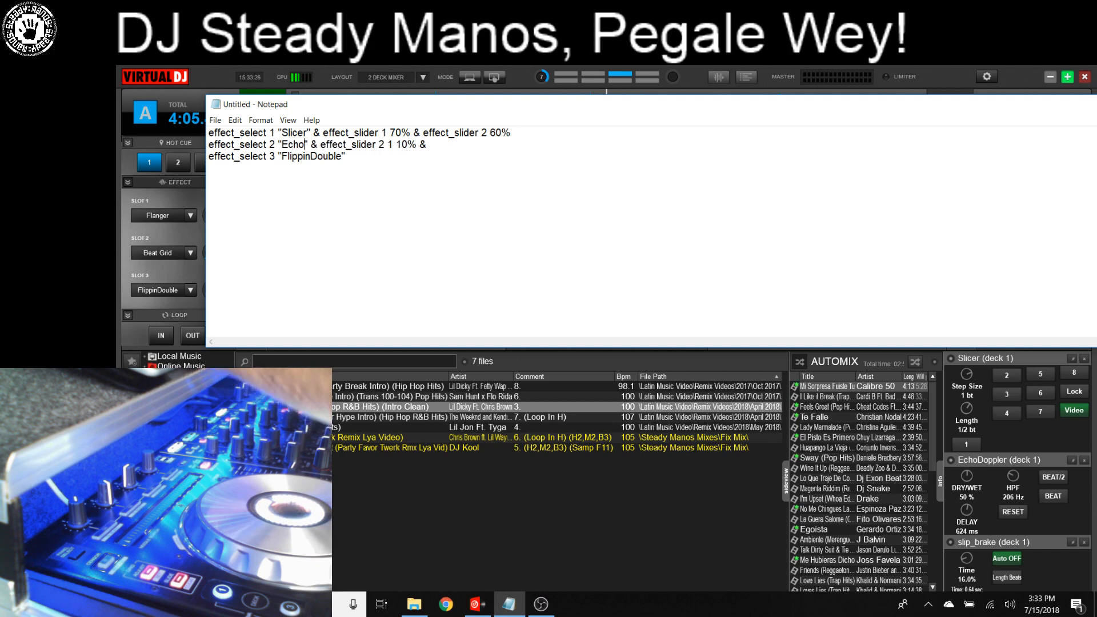
text(Dop)
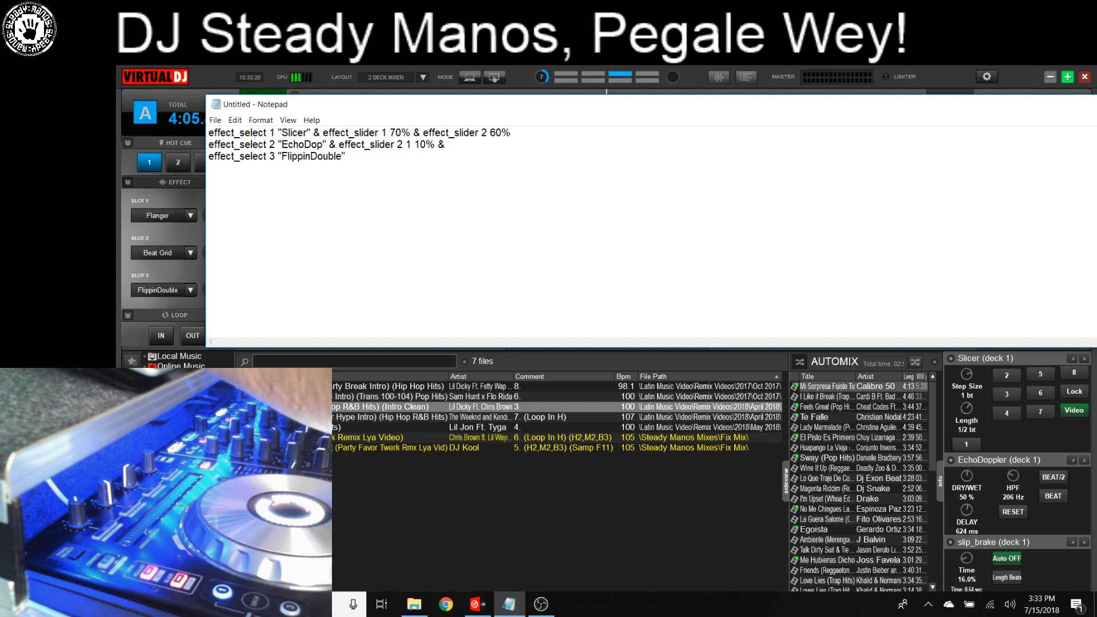
text(pler)
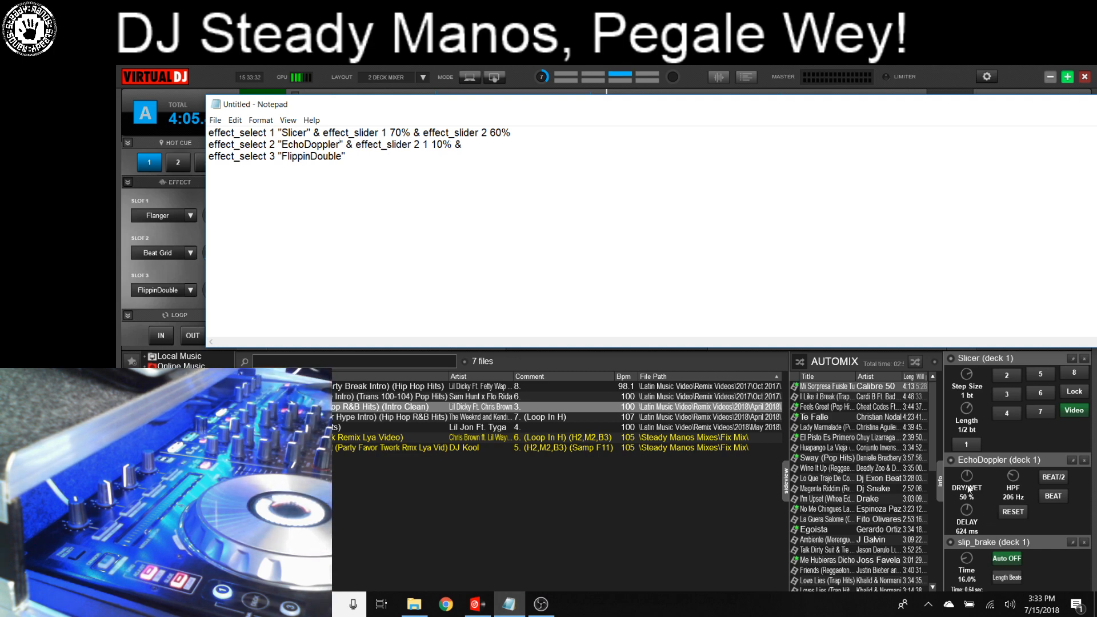
Set the effect_slider 2 1 value on the EchoDoppler line to 50%
mouse_move(1014, 482)
drag(423, 145, 411, 145)
click(428, 144)
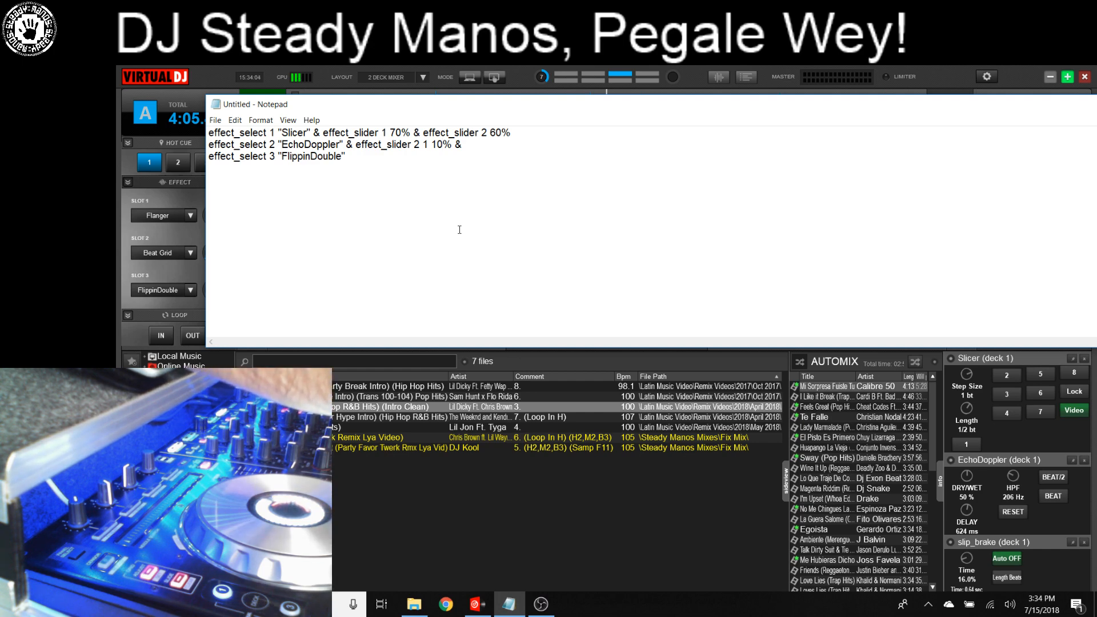
key(Delete)
key(Delete)
text(5)
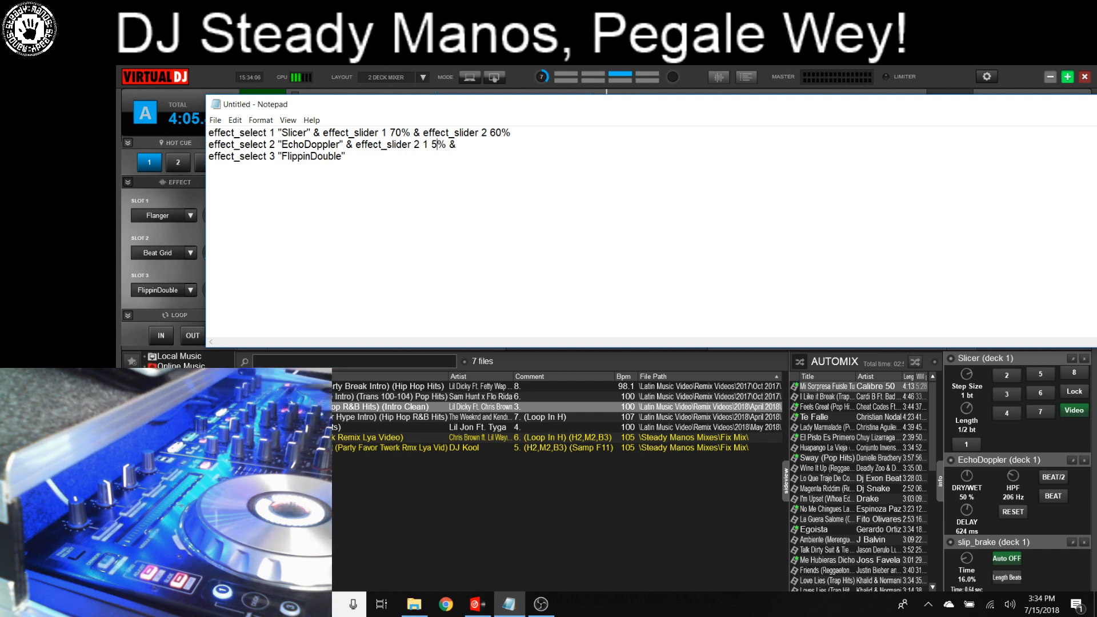
text(0)
Append another effect_slider command name to the end of the EchoDoppler line
click(477, 143)
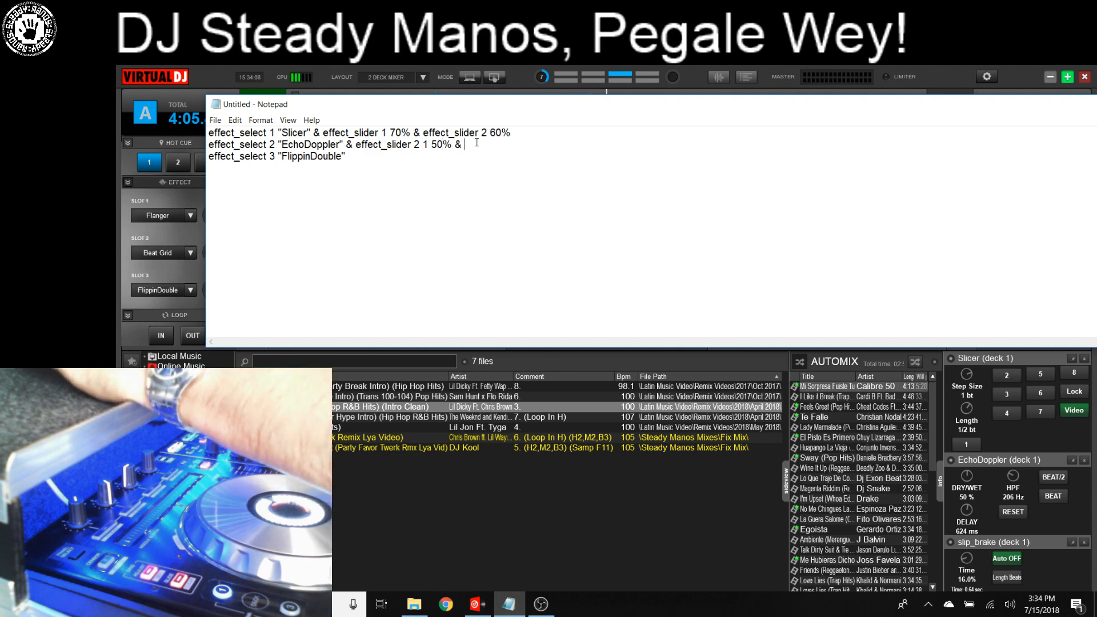
text(ef)
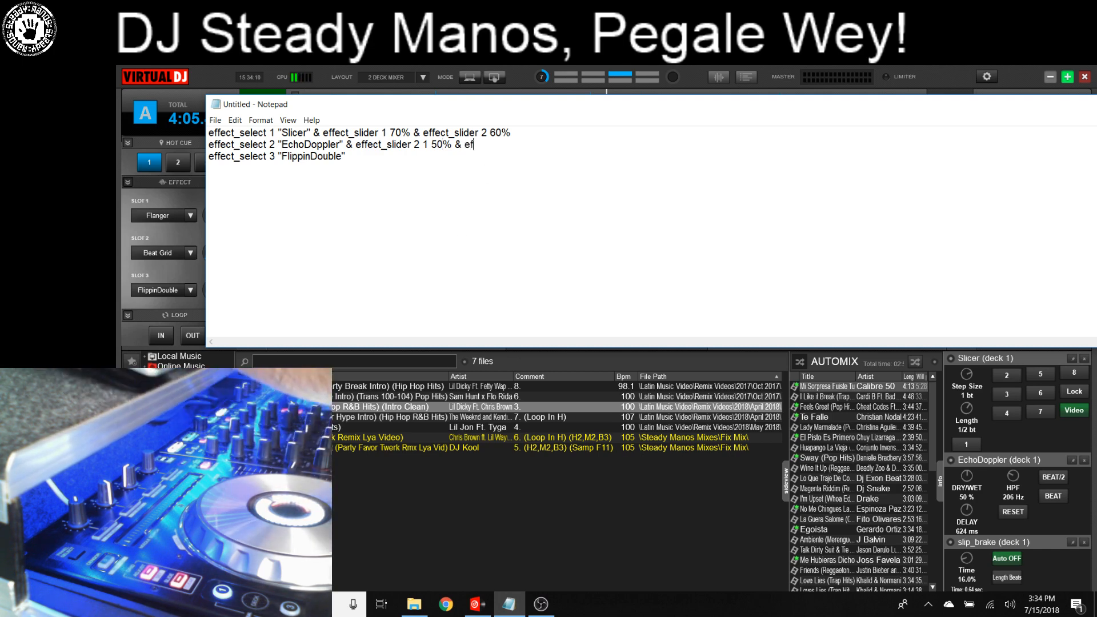
text(fect)
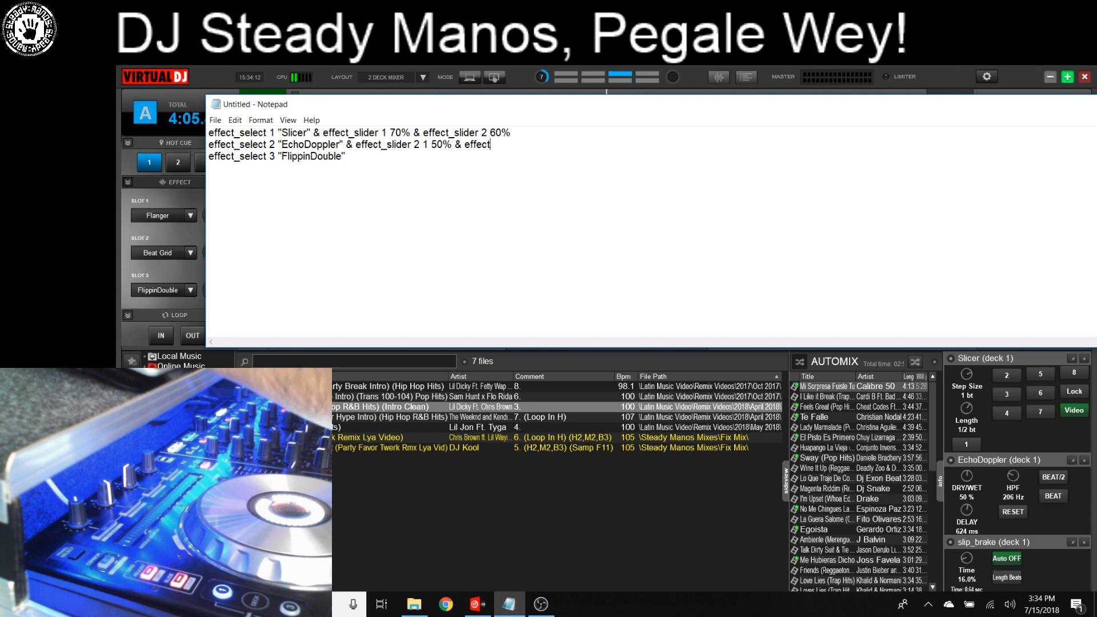
text(_)
text(c)
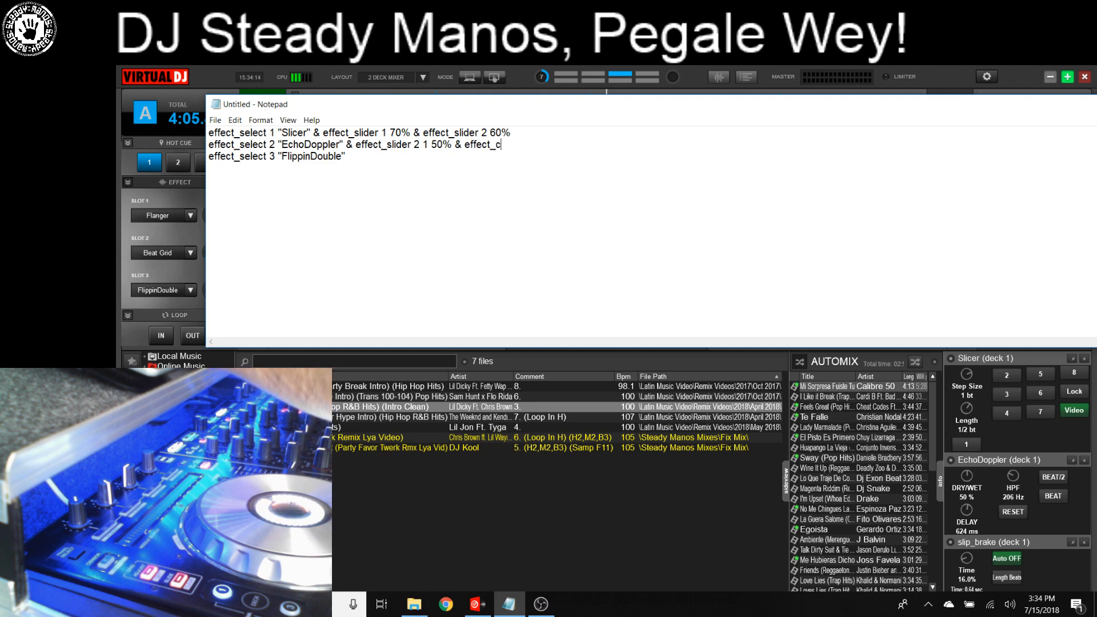
text(lider)
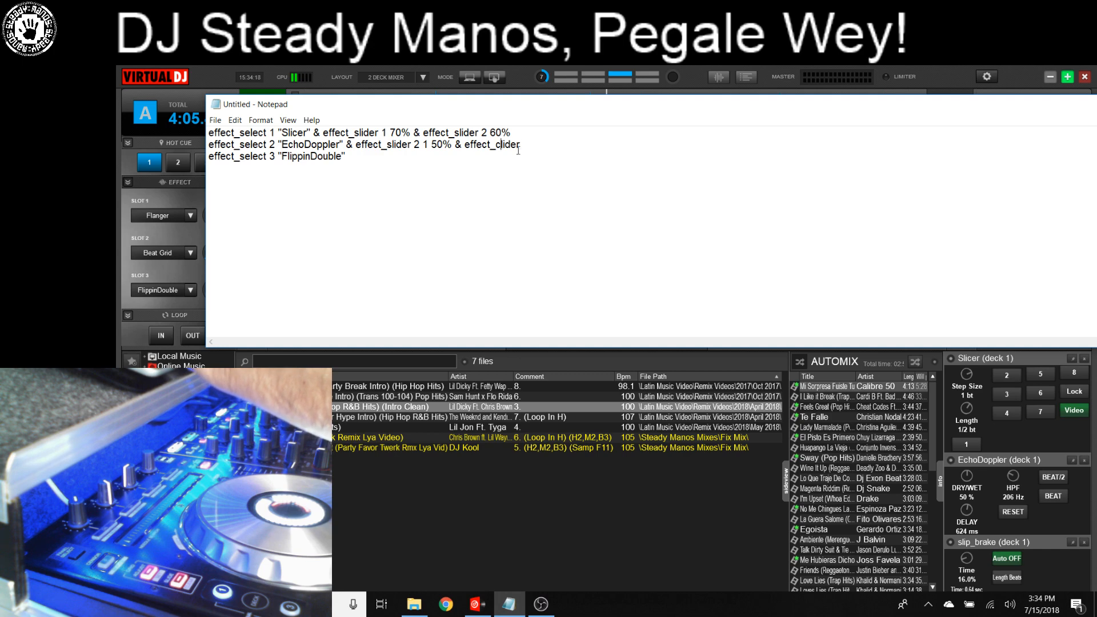
key(BackSpace)
text(s)
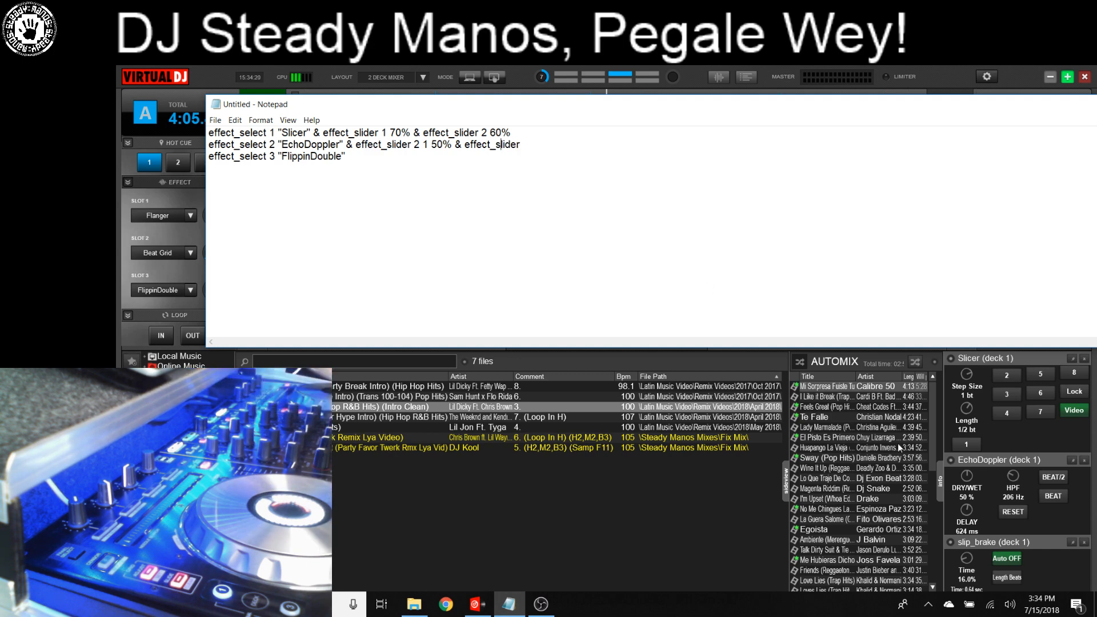
Complete the appended effect_slider command with slot 2, slider 2 and a value of 50%
mouse_move(968, 513)
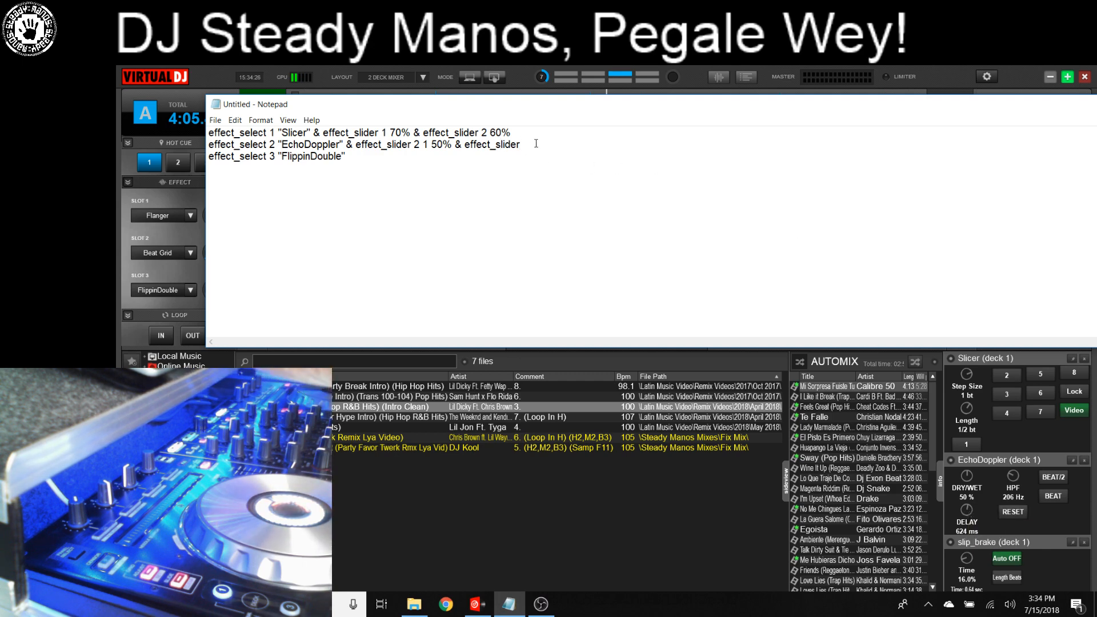
text(2 2)
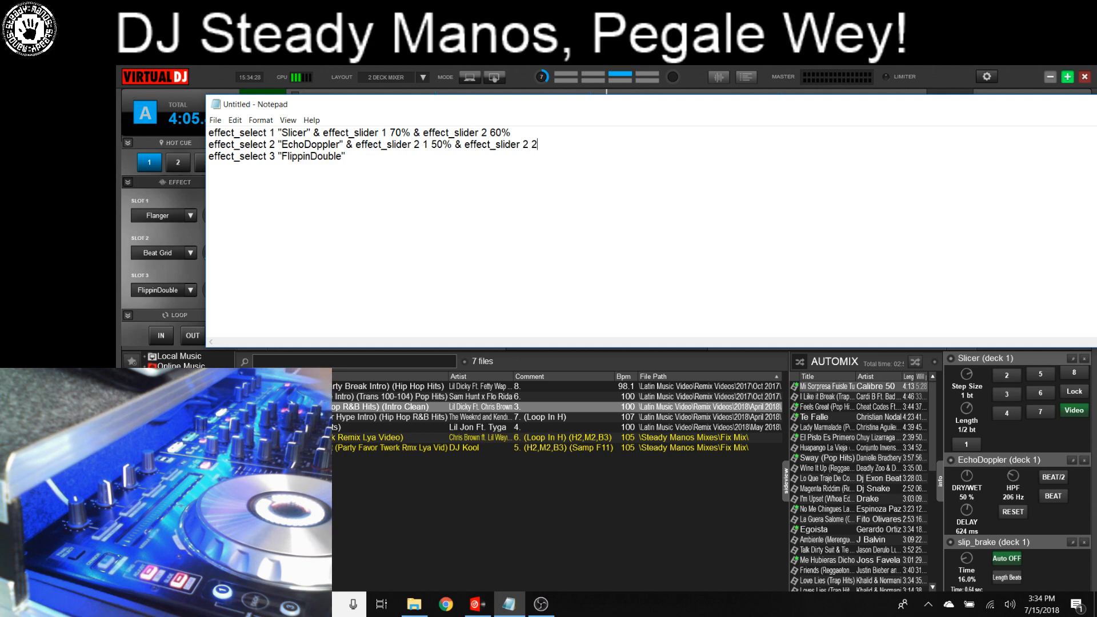
double_click(525, 144)
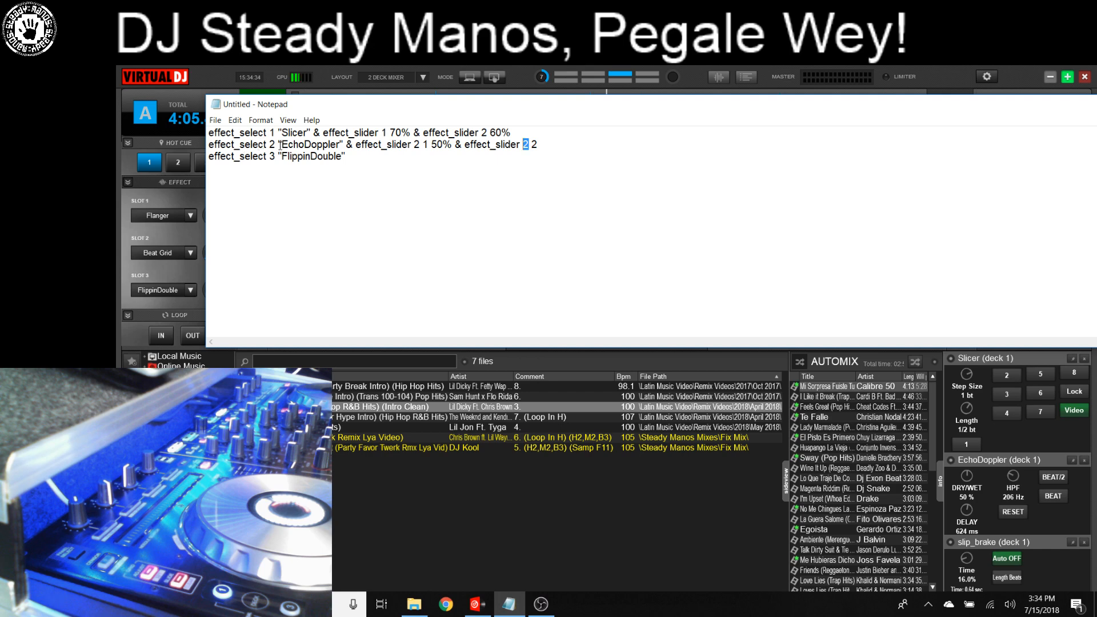
drag(278, 144, 289, 144)
double_click(534, 144)
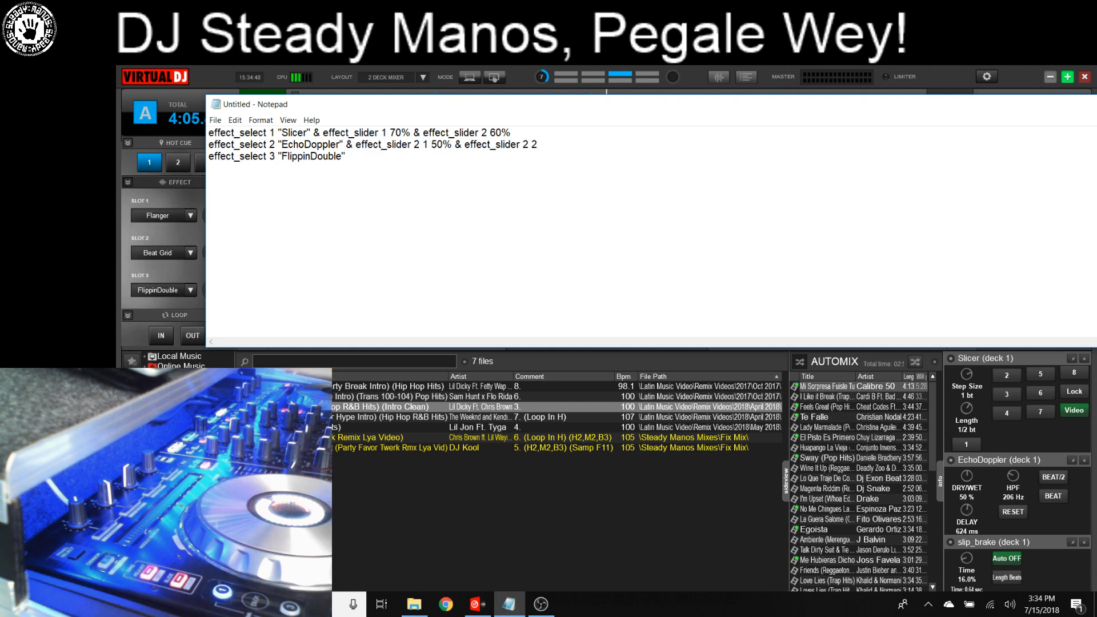
text(50%)
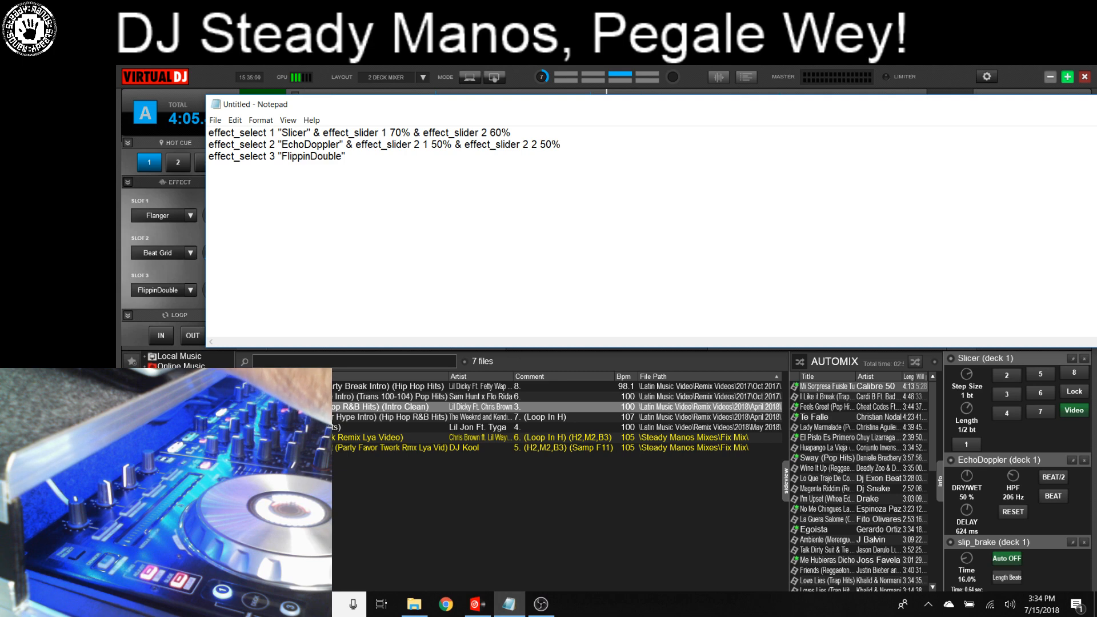
Append "& effect_slider 2 3 45%" to the end of the EchoDoppler line
text(&)
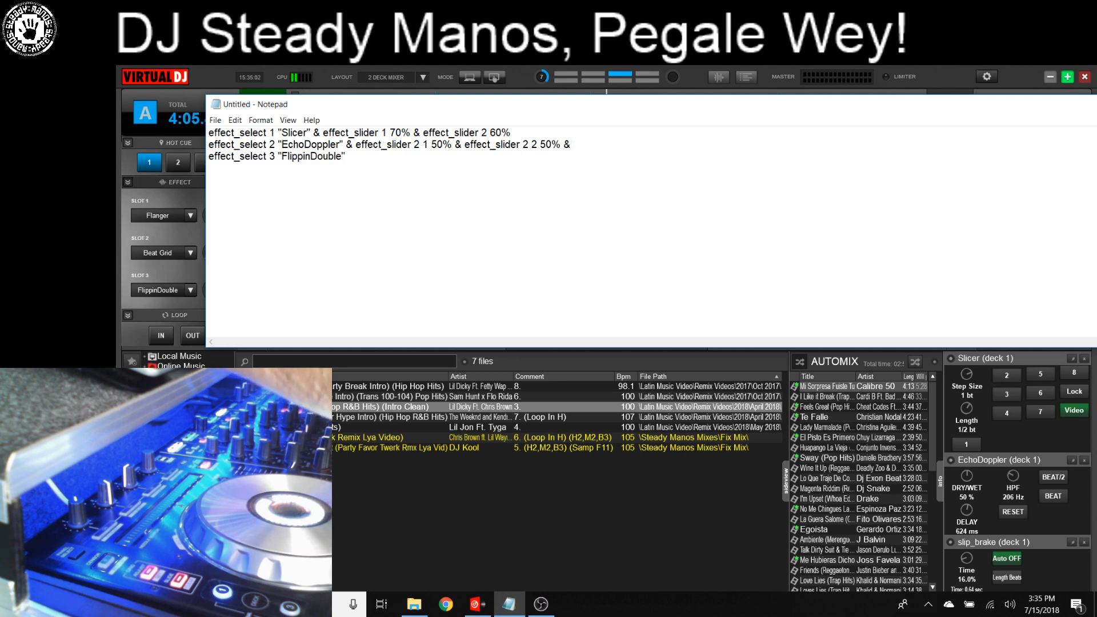
text( effect)
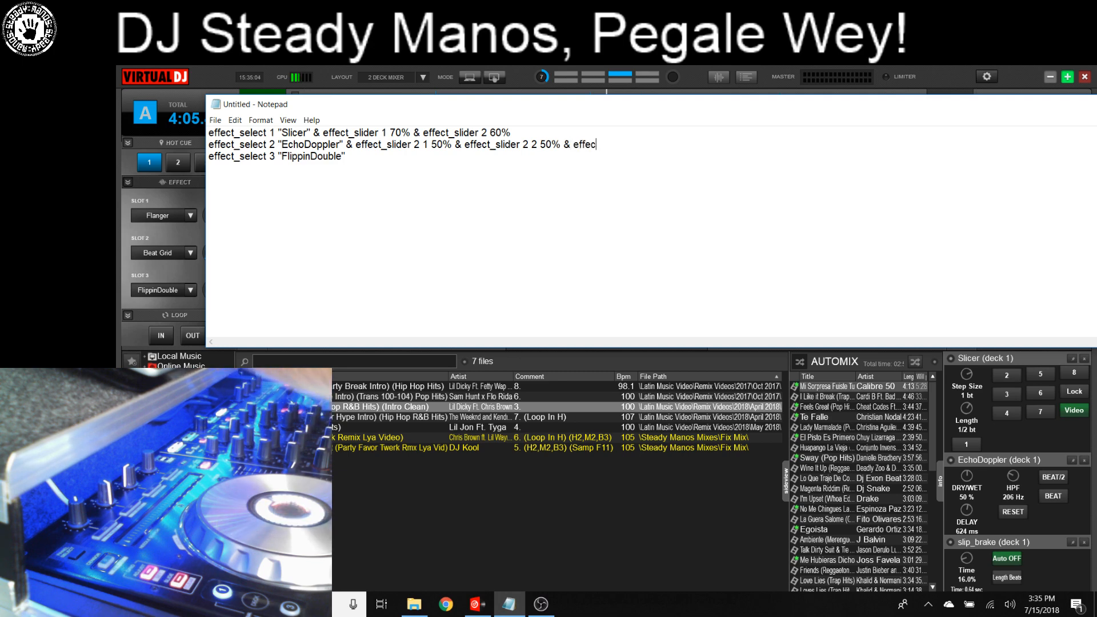
text(_slide)
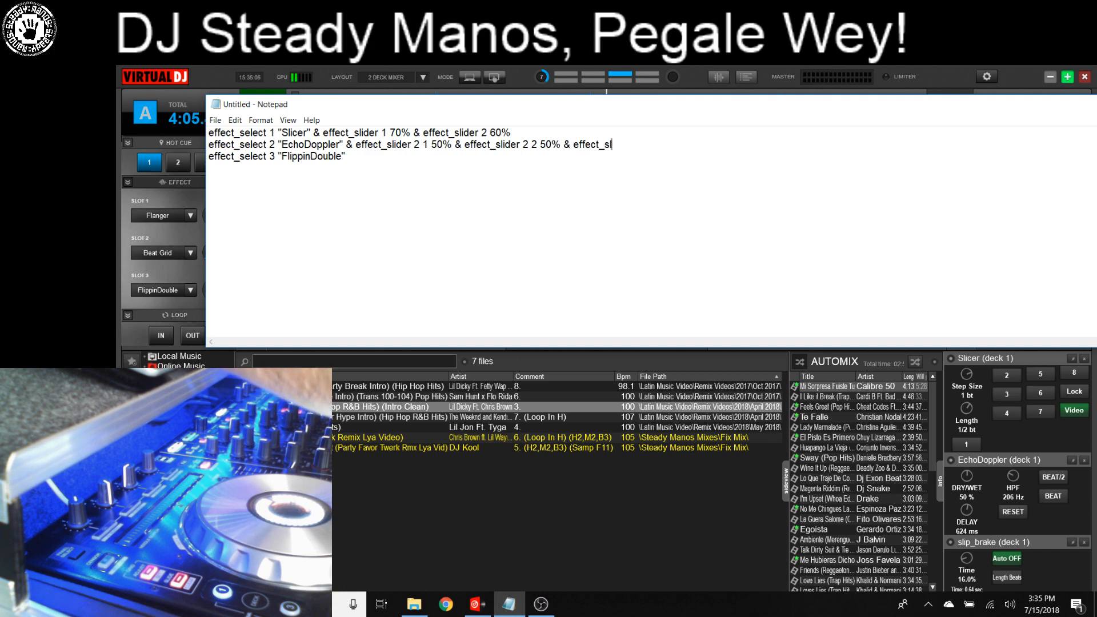
text(r 2)
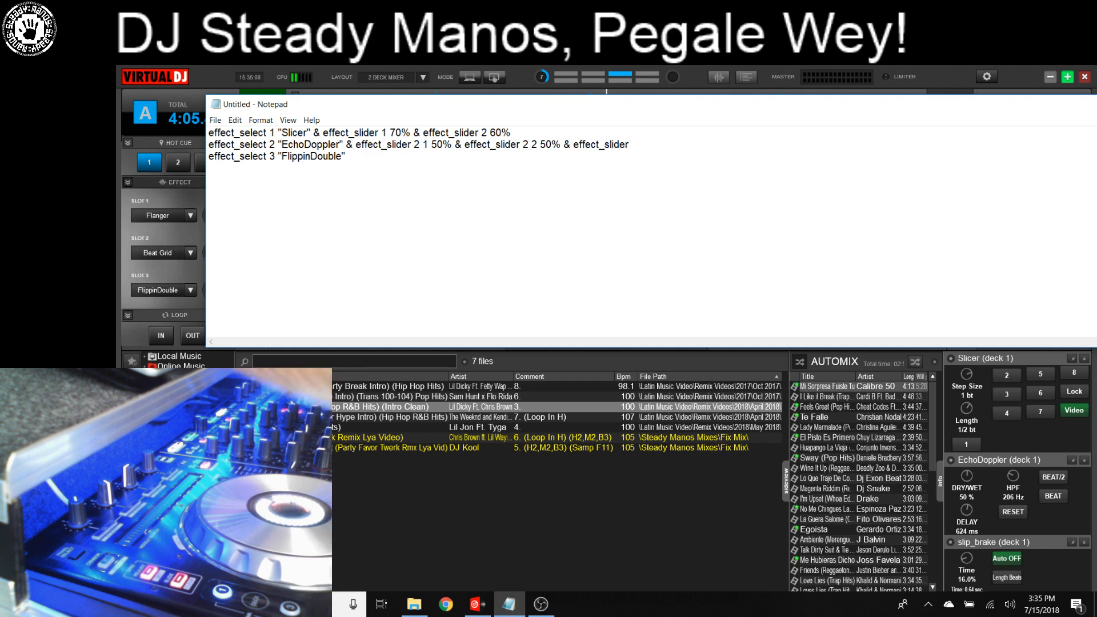
text( 3)
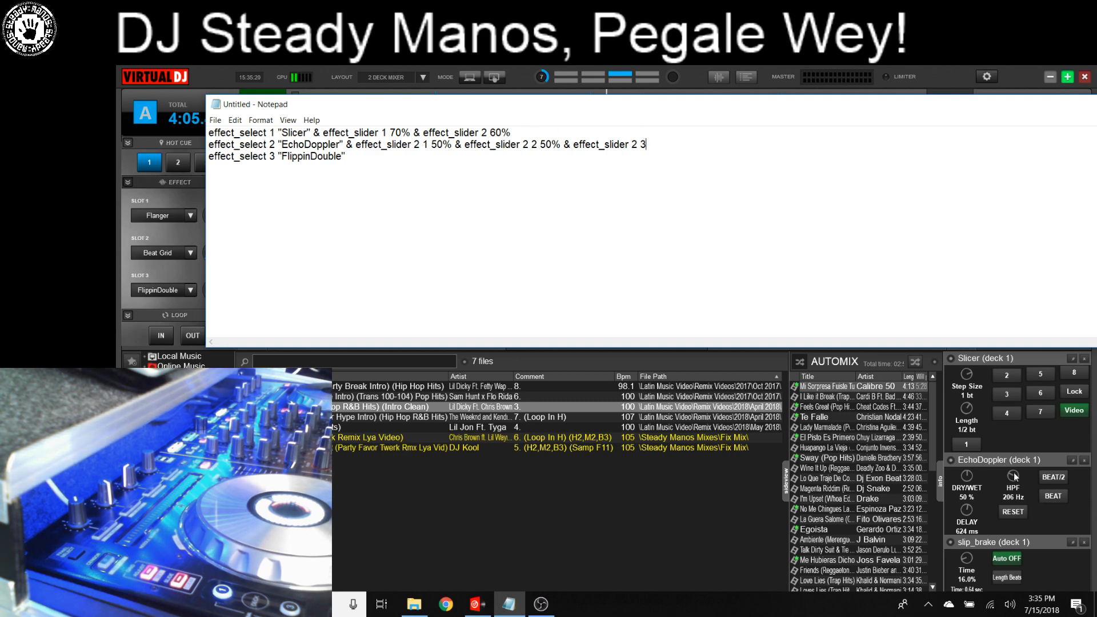
mouse_move(1014, 477)
text(4)
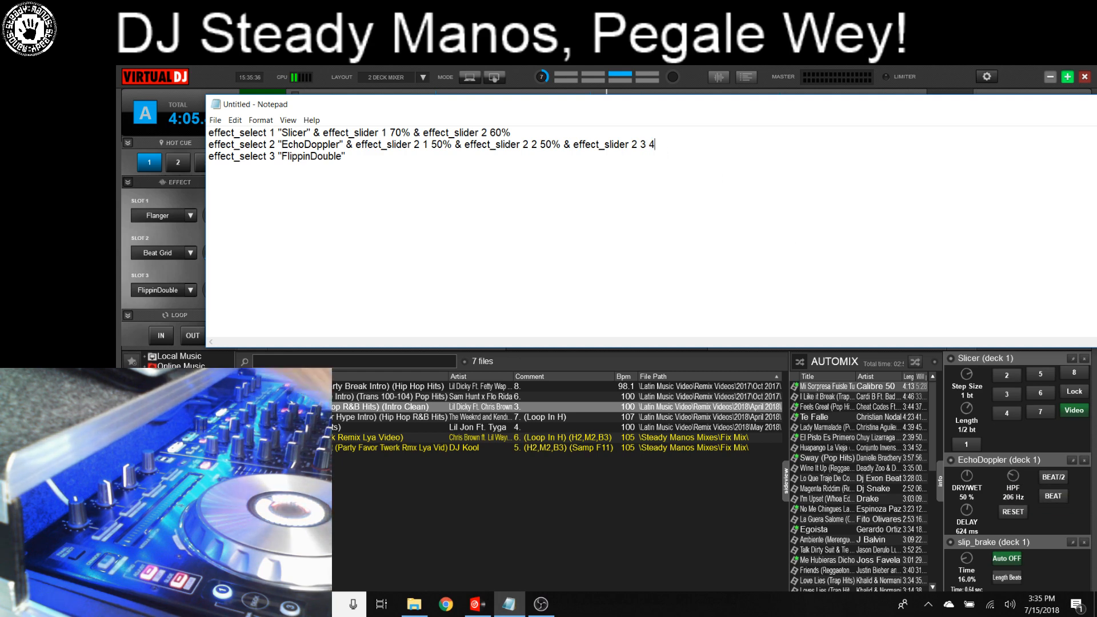
text(5%)
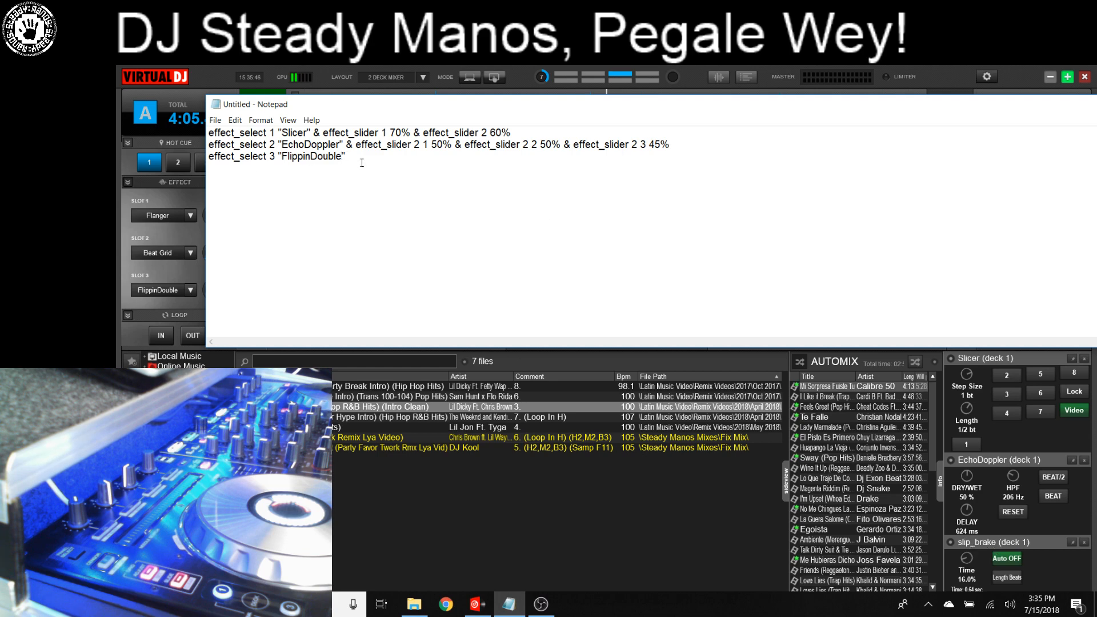
Replace the slot 3 effect name "FlippinDouble" with "slip_brake" in the script
key(BackSpace)
key(BackSpace)
key(BackSpace)
key(BackSpace)
key(BackSpace)
key(BackSpace)
key(BackSpace)
key(BackSpace)
key(BackSpace)
key(BackSpace)
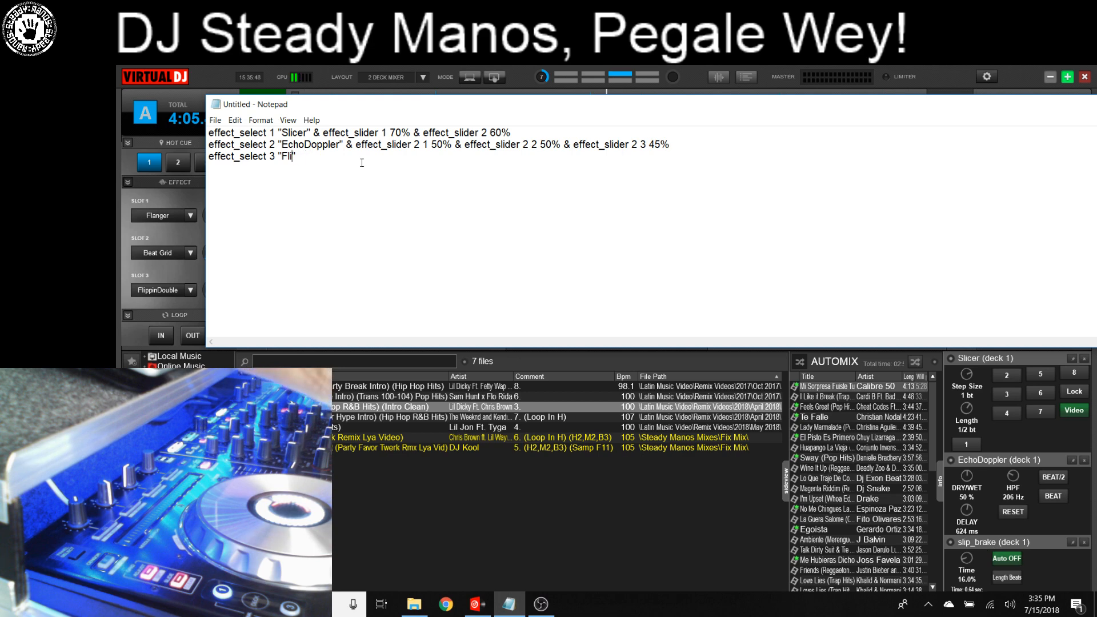
key(BackSpace)
key(BackSpace)
key(BackSpace)
text(sl)
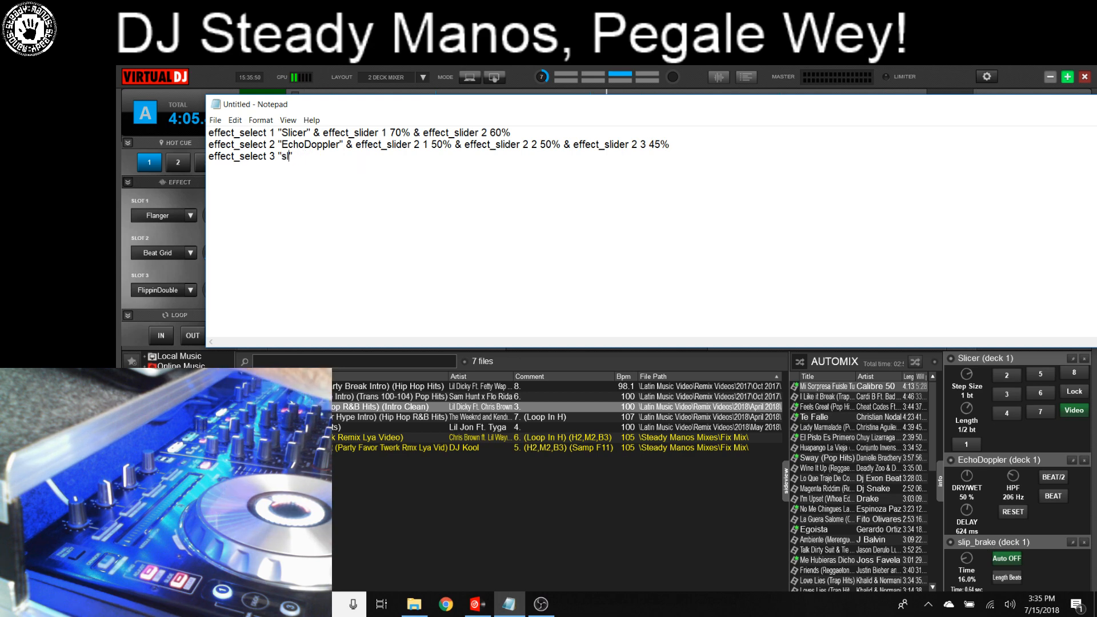
text(ip)
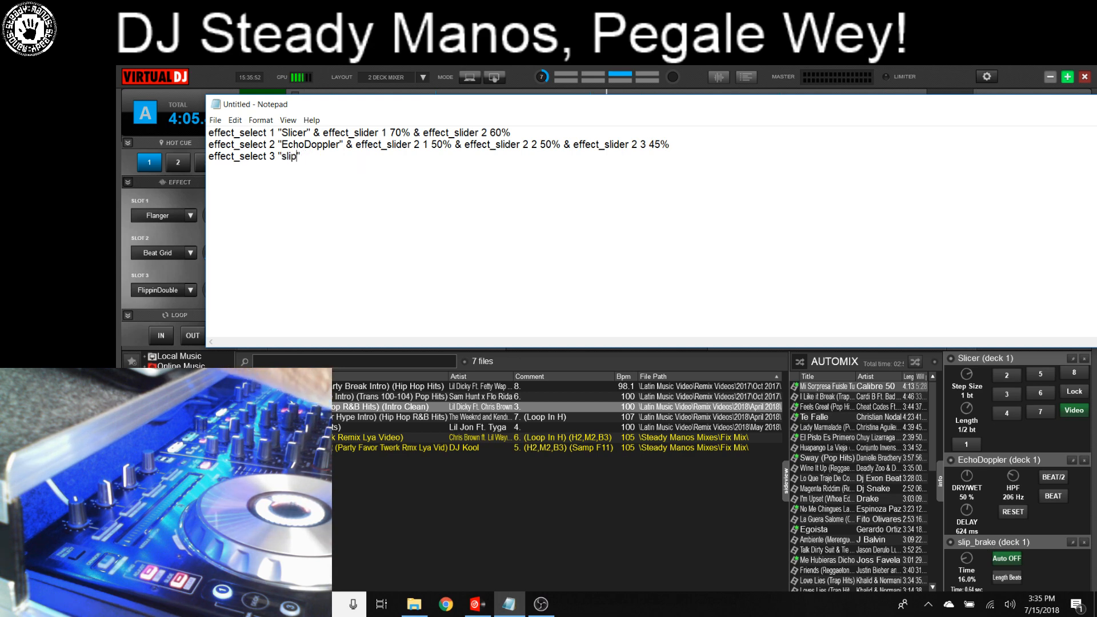
text(_bra)
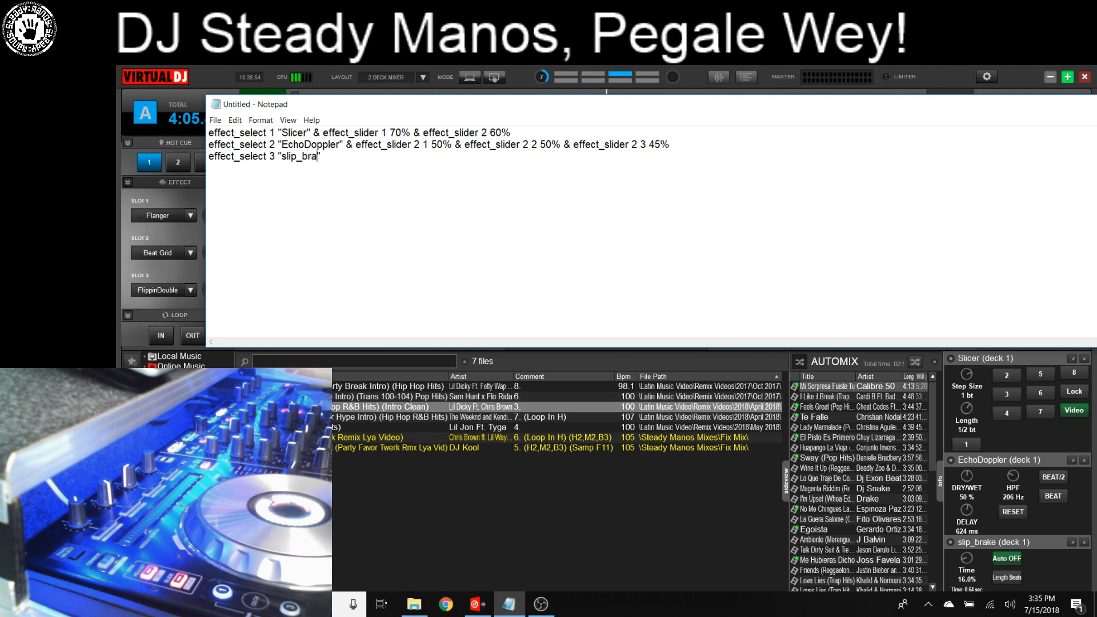
text(ke)
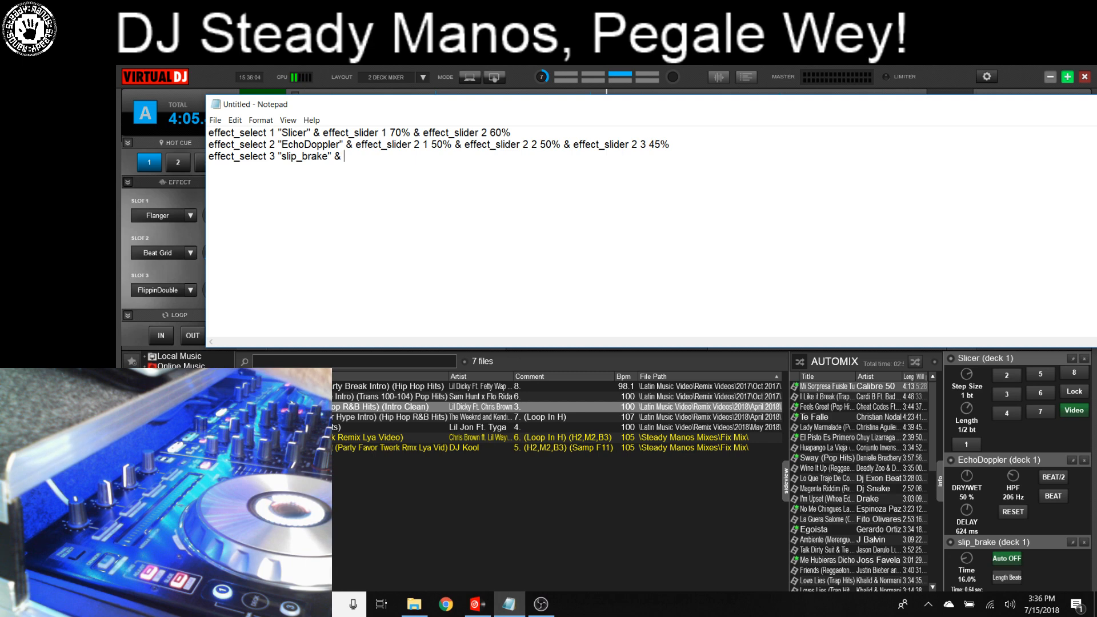
Add an effect_slider command to the slip_brake line for slot 3, slider 1, with a value of 16%
text(e)
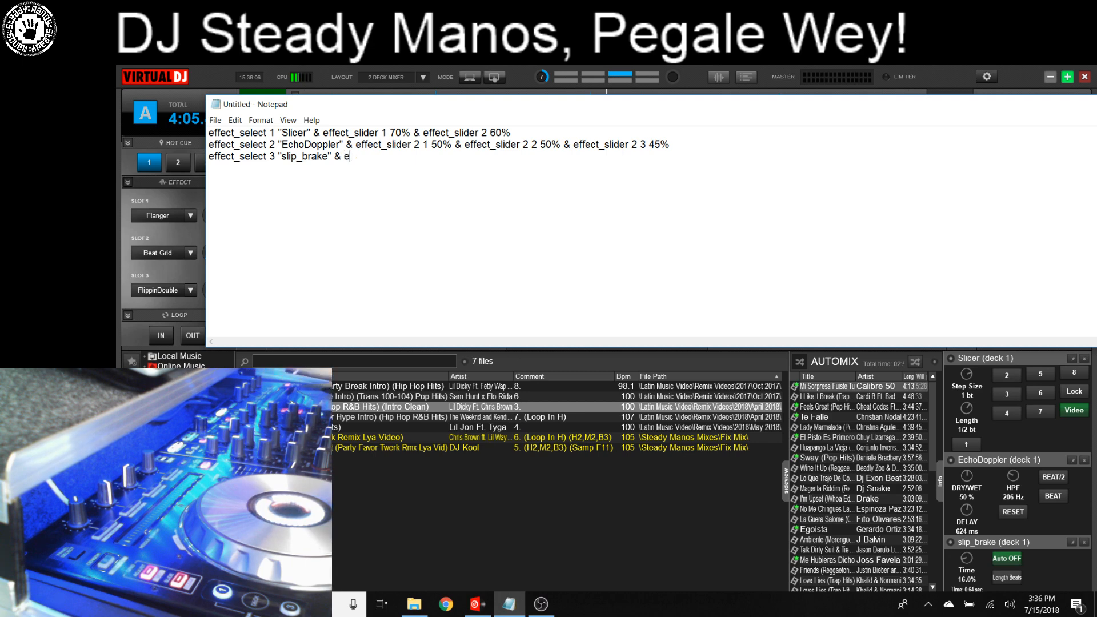
text(ffec)
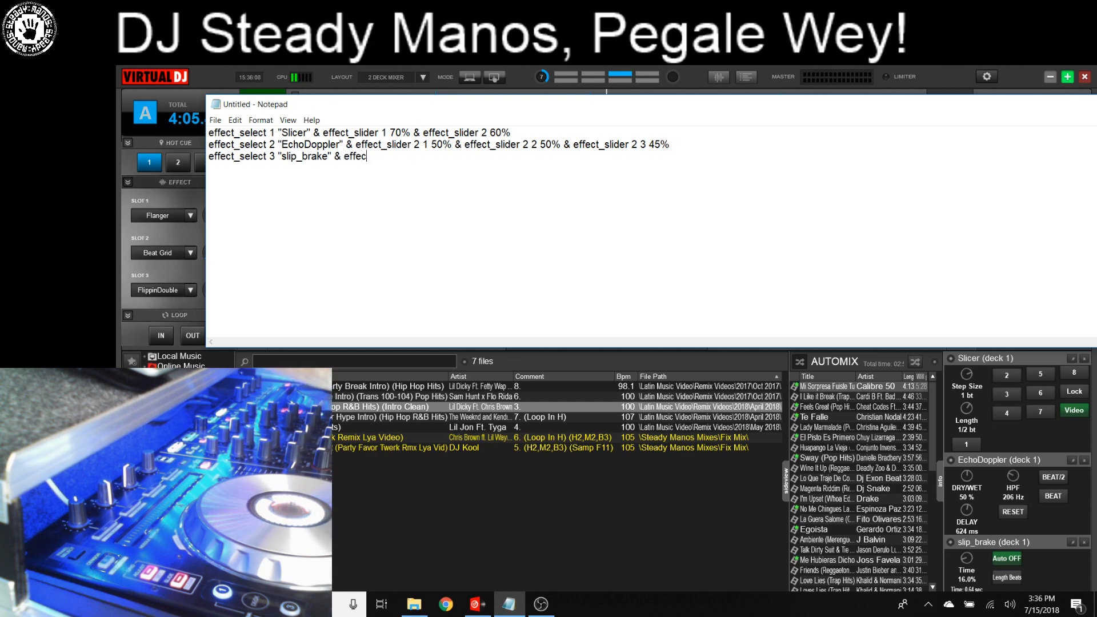
text(t_s)
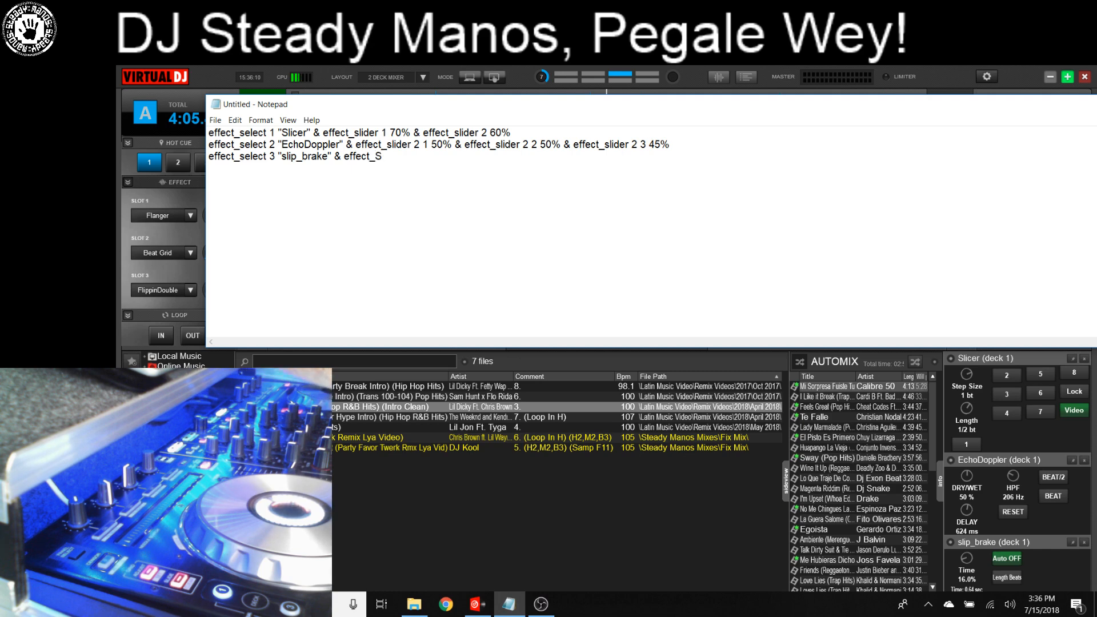
text(lider)
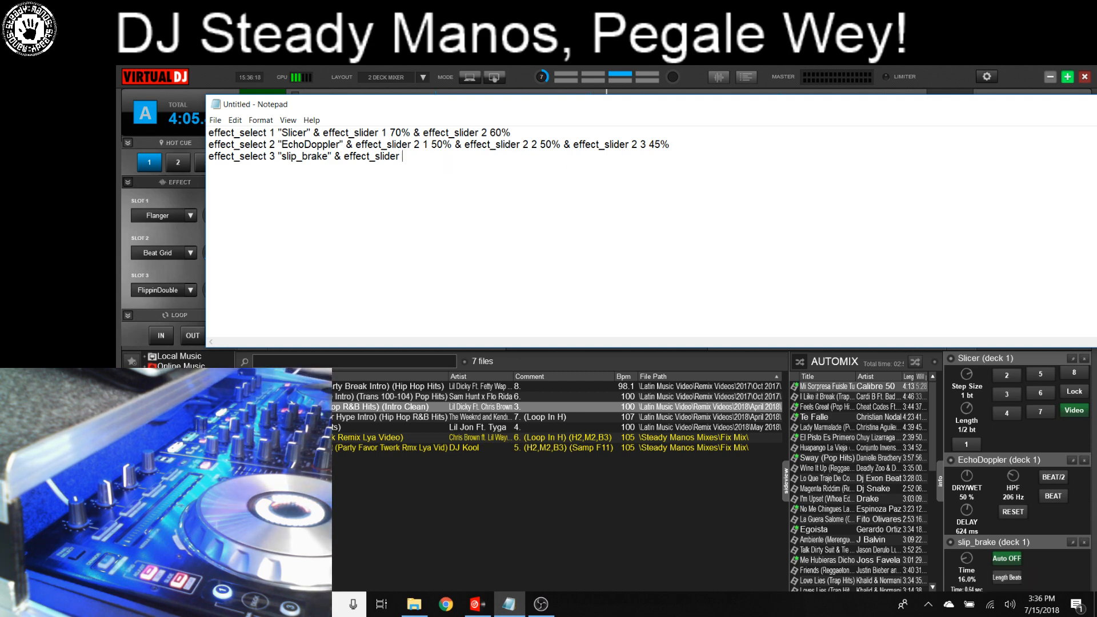
text(3 )
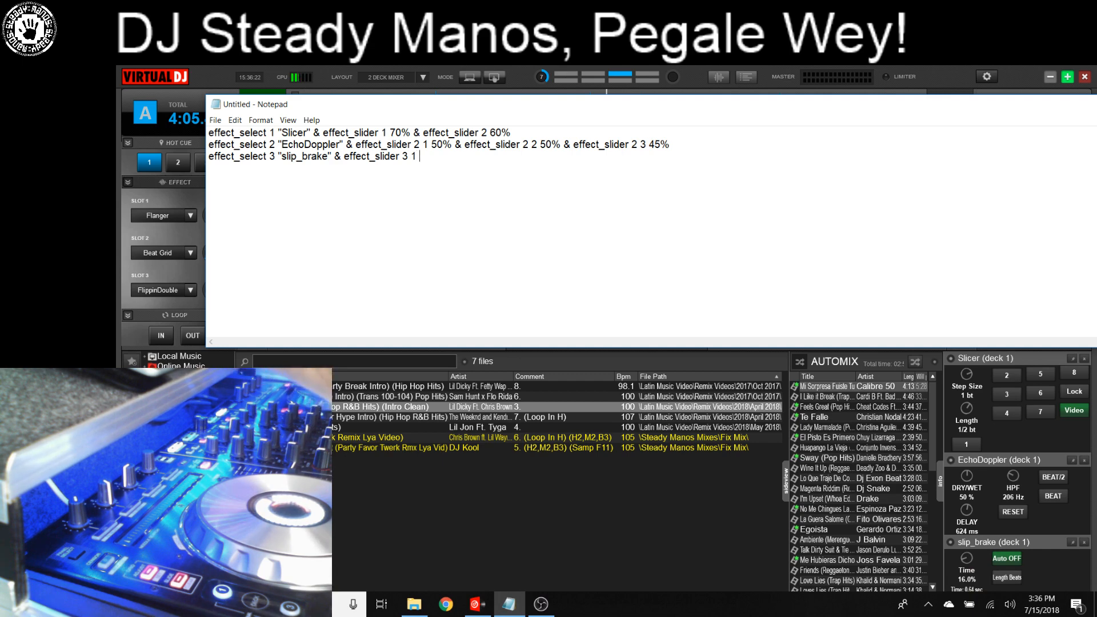
text(1 16%)
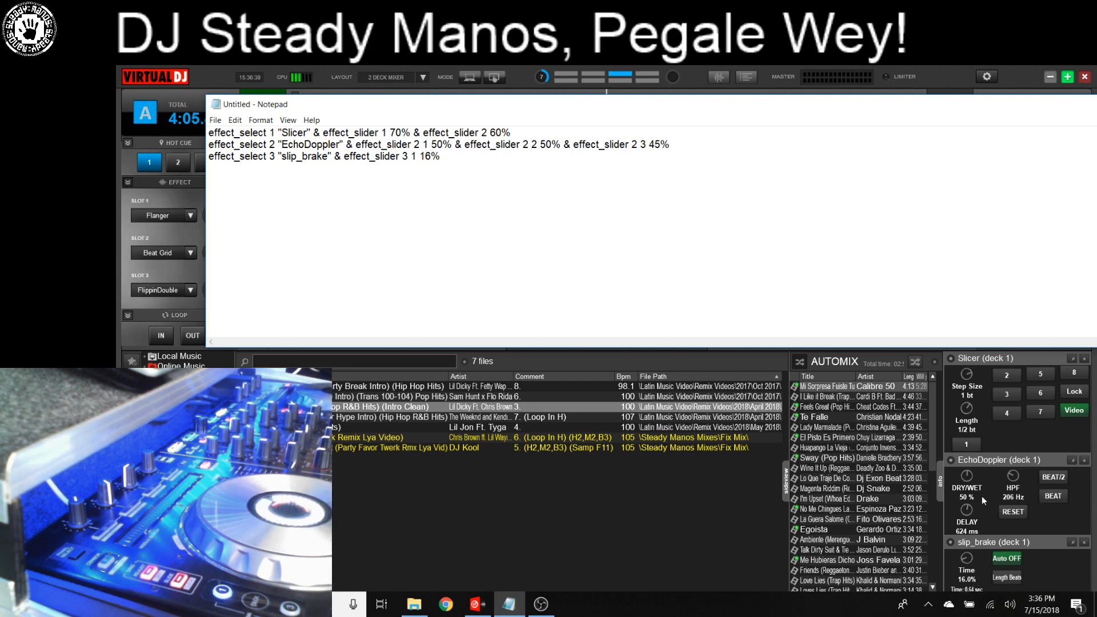
End the Slicer and EchoDoppler lines with "&" and join all three script lines into one continuous line
mouse_move(970, 424)
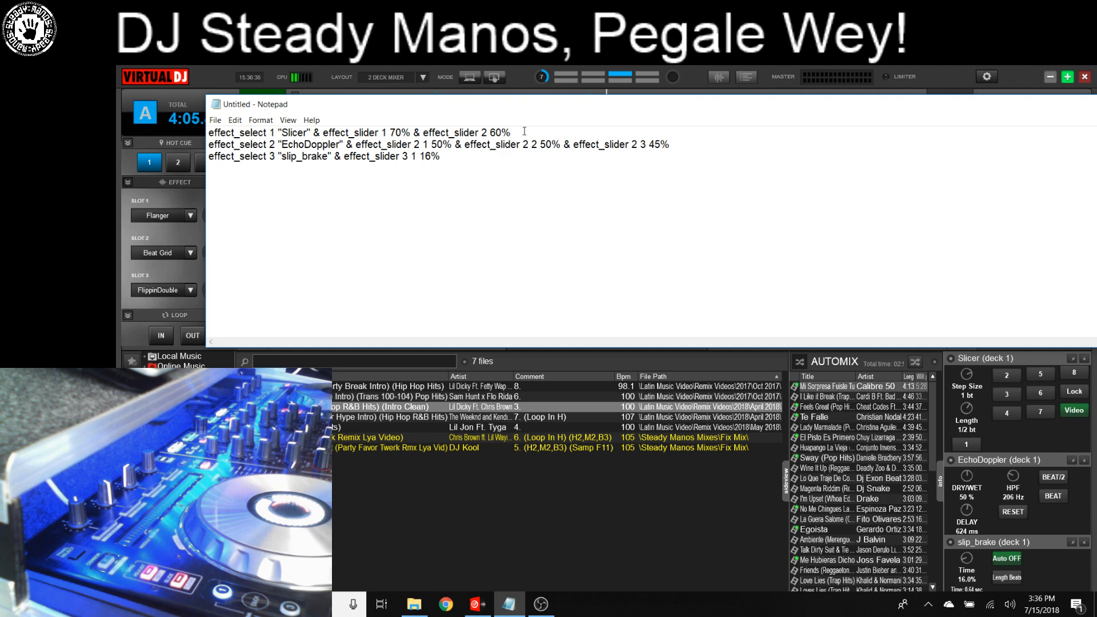
text(&)
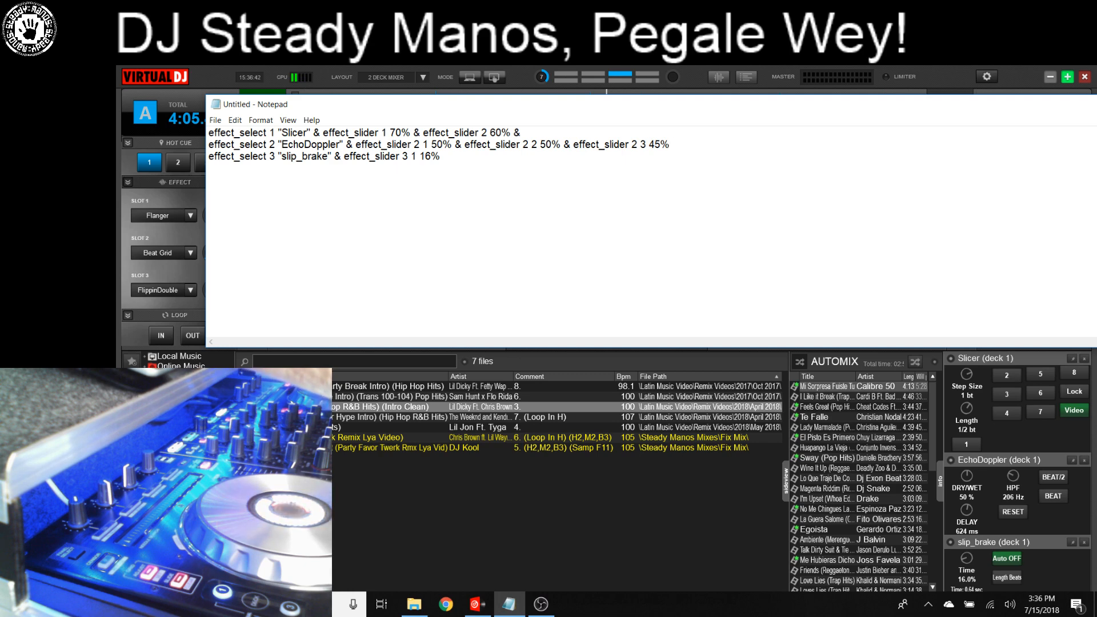
text( &)
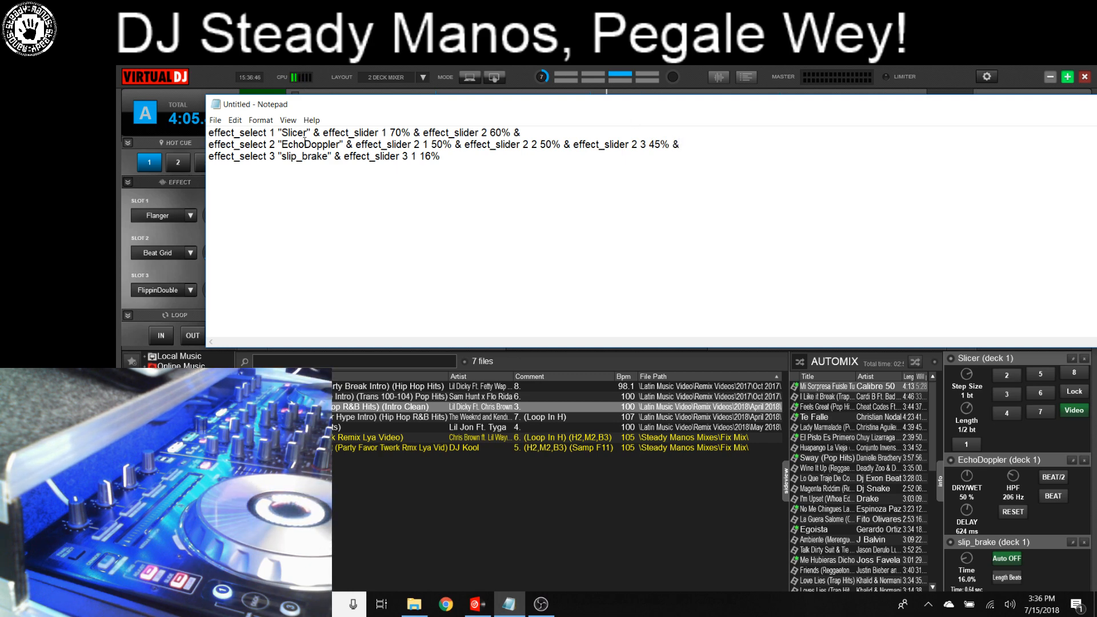
key(BackSpace)
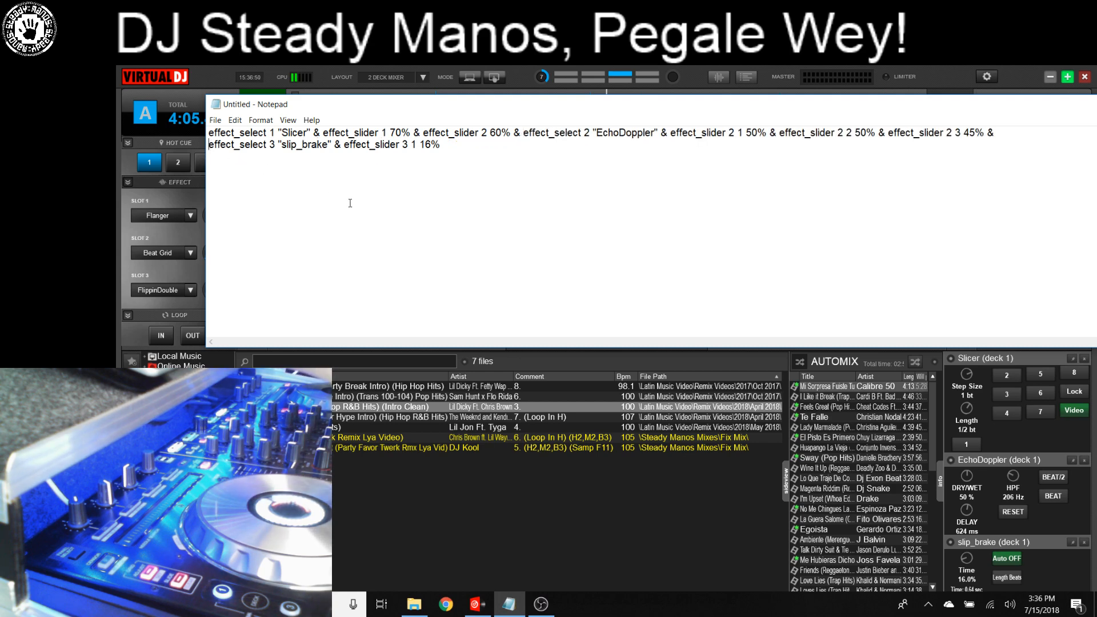
key(BackSpace)
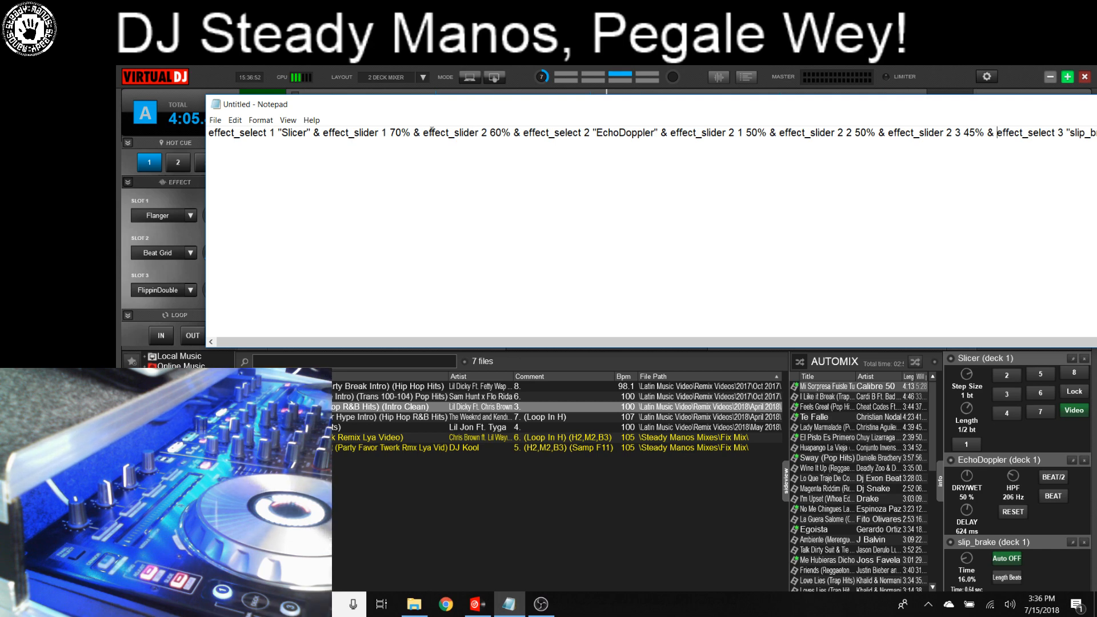
Select the entire one-line effect script and copy it to the clipboard
drag(204, 189, 166, 192)
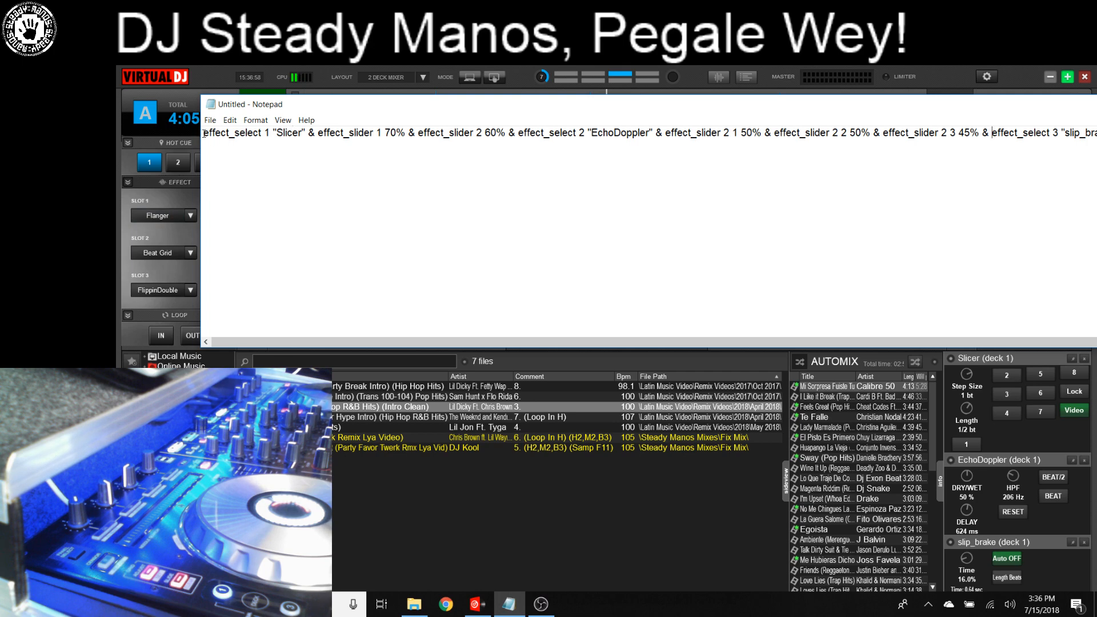
drag(204, 133, 1013, 163)
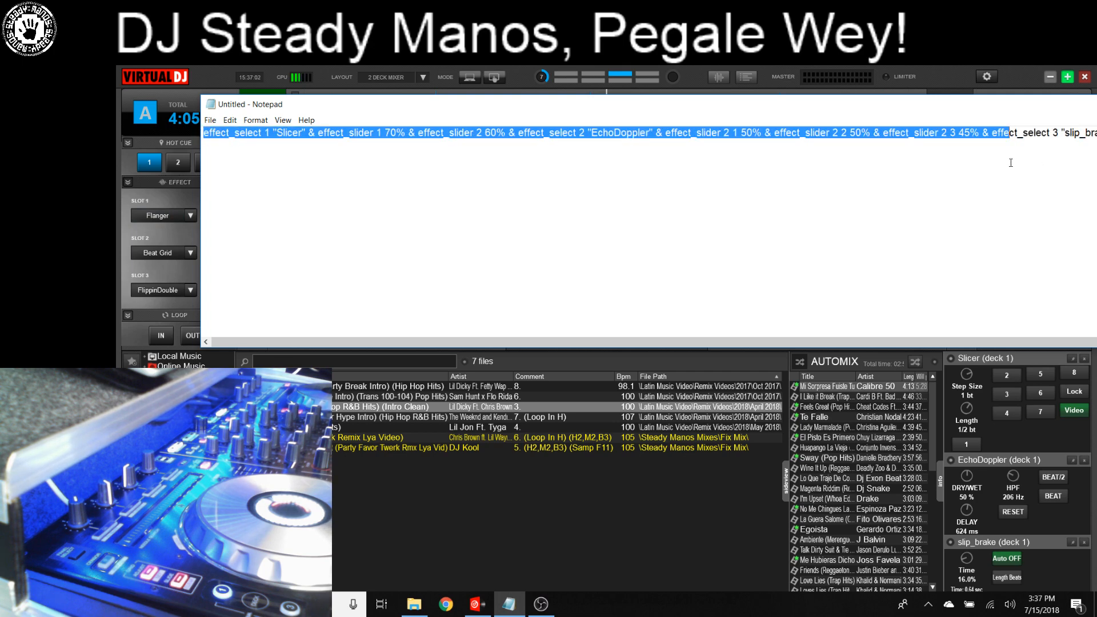
click(1011, 163)
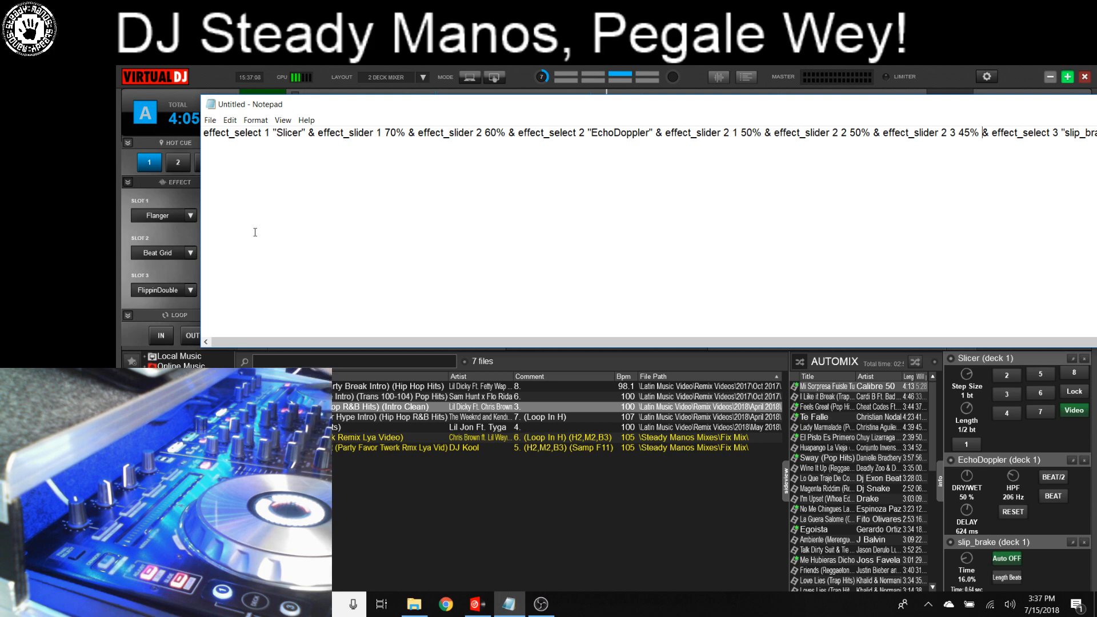
key(ctrl+a)
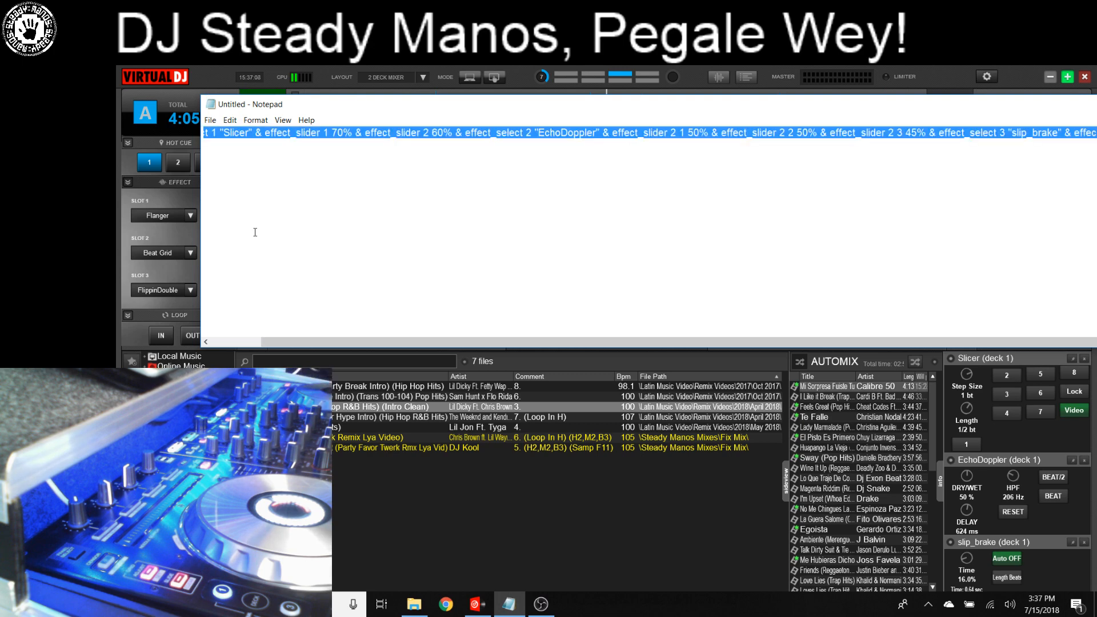
right_click(441, 139)
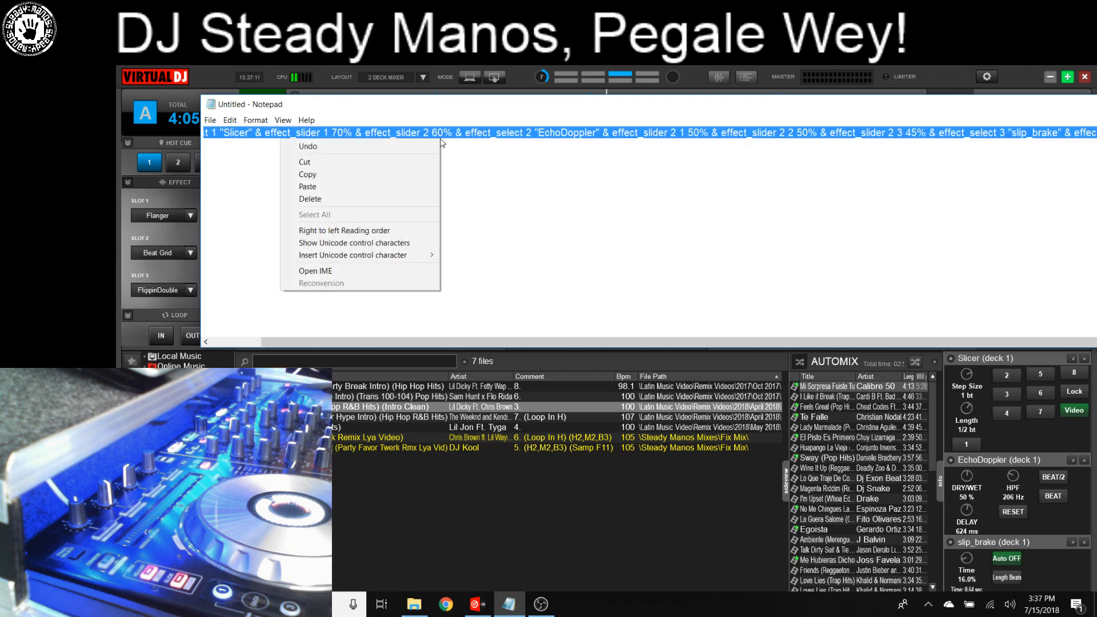
click(325, 175)
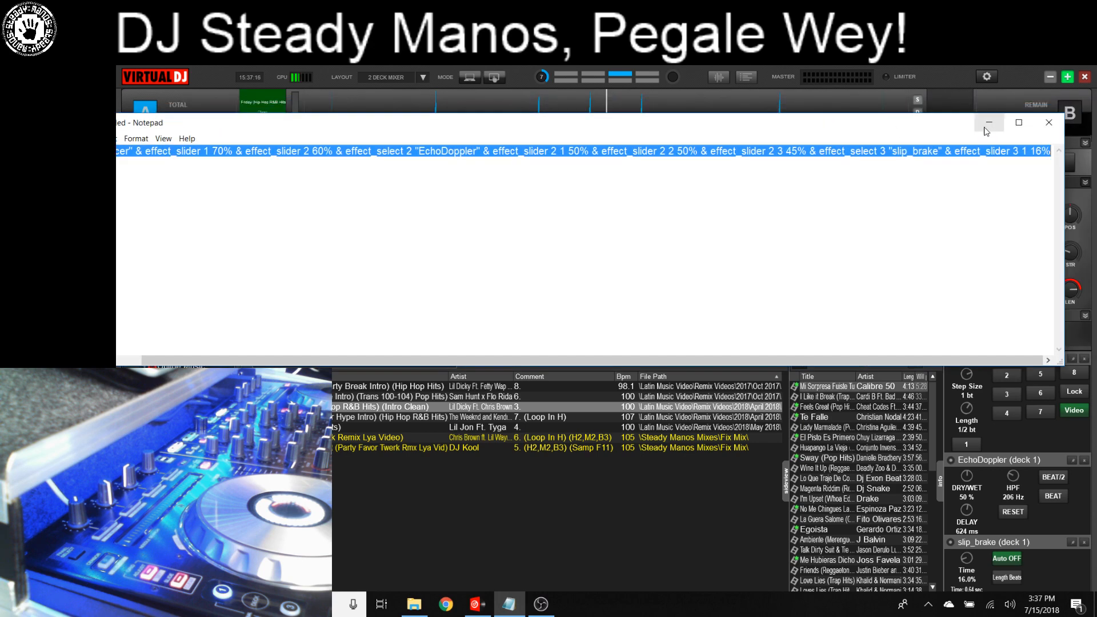
In VirtualDJ, replace the action of deck A's custom Automix button with the copied effect script and close the editor
key(alt+Tab)
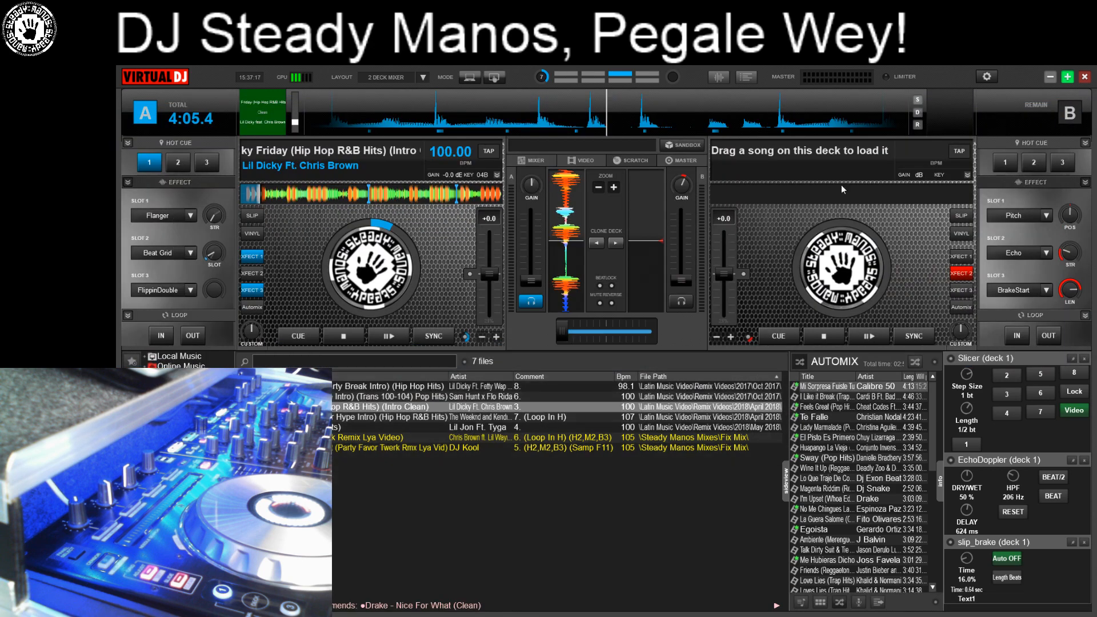
right_click(259, 311)
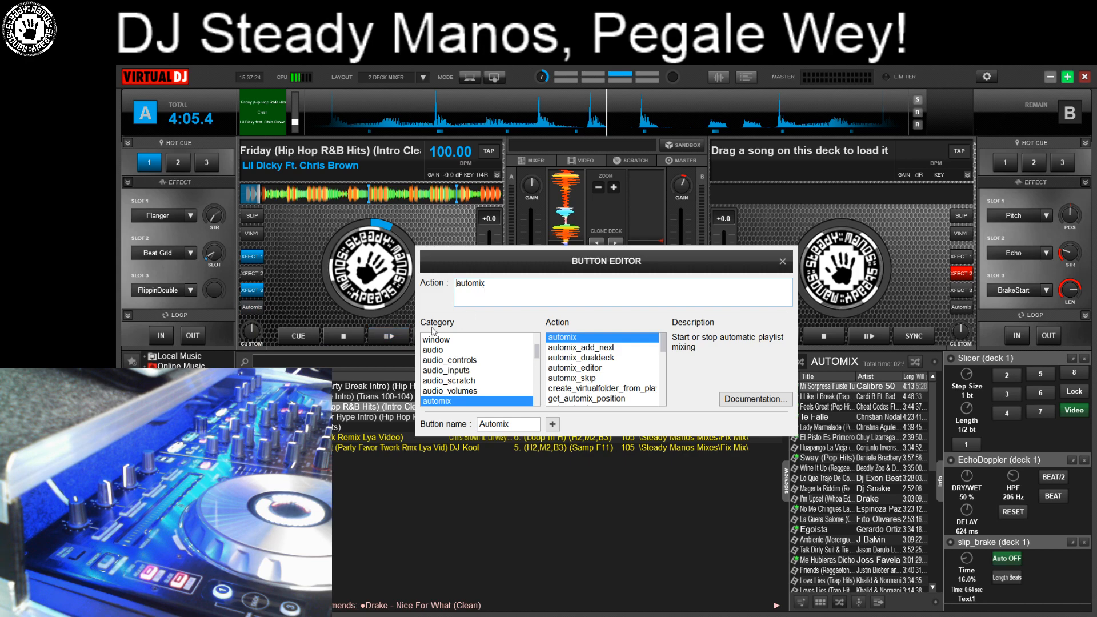
drag(416, 335, 115, 336)
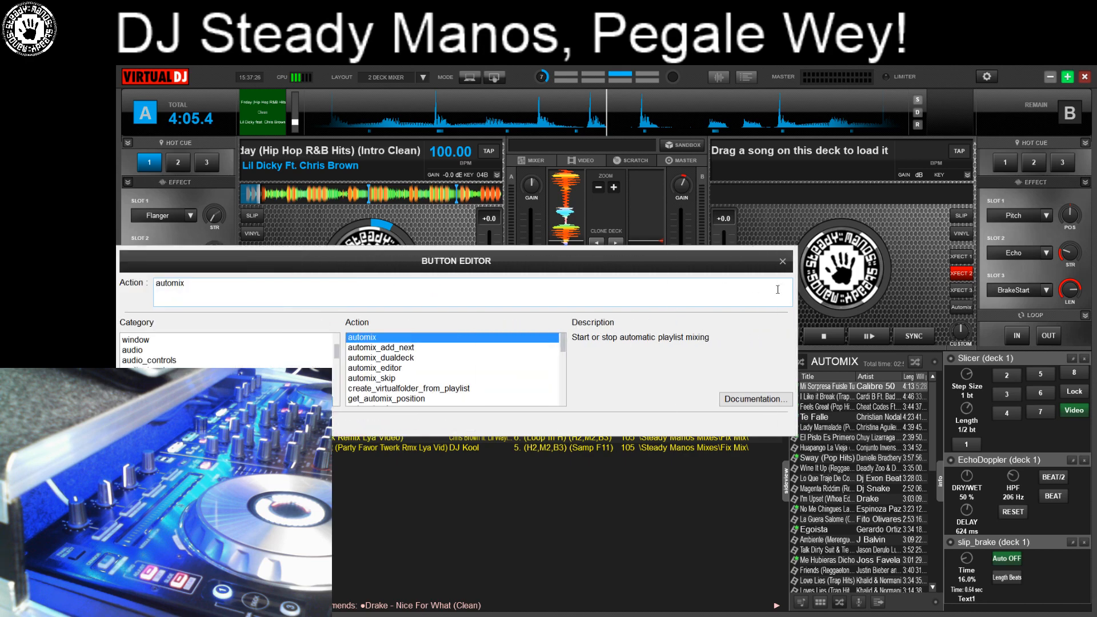
drag(797, 289, 1095, 286)
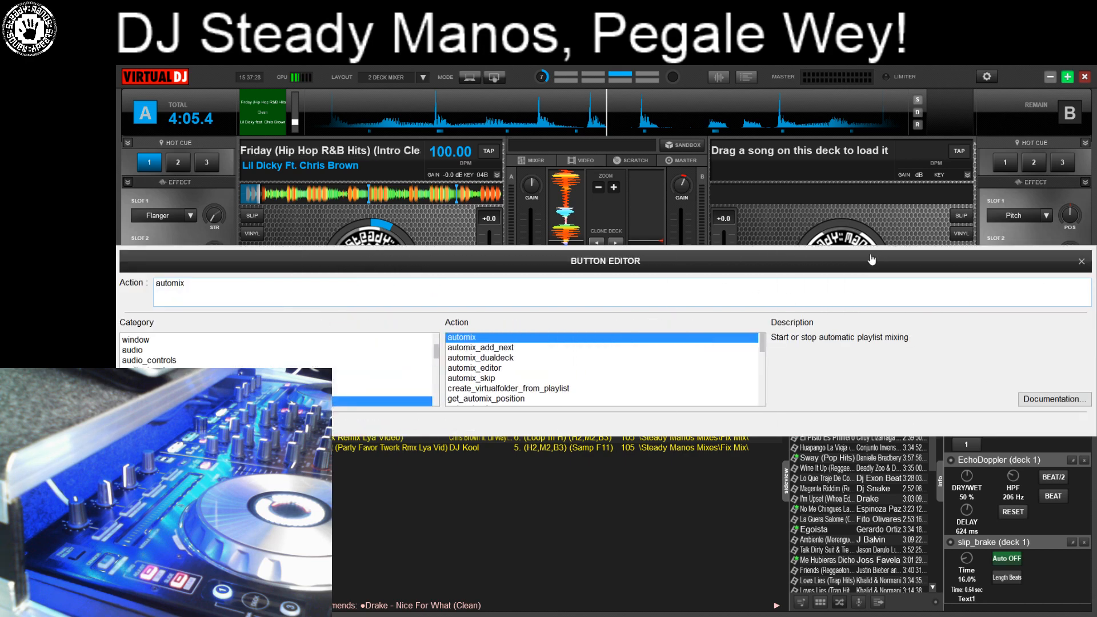
drag(871, 260, 871, 147)
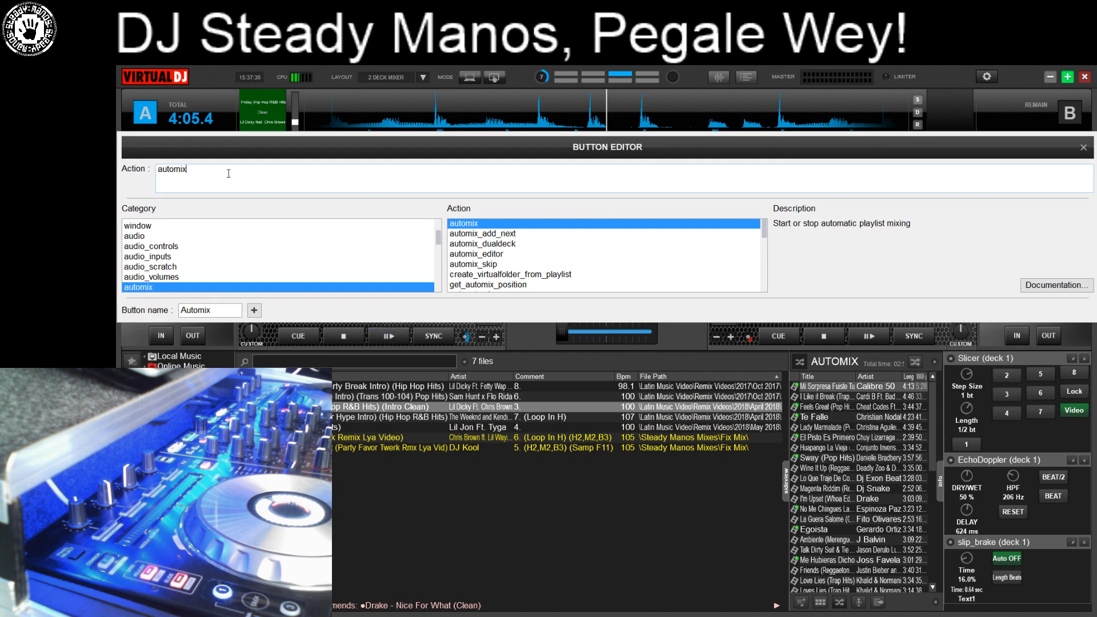
drag(228, 174, 153, 171)
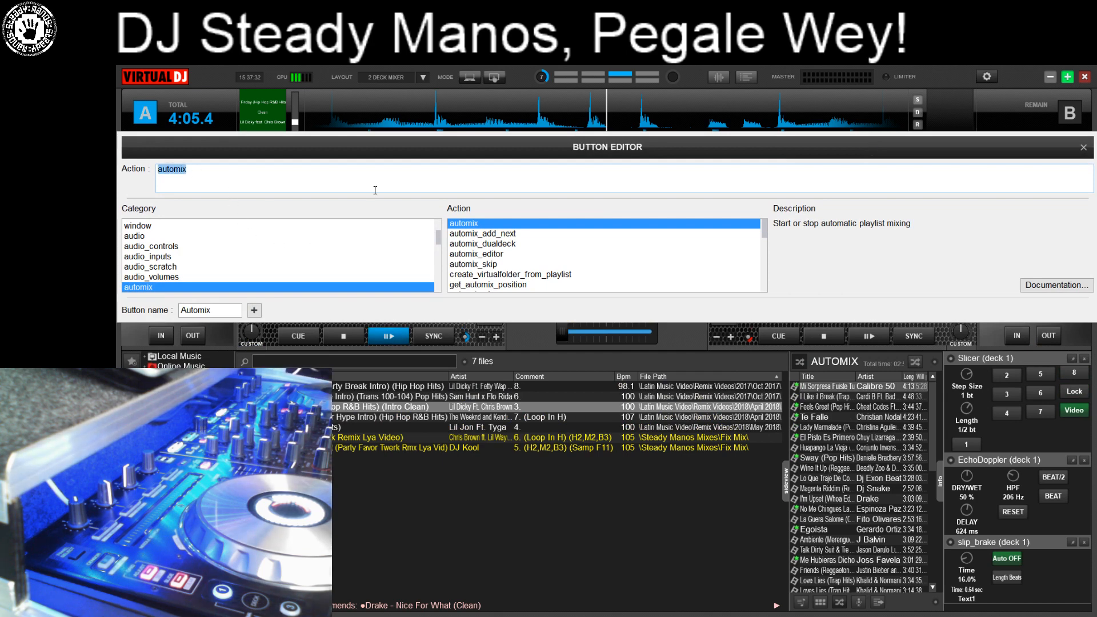
key(ctrl+v)
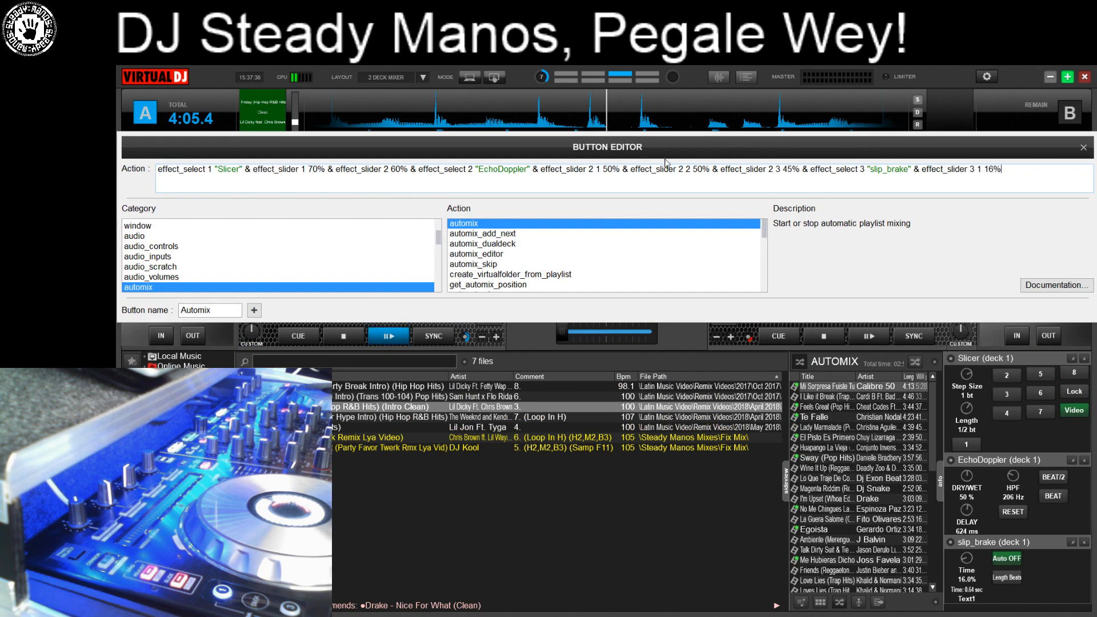
double_click(224, 170)
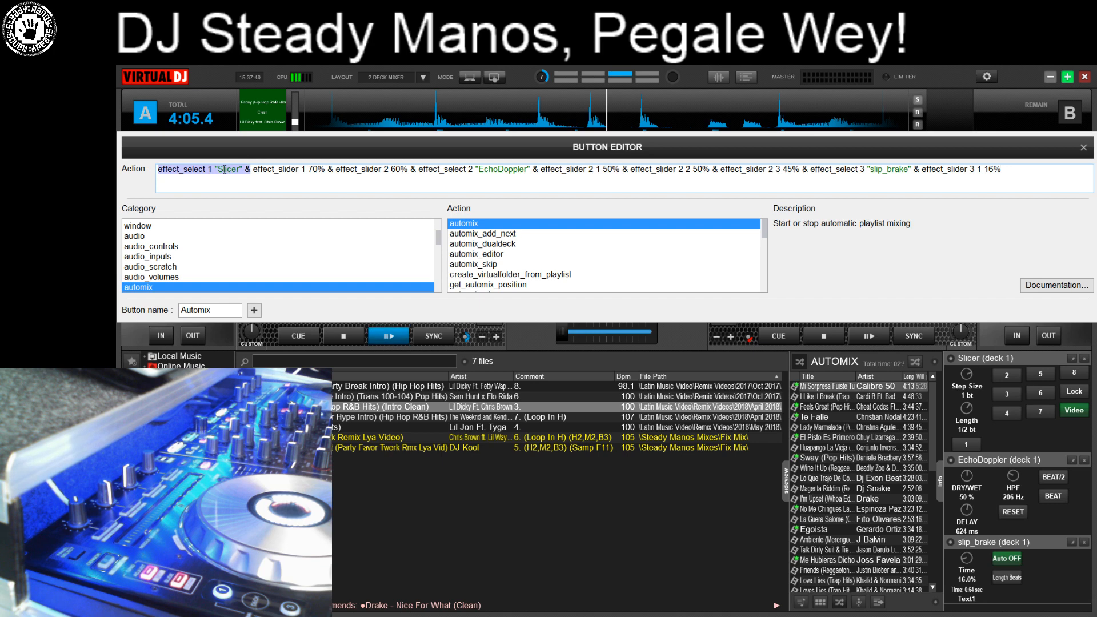
drag(251, 170, 321, 171)
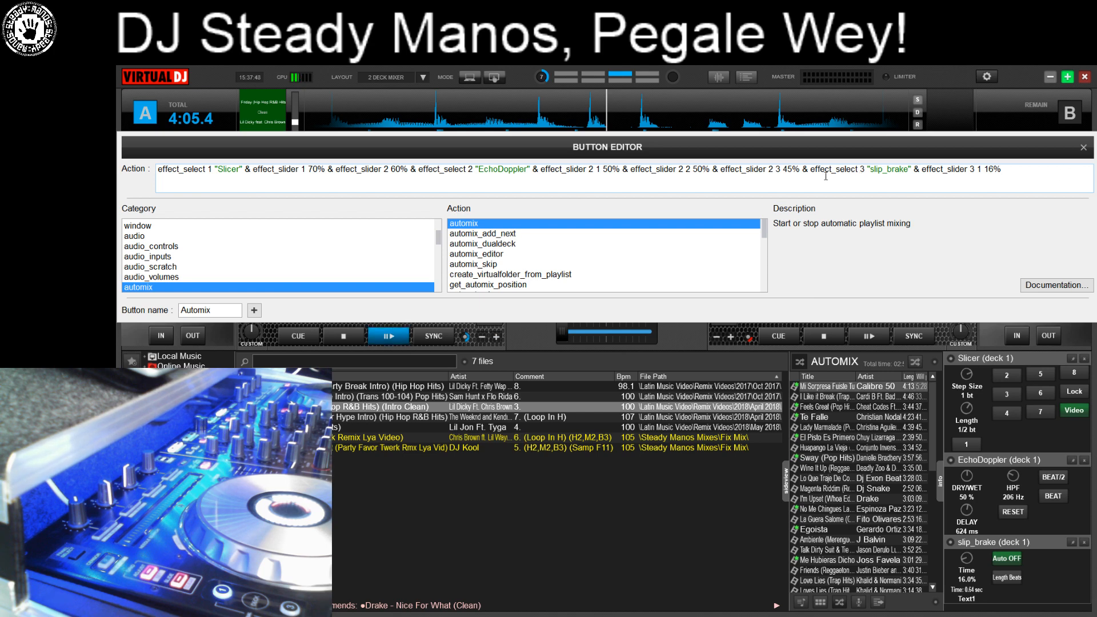
drag(751, 153, 748, 99)
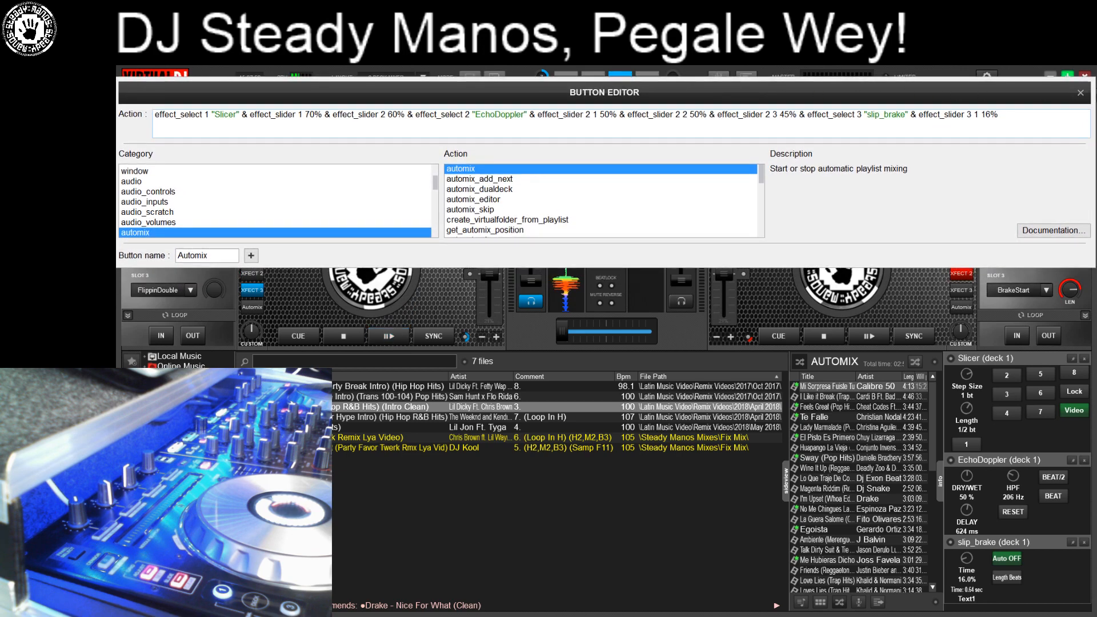
click(1080, 95)
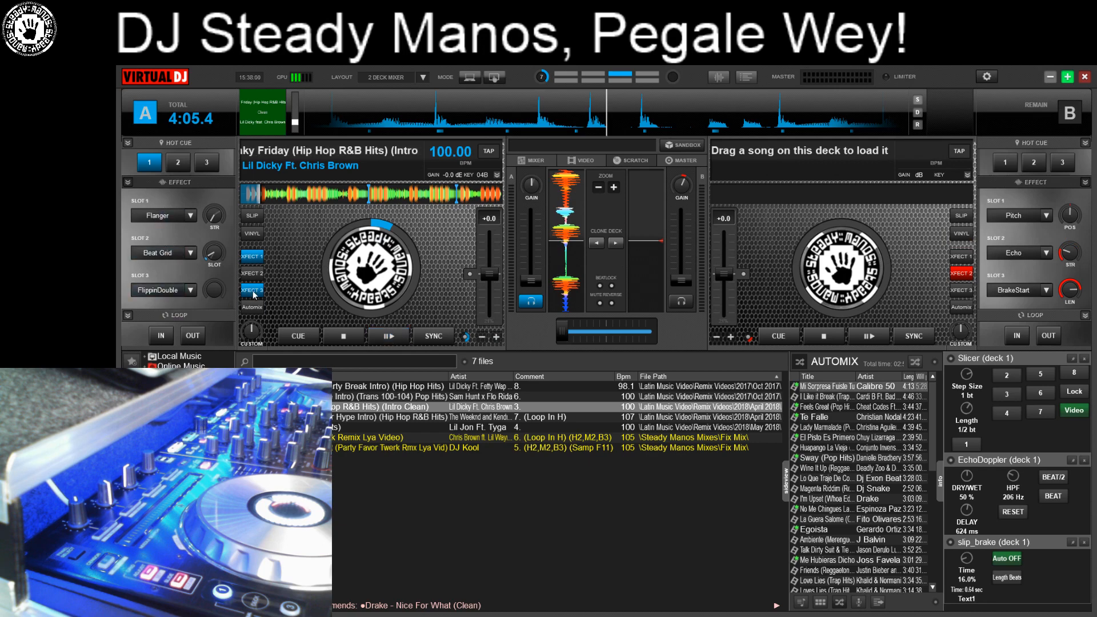
Rename deck A's custom button holding the effect script from Automix to "XFECT 4" and close its editor
right_click(254, 308)
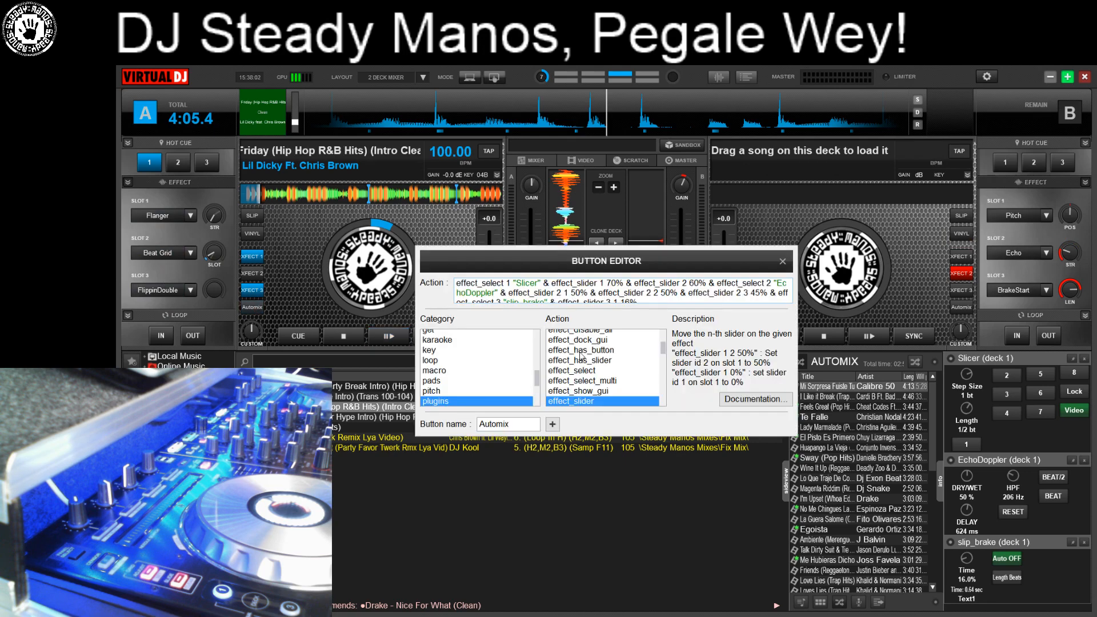
drag(413, 355, 118, 355)
drag(797, 361, 1095, 361)
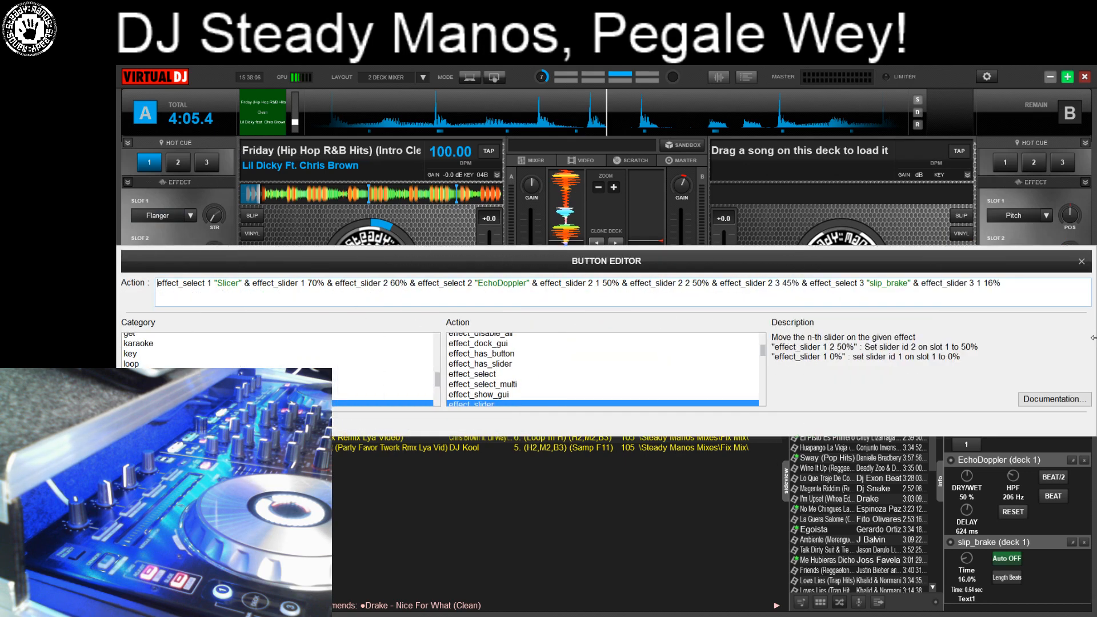
drag(735, 268, 752, 139)
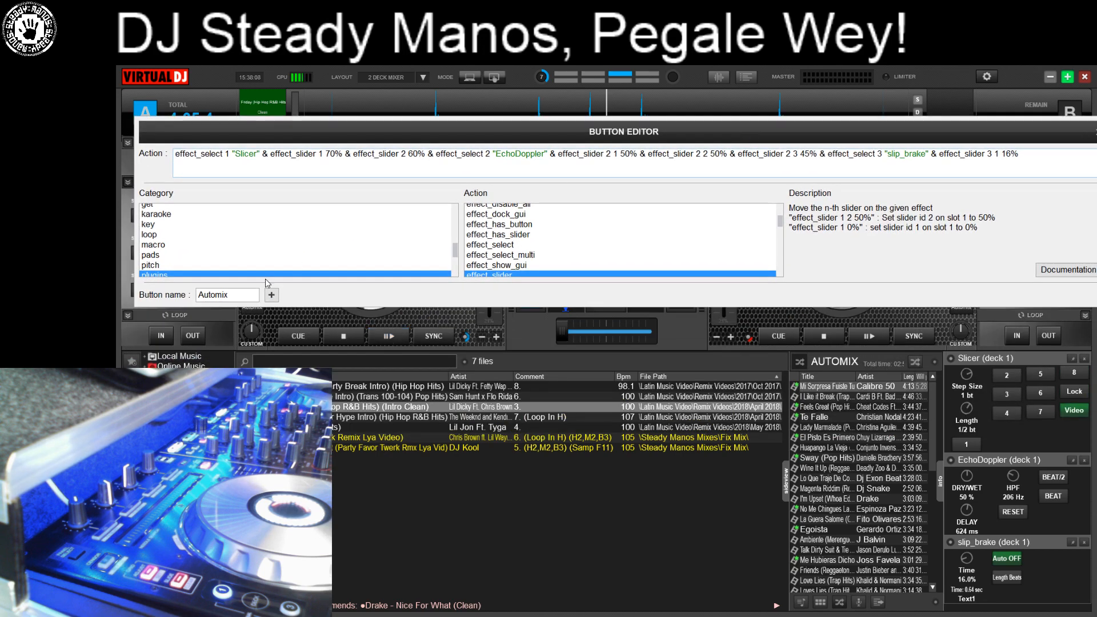
drag(367, 143, 380, 121)
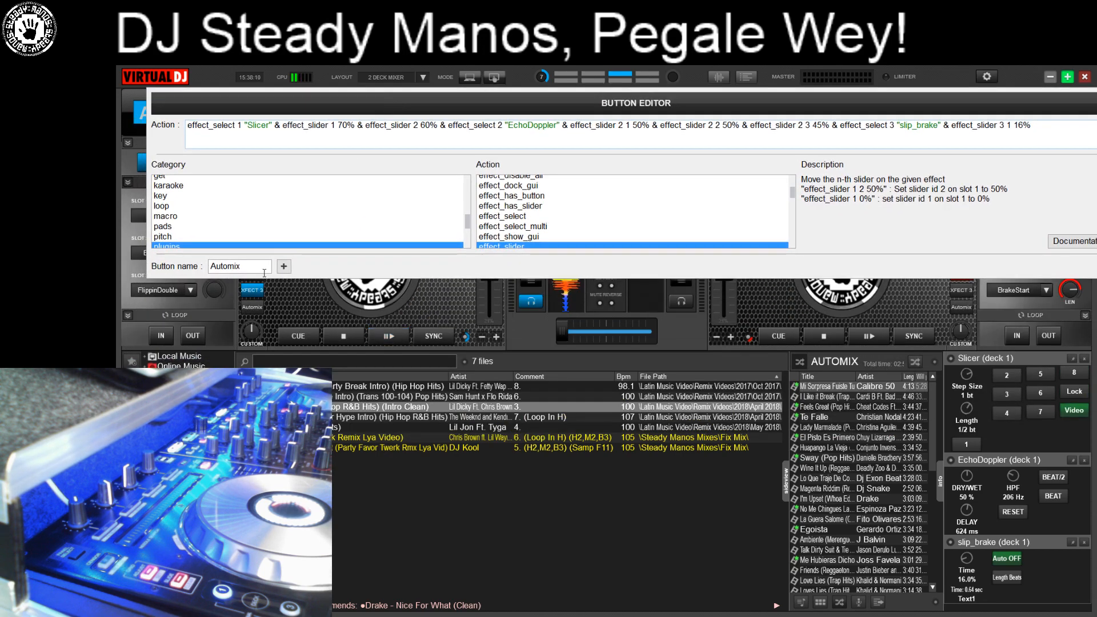
drag(257, 267, 142, 260)
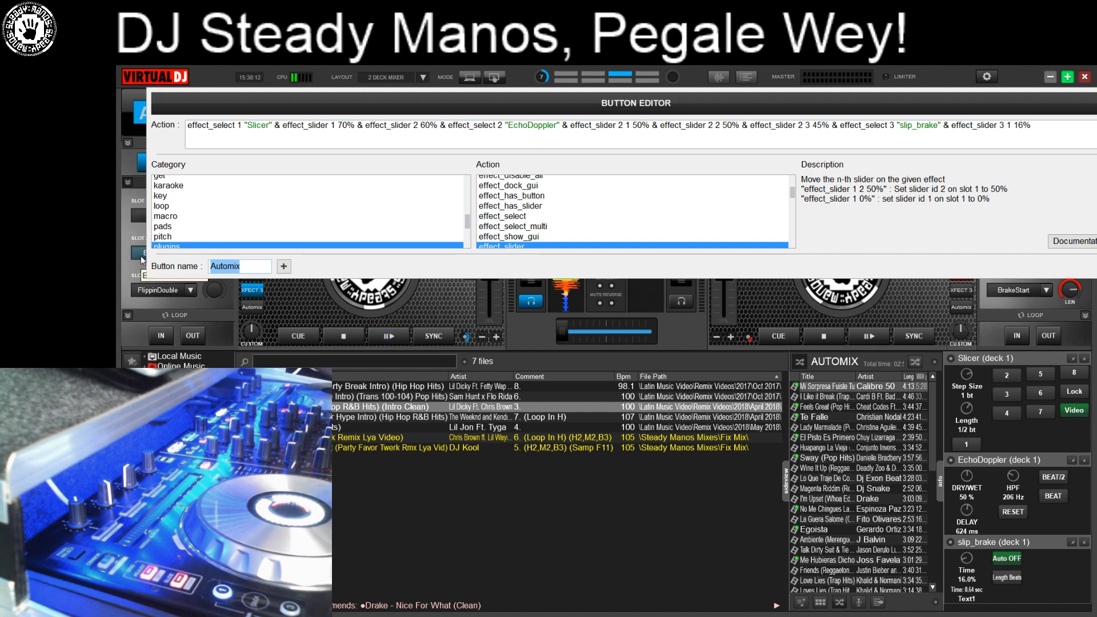
text(XFECT)
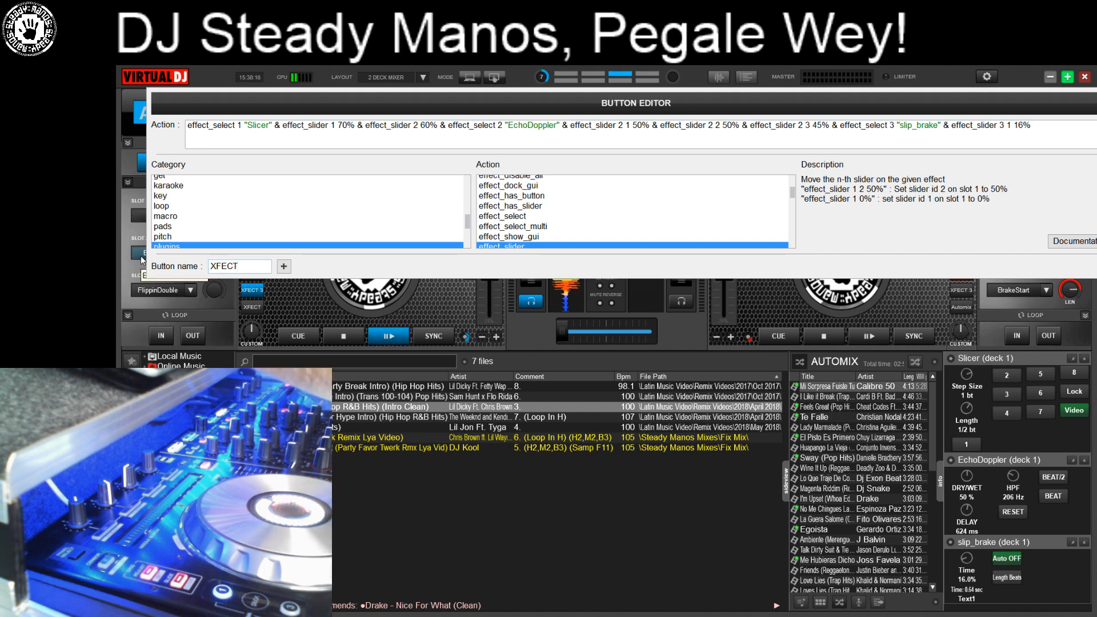
text( 4)
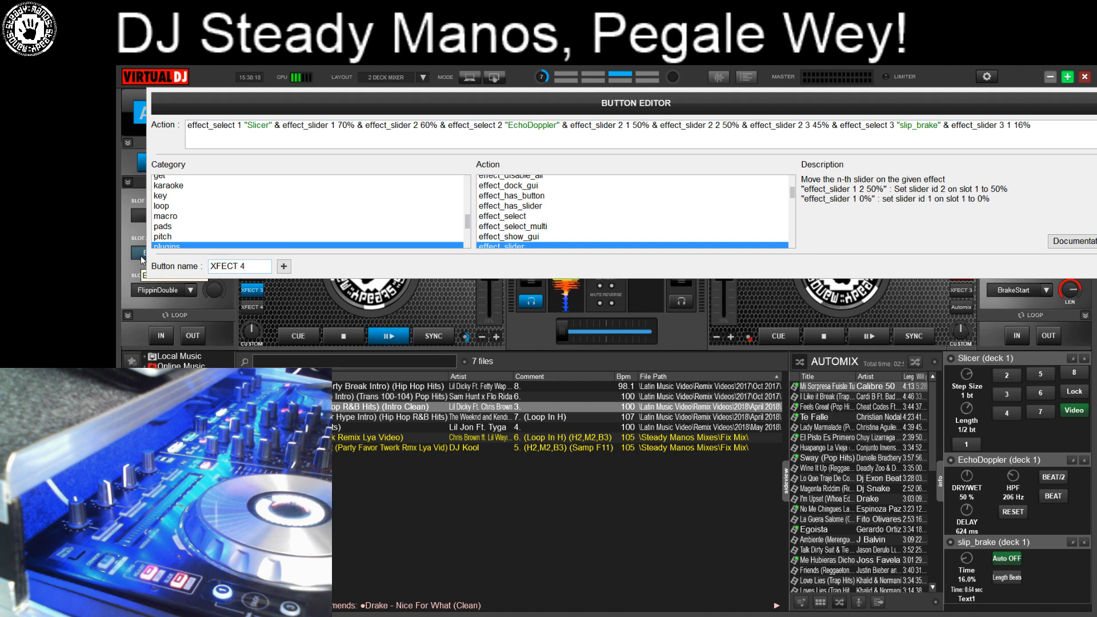
drag(1026, 101, 994, 116)
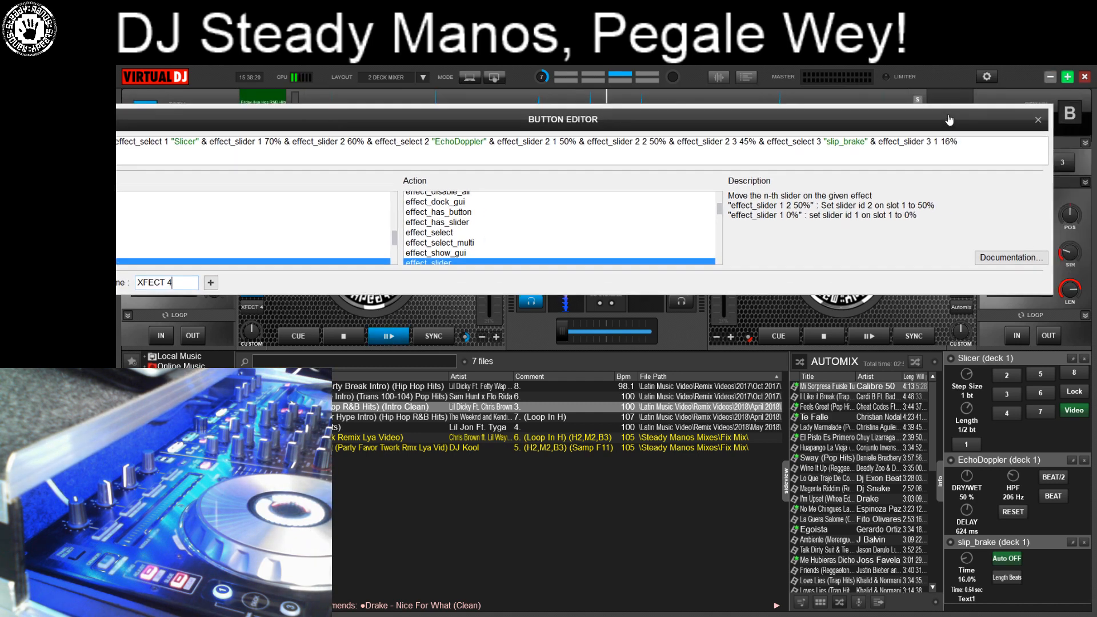
click(1043, 117)
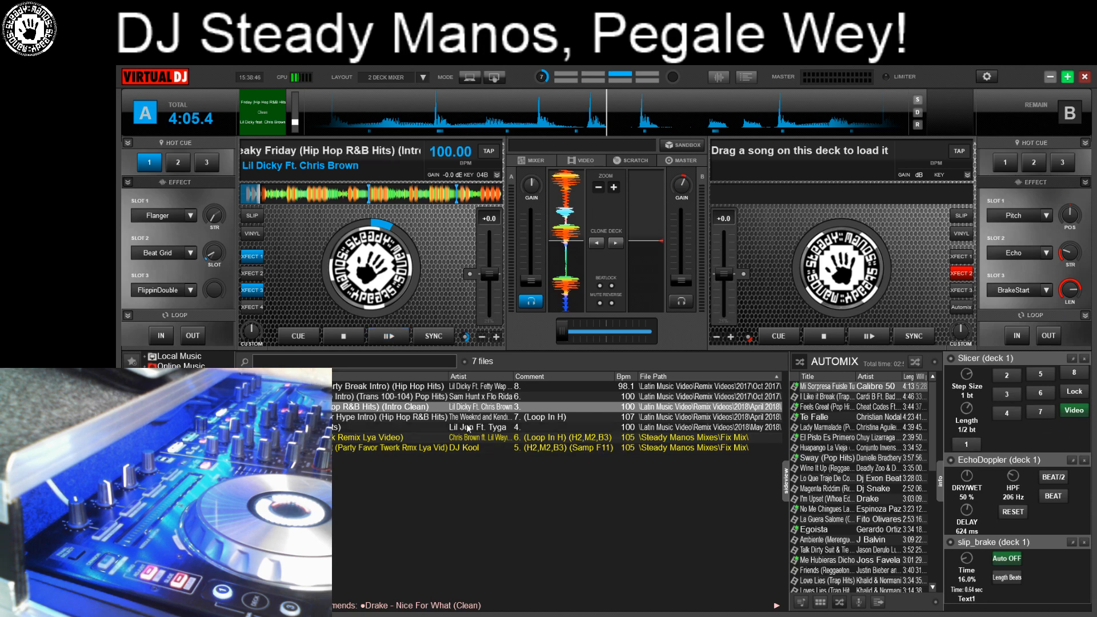
Minimize the open VirtualDJ and OBS Studio windows and launch the Snipping Tool
click(1050, 79)
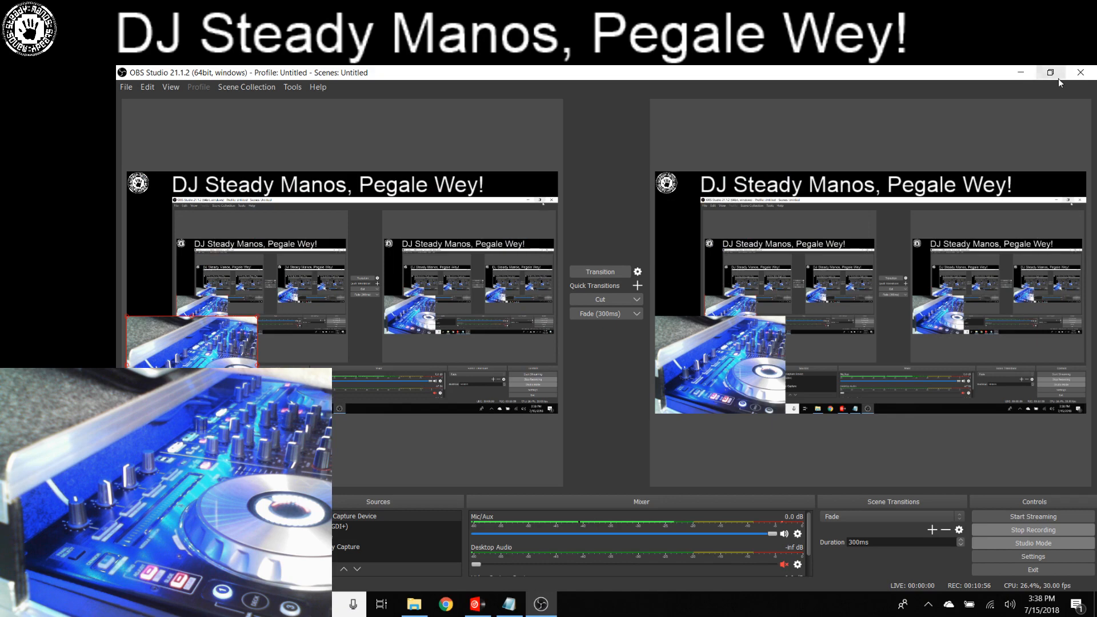
click(1021, 73)
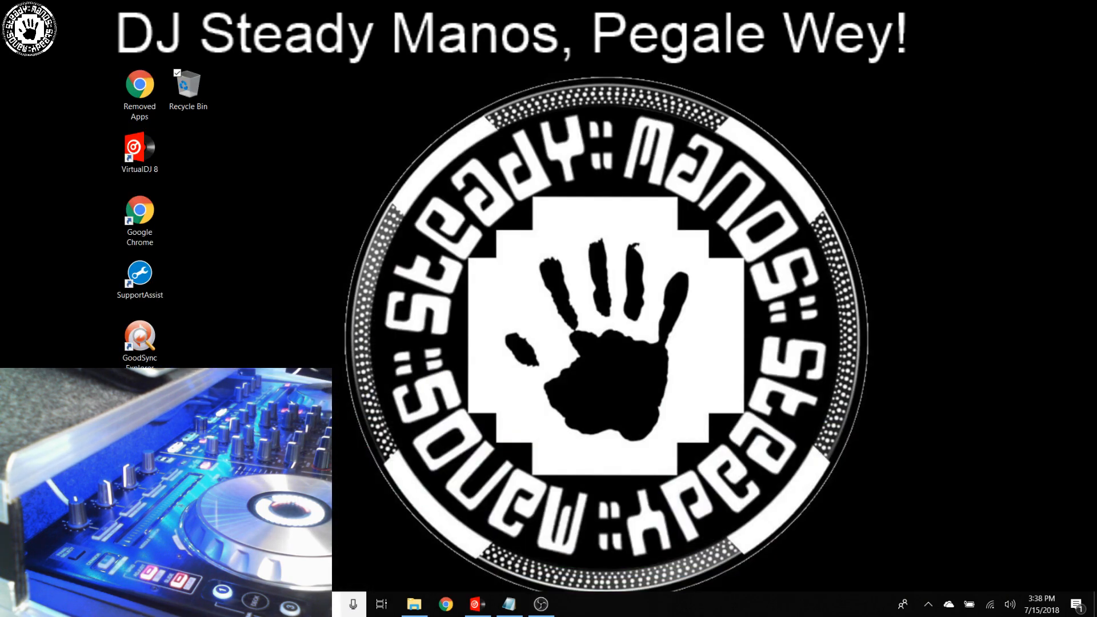
click(256, 604)
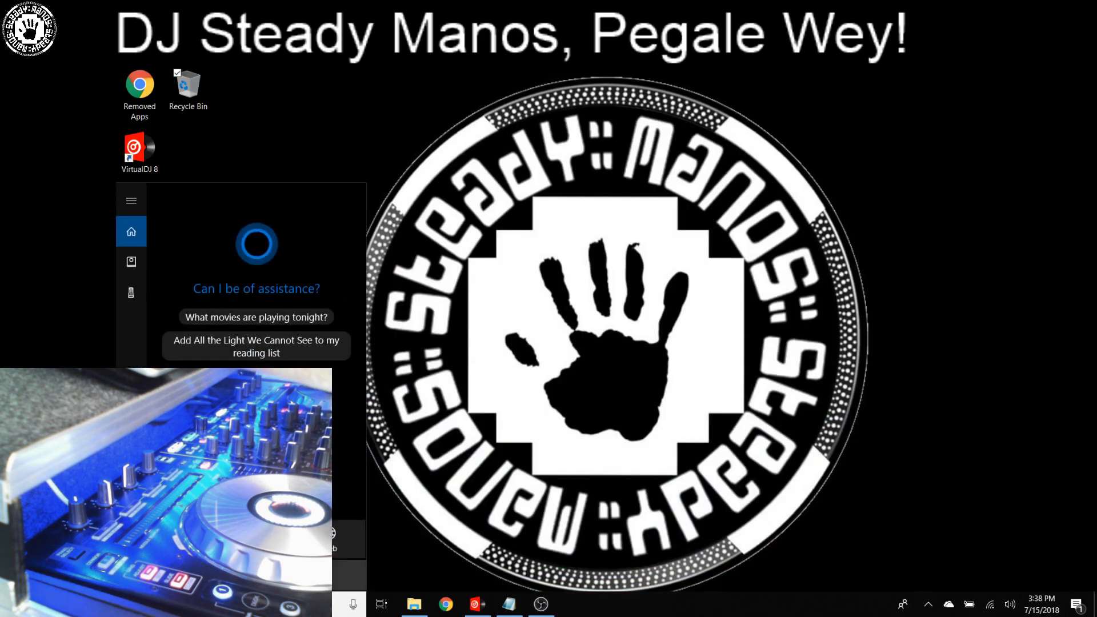
text(cn)
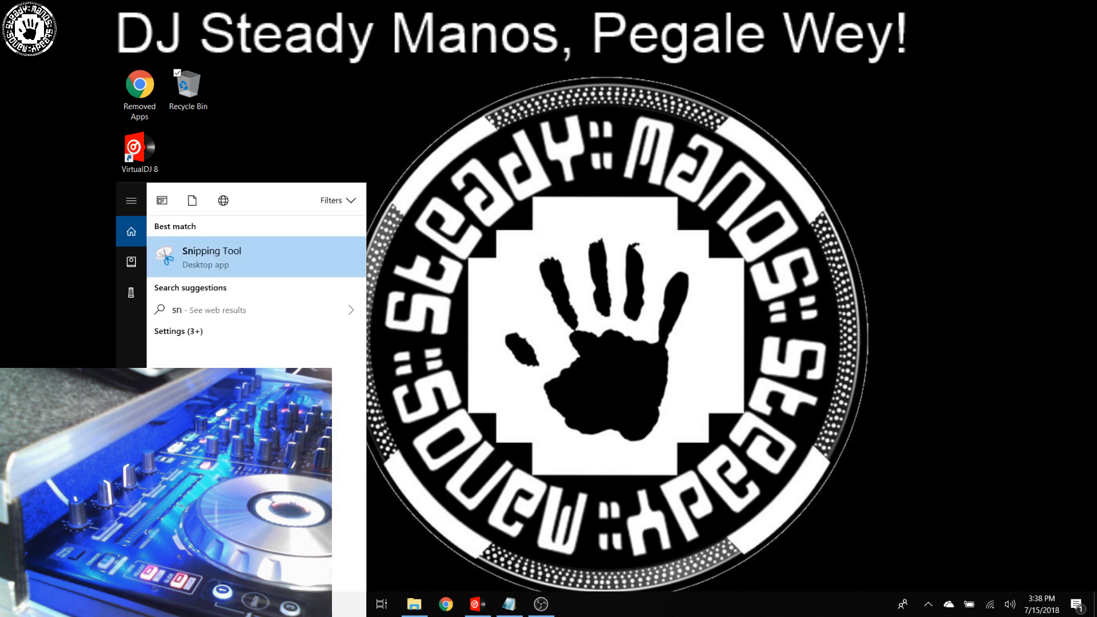
click(256, 262)
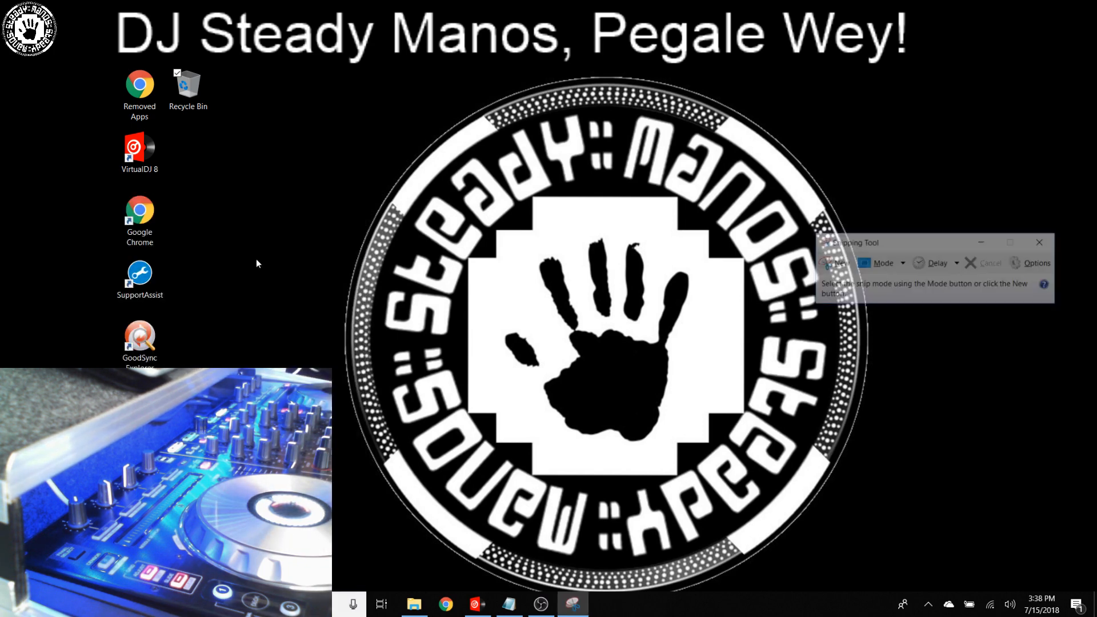
Return to VirtualDJ and capture a snip of the Slicer, EchoDoppler and slip_brake panels, placing it beside the live panels
key(alt+Tab)
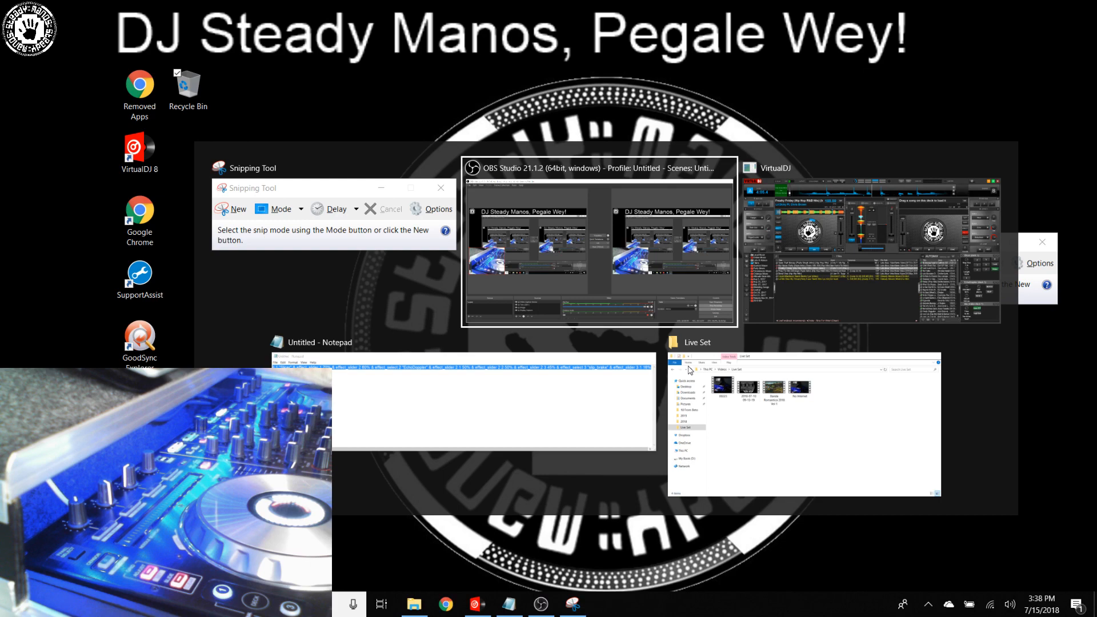
key(alt+Tab)
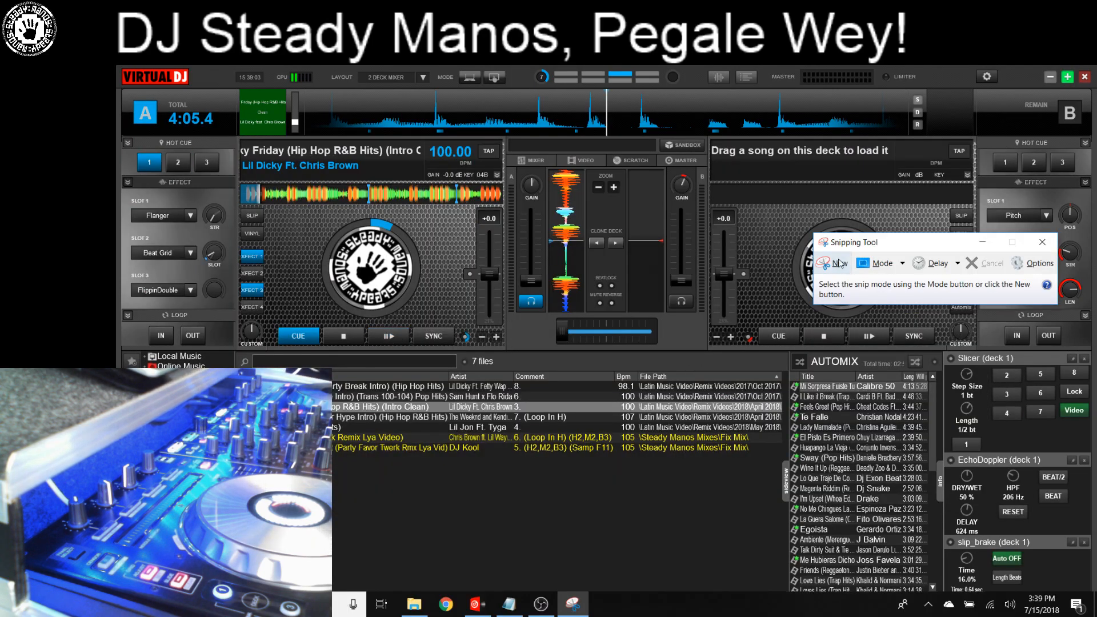
click(840, 263)
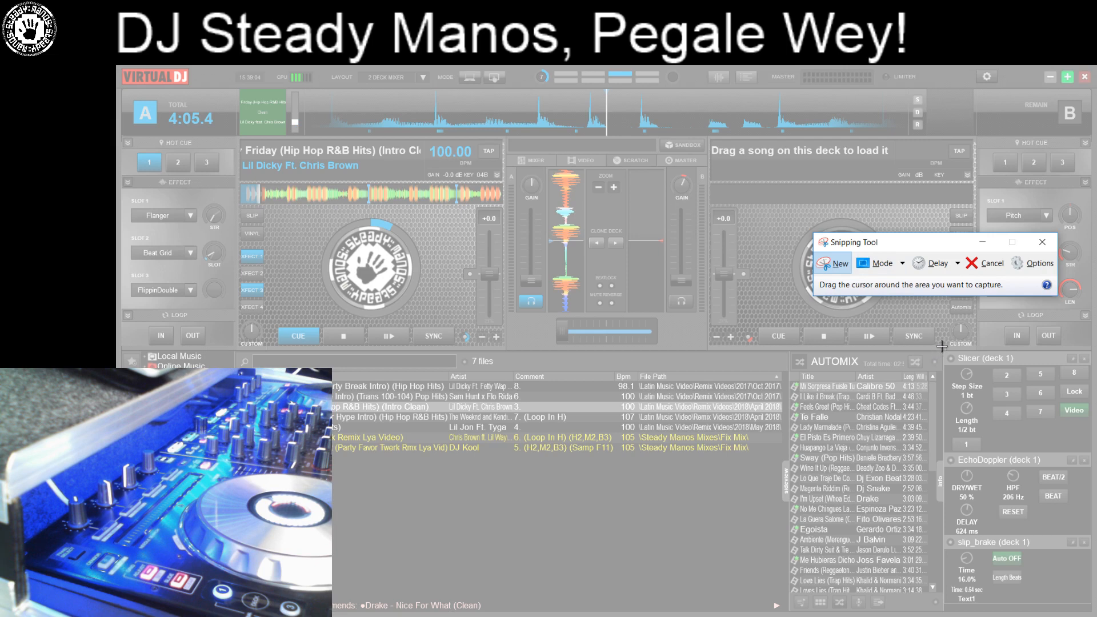
drag(941, 349, 1096, 613)
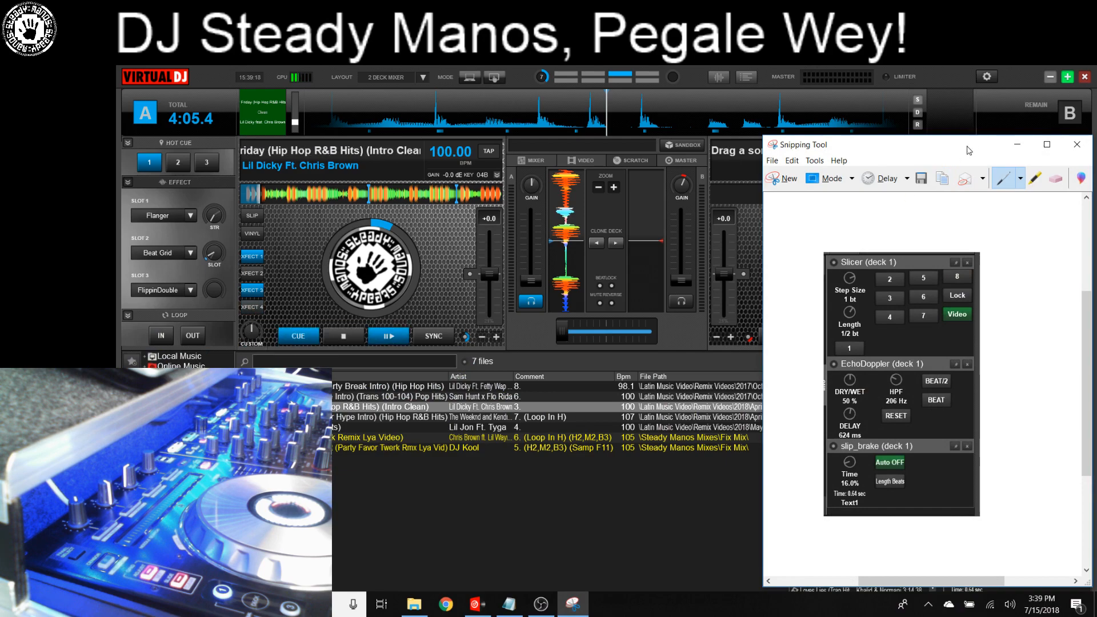
drag(969, 150, 796, 224)
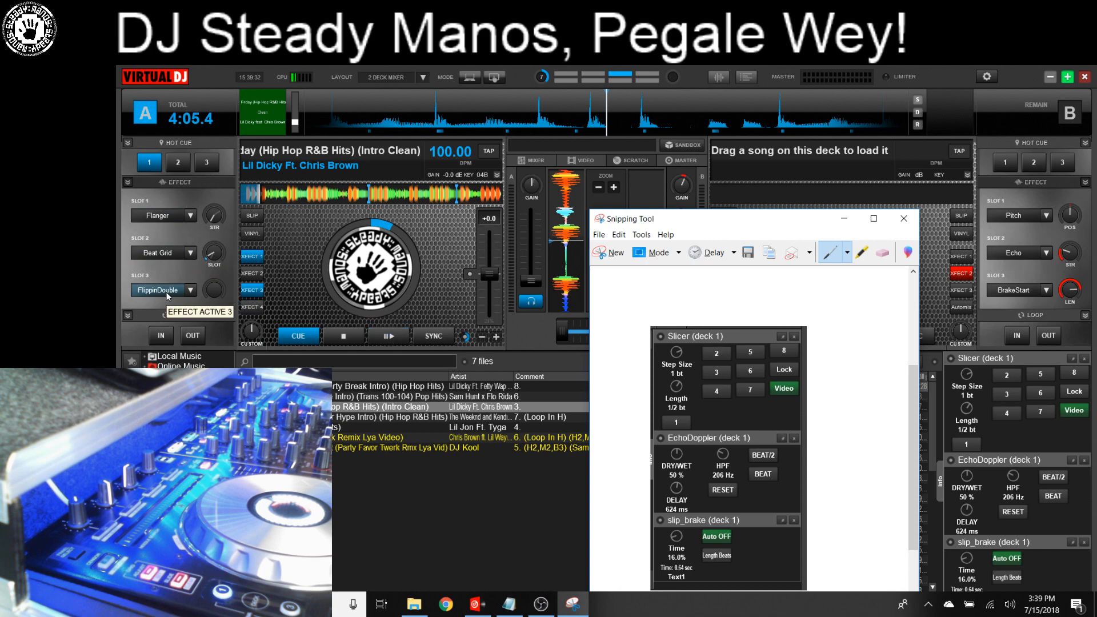
Run the XFECT 4 button on deck A and compare the live effect settings with the captured snip
click(255, 311)
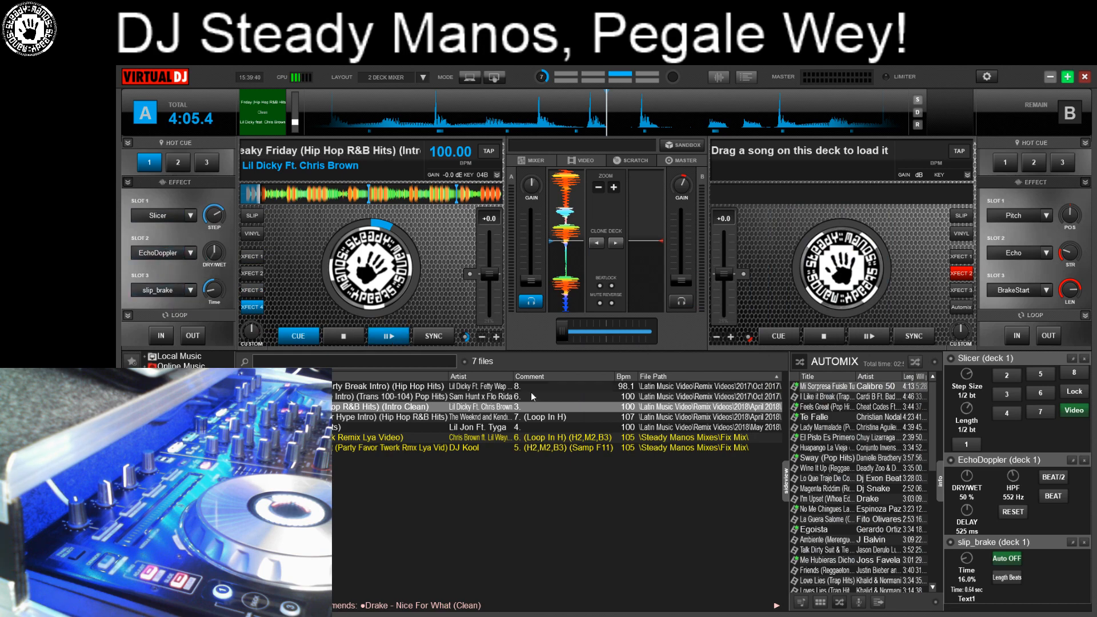
key(space)
key(alt+Tab)
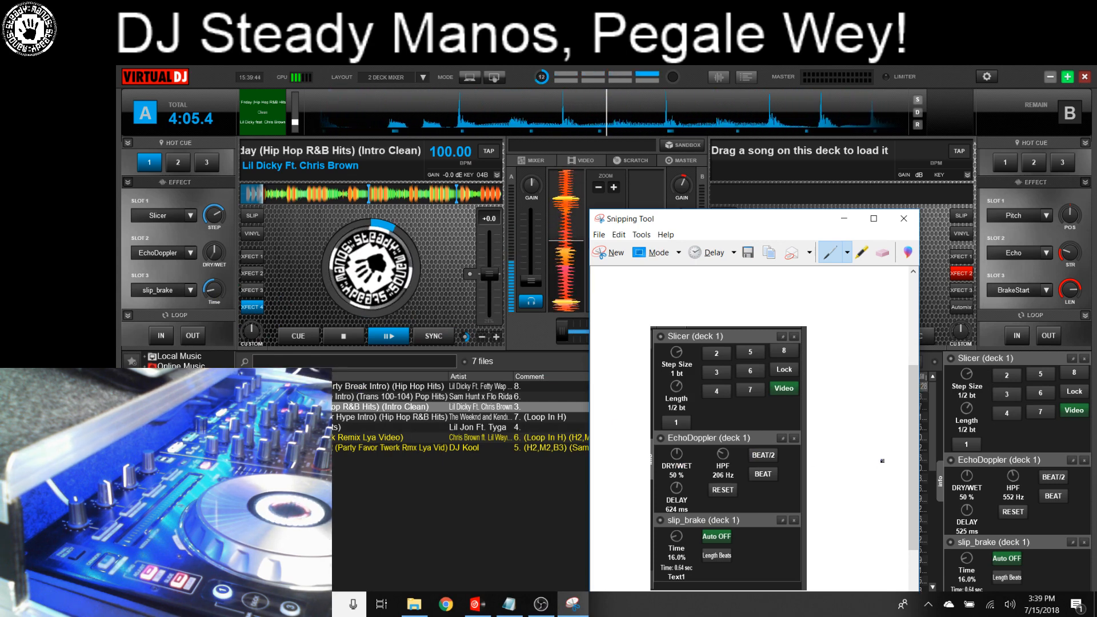
key(space)
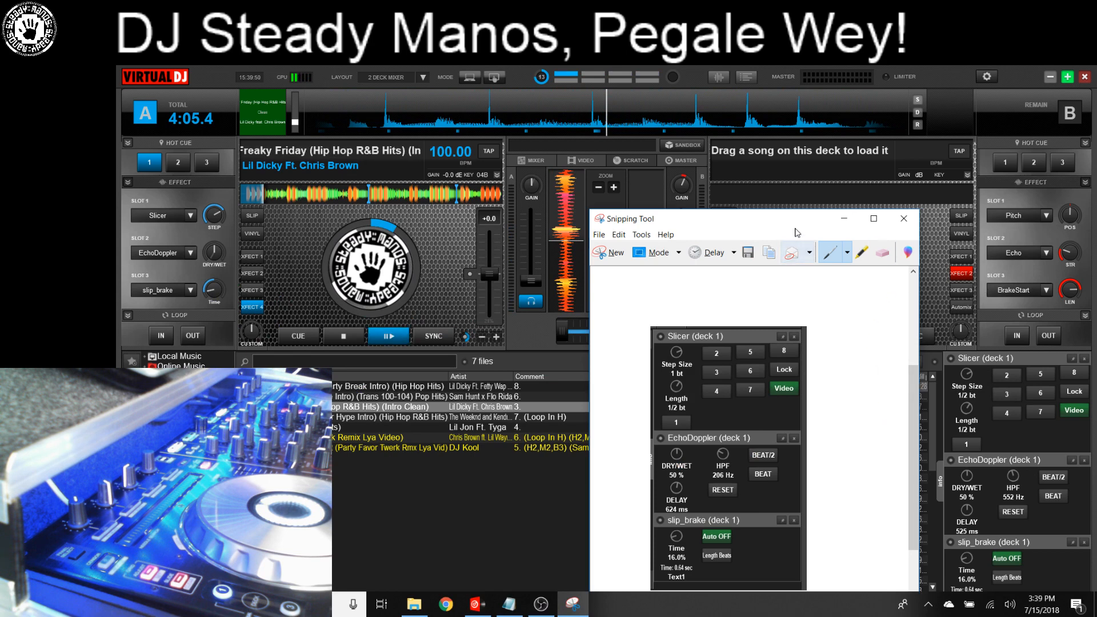
drag(794, 227, 817, 259)
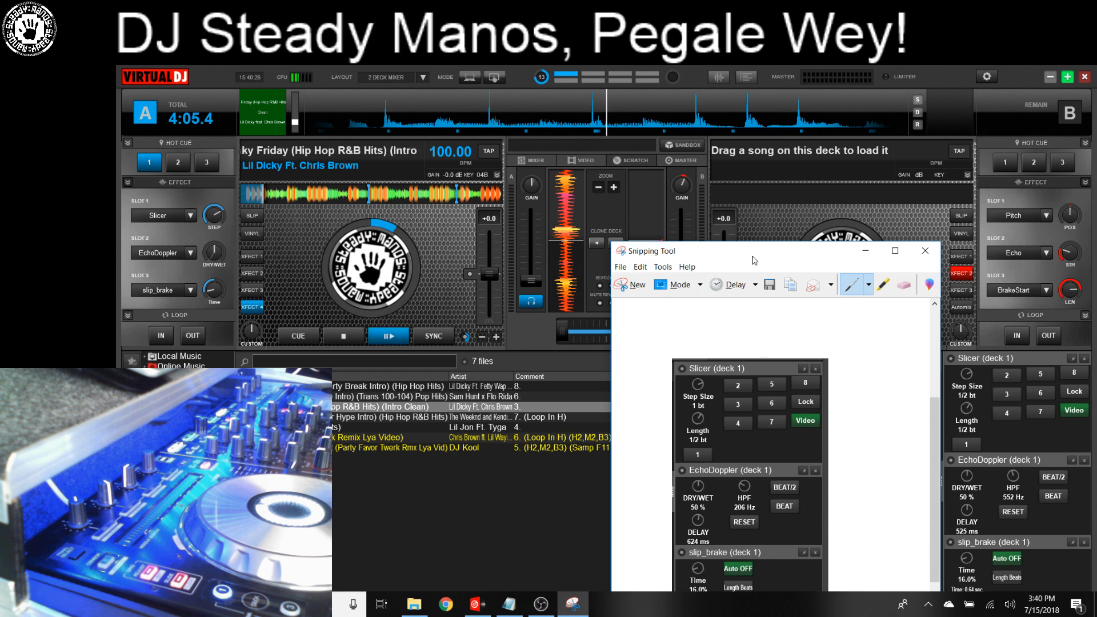
drag(752, 257, 755, 255)
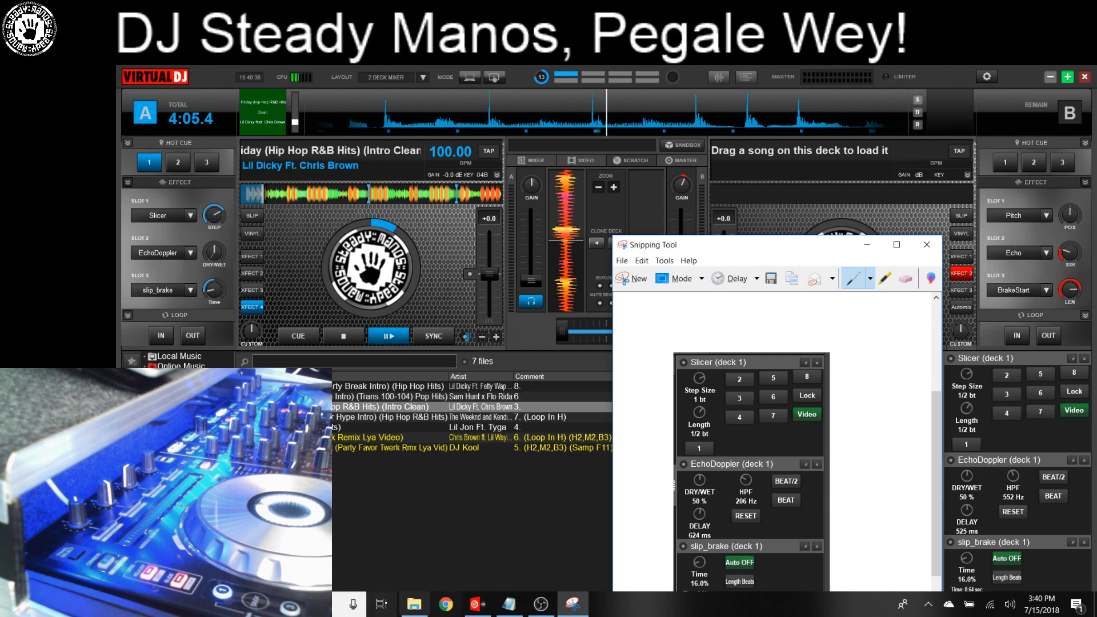
Open the XFECT 4 button's editor on deck A, widen it to show the whole script, and place it above the captured snip
right_click(252, 307)
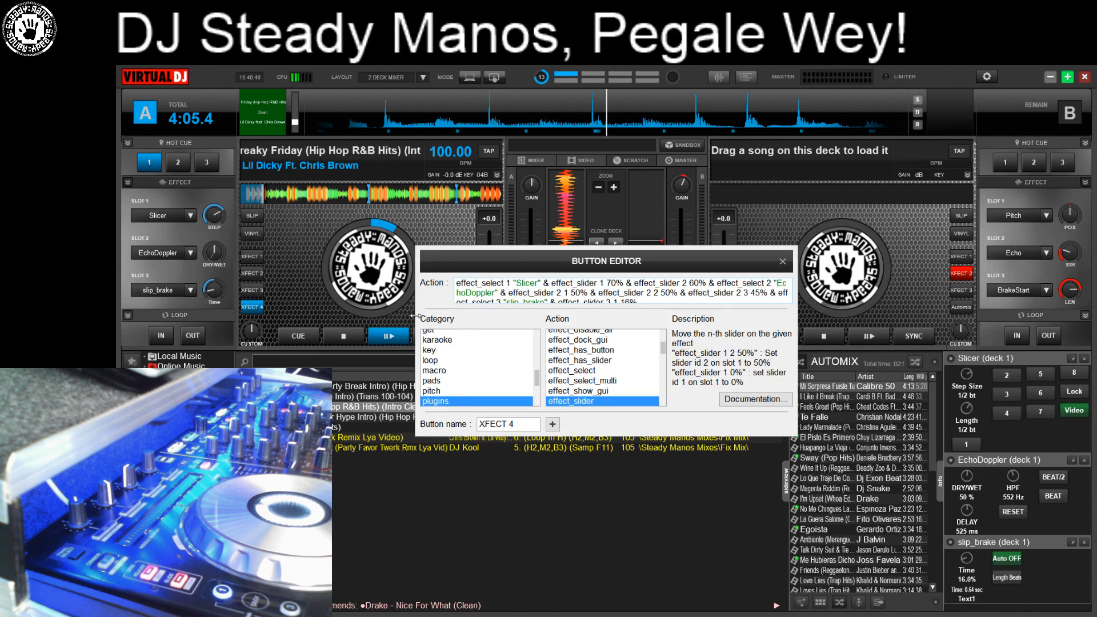
drag(416, 308, 121, 309)
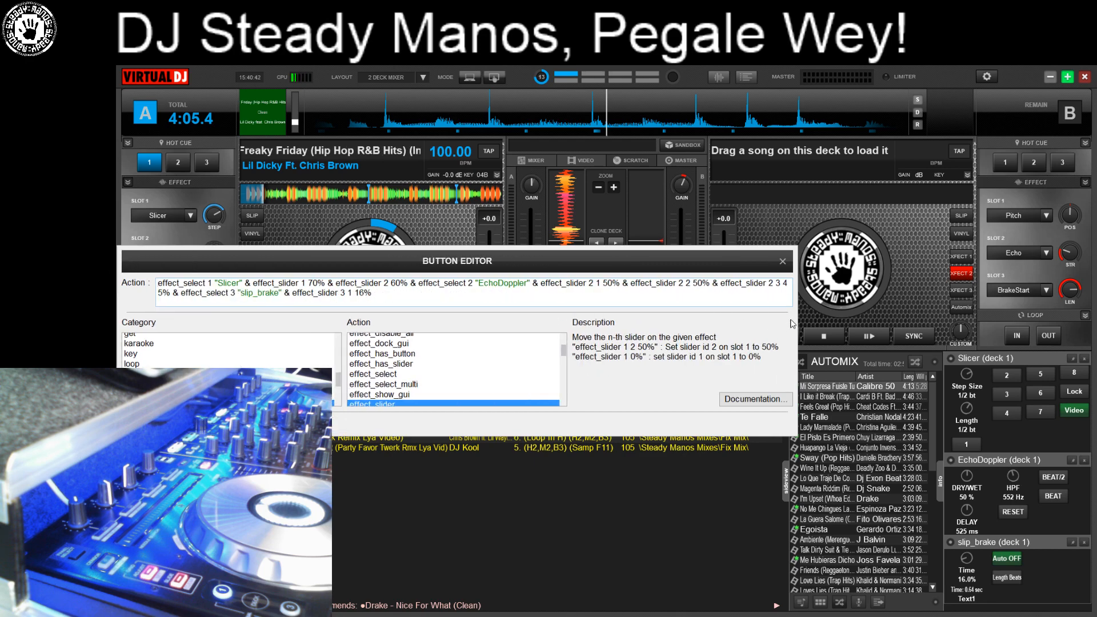
drag(795, 317, 1092, 315)
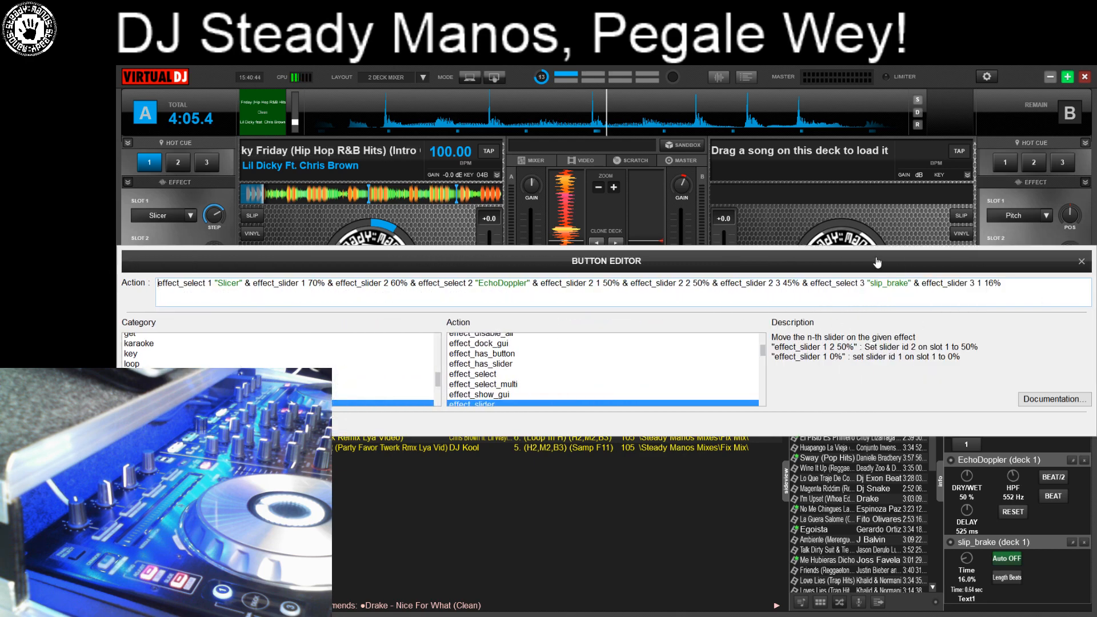
drag(883, 262, 889, 160)
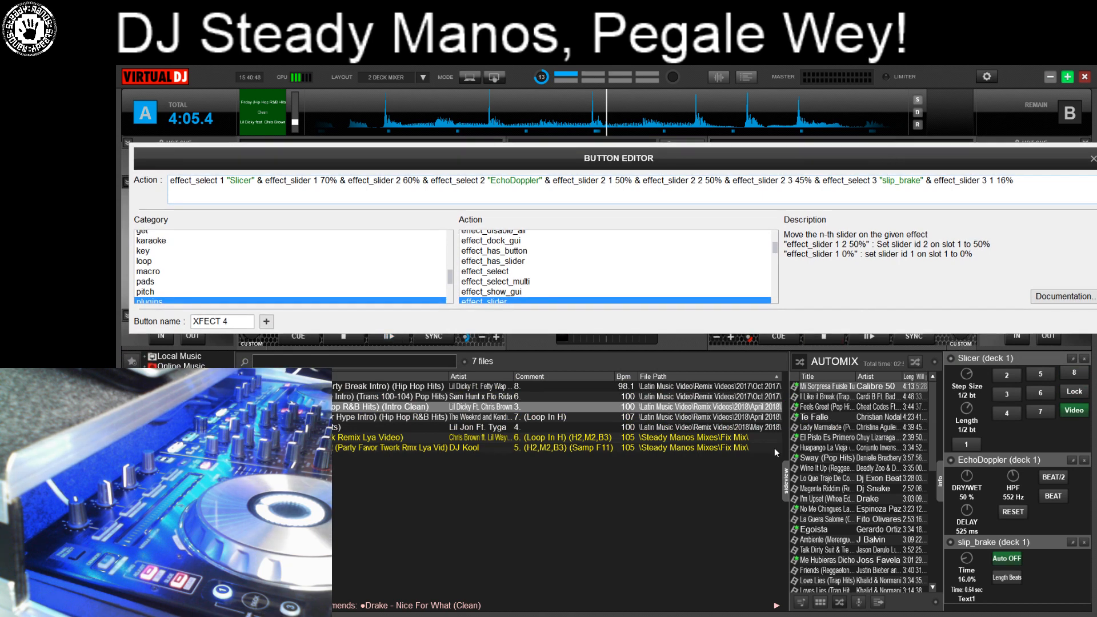
key(alt+Tab)
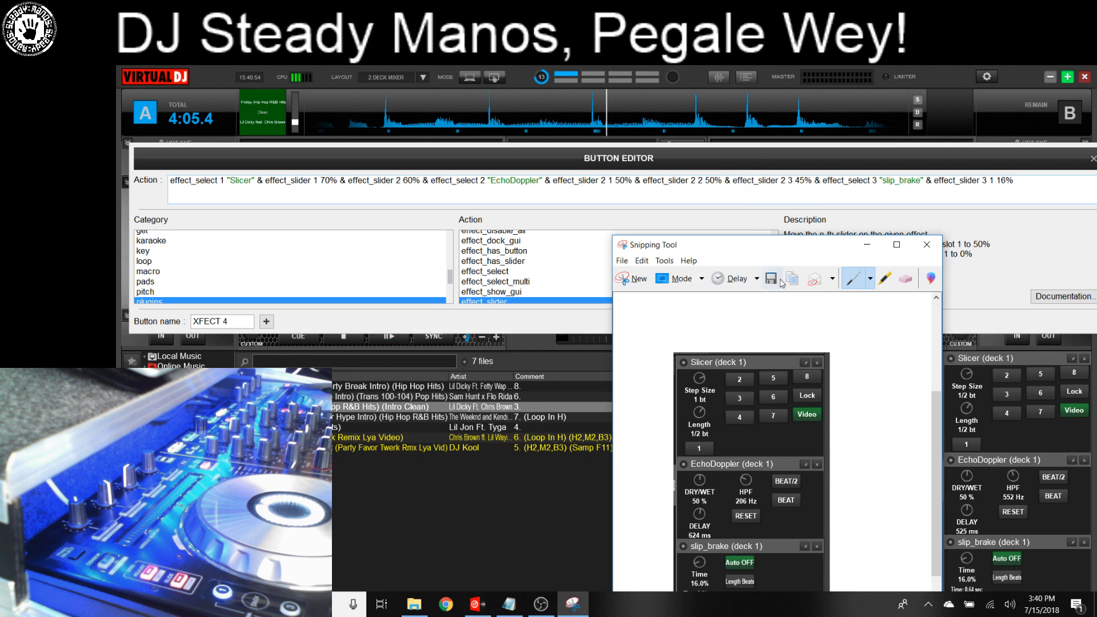
drag(776, 235, 766, 357)
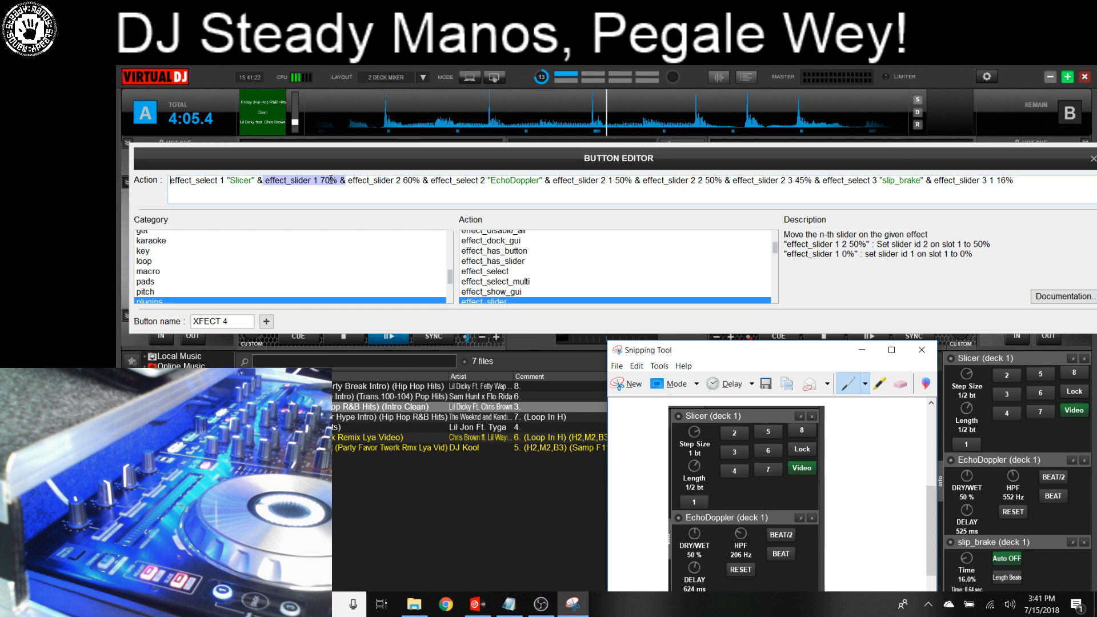
Set Slicer's first slider to 80% in the XFECT 4 script and run the button on deck A
click(331, 180)
double_click(329, 178)
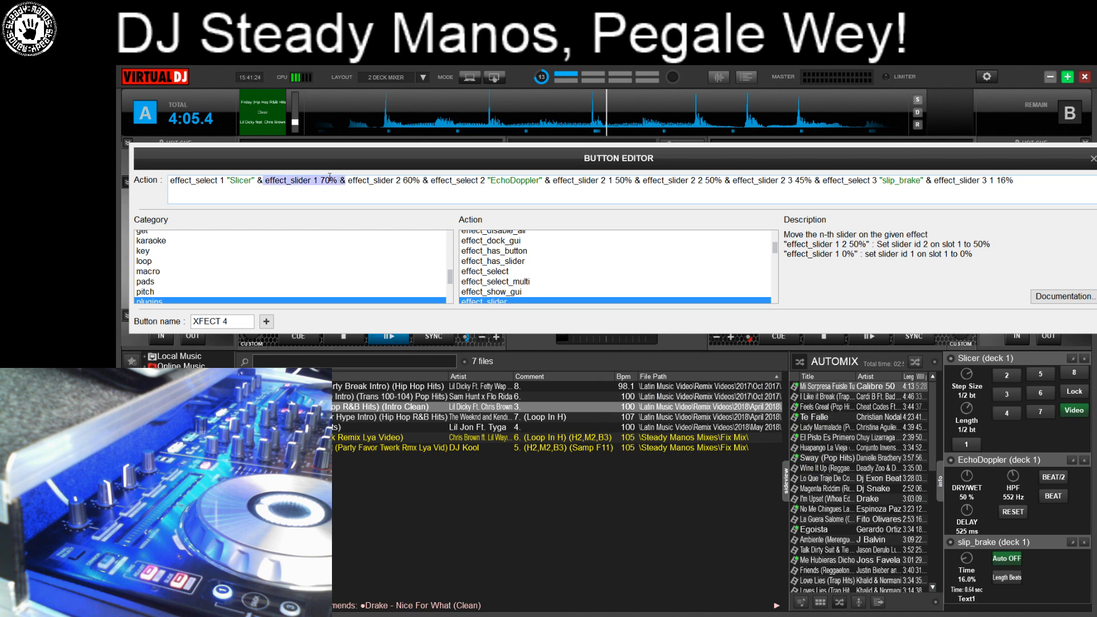
double_click(380, 181)
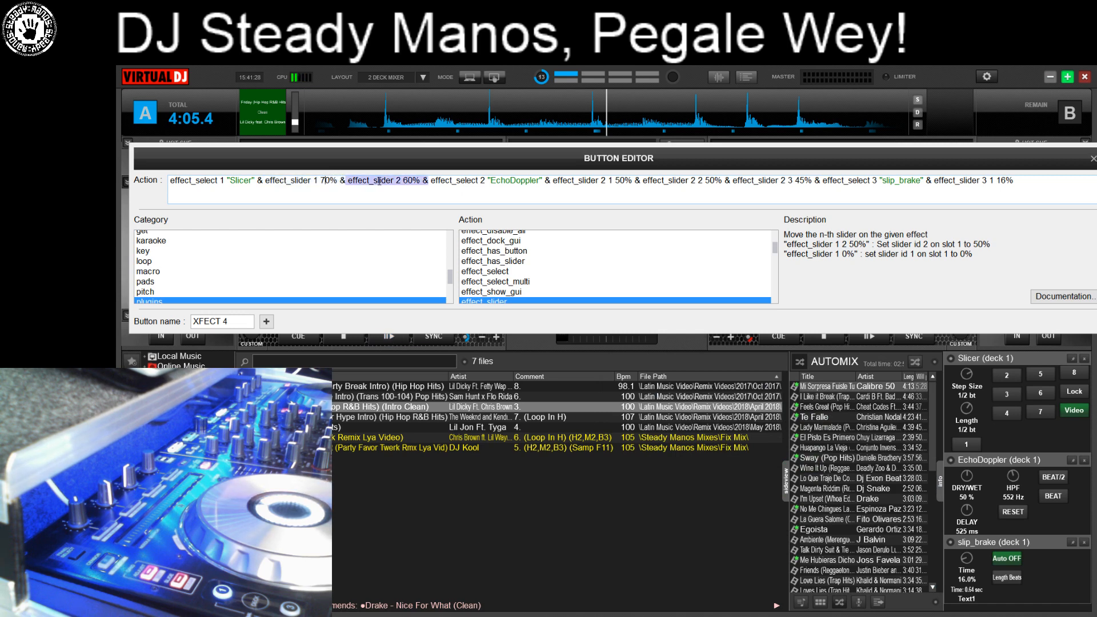
key(BackSpace)
key(BackSpace)
text(80)
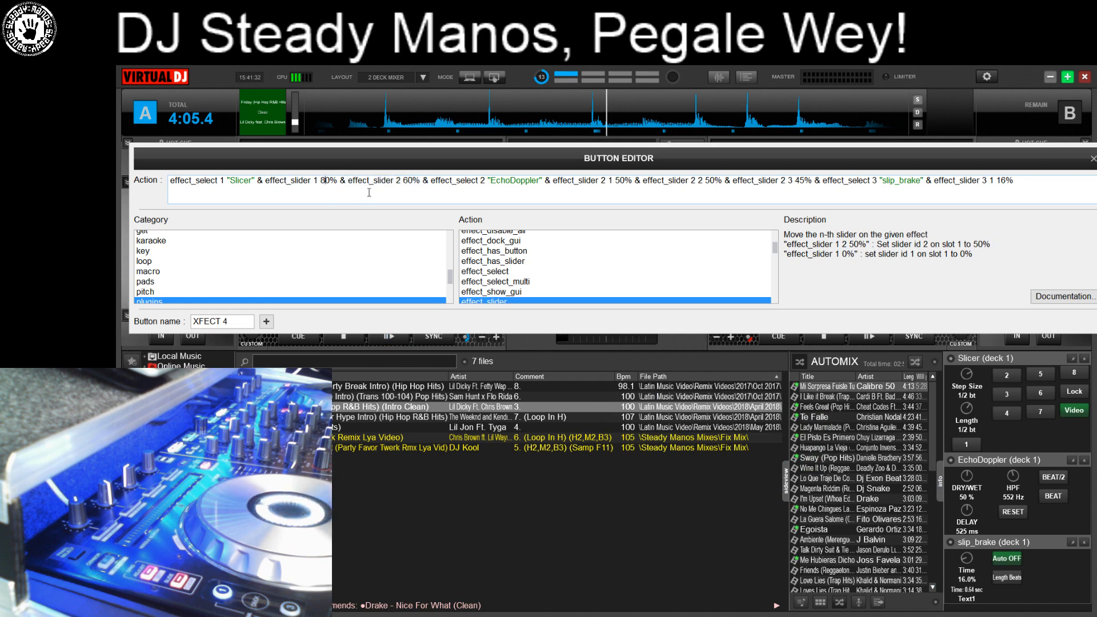
drag(441, 330, 434, 292)
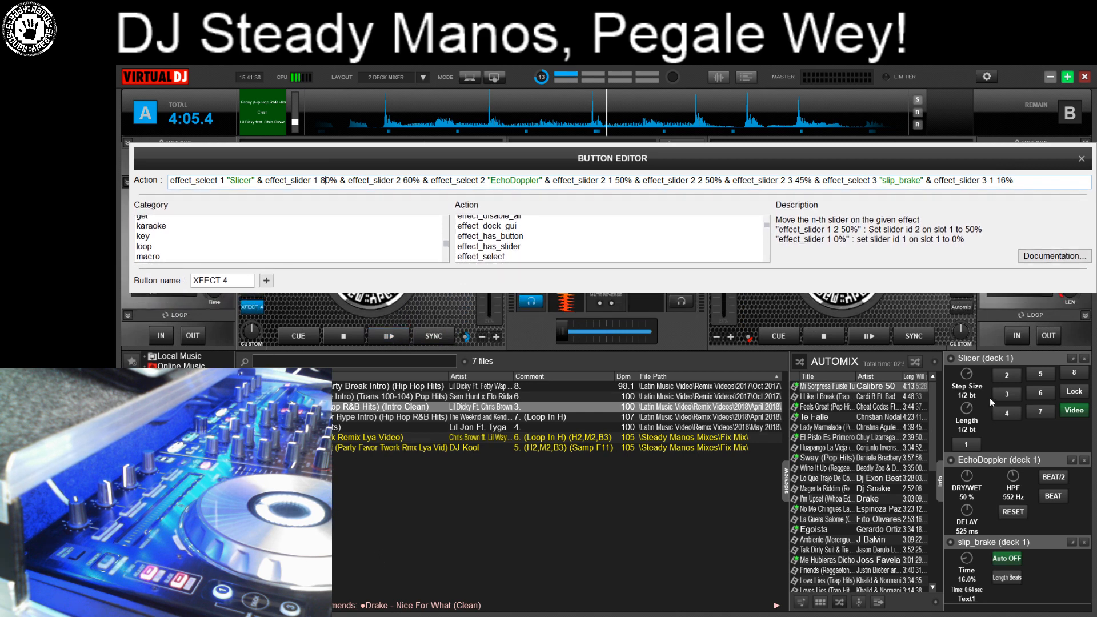
click(255, 309)
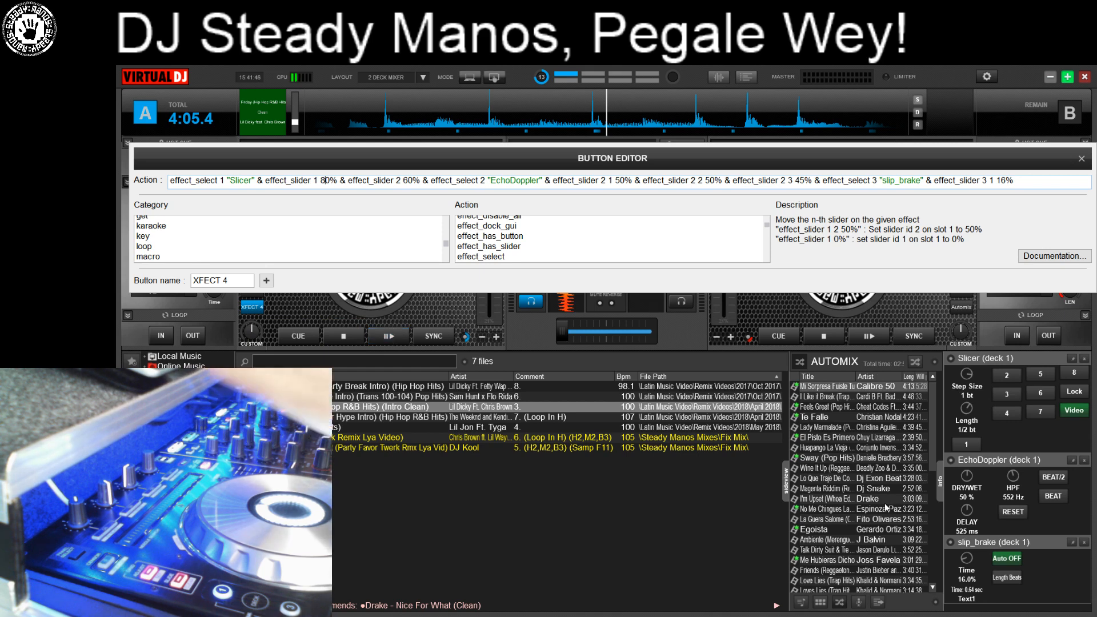
Compare the live Slicer and EchoDoppler settings with the captured snip and locate the EchoDoppler part of the script
key(alt+Tab)
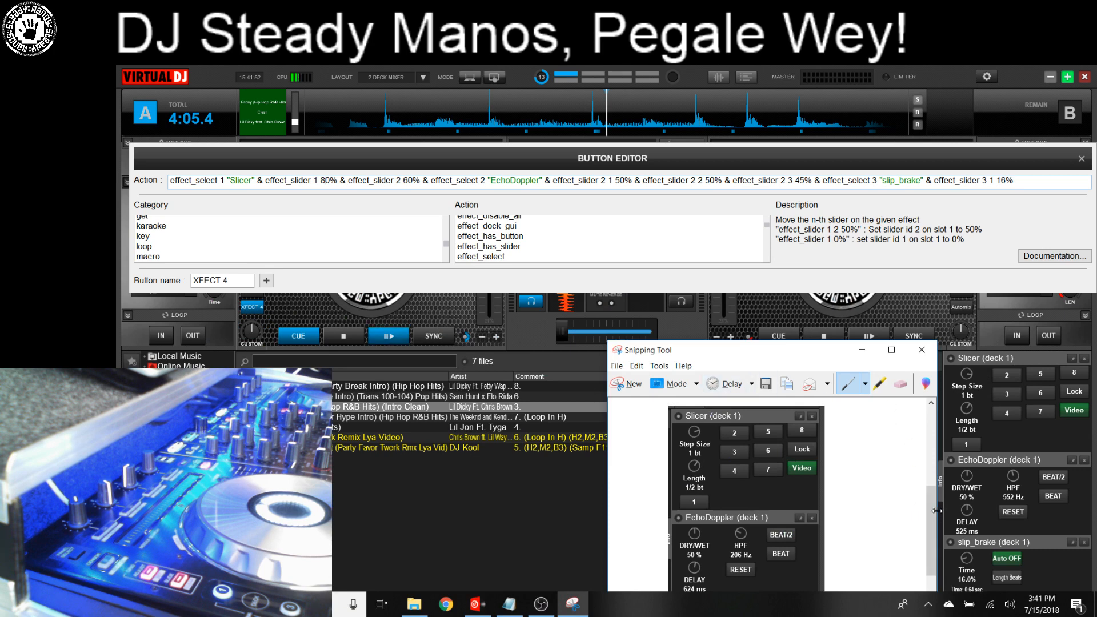
drag(935, 516, 934, 534)
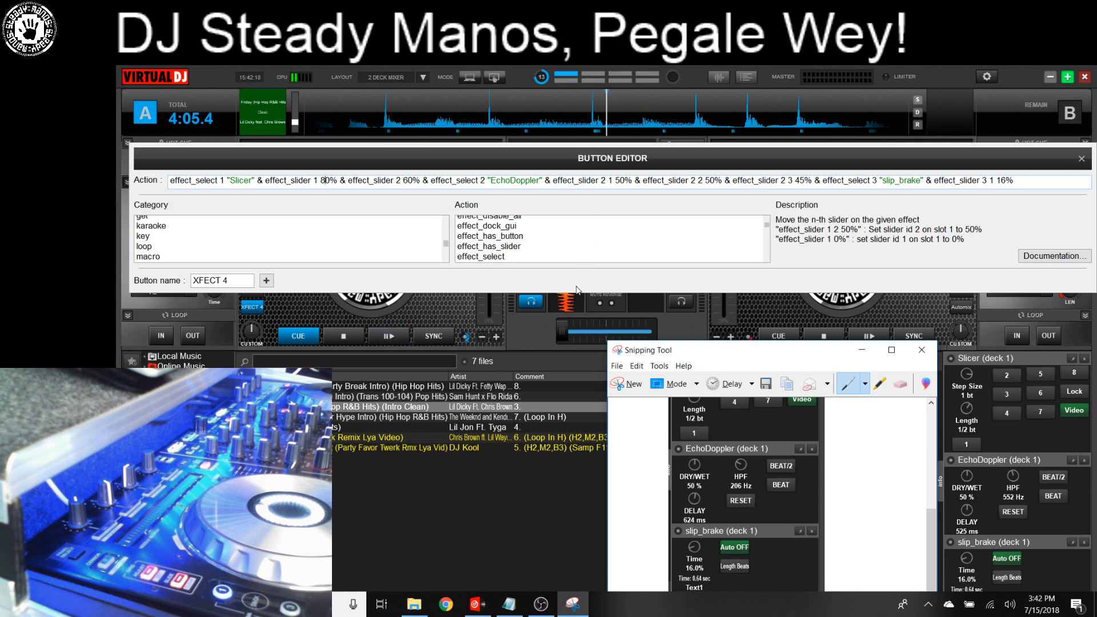
drag(574, 294, 569, 314)
drag(430, 181, 550, 181)
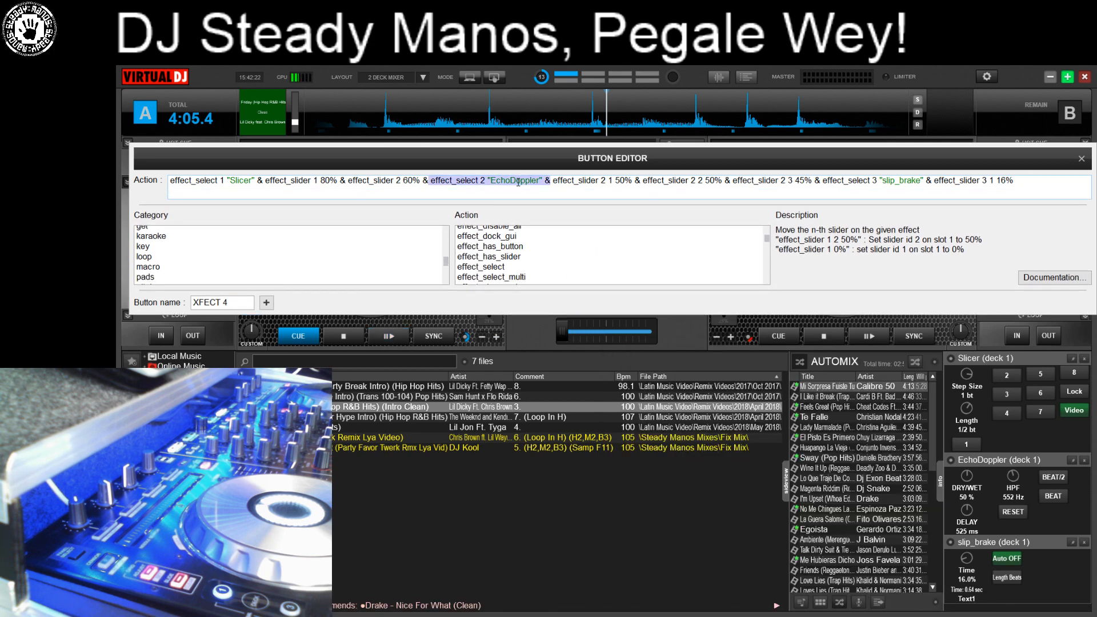
click(518, 182)
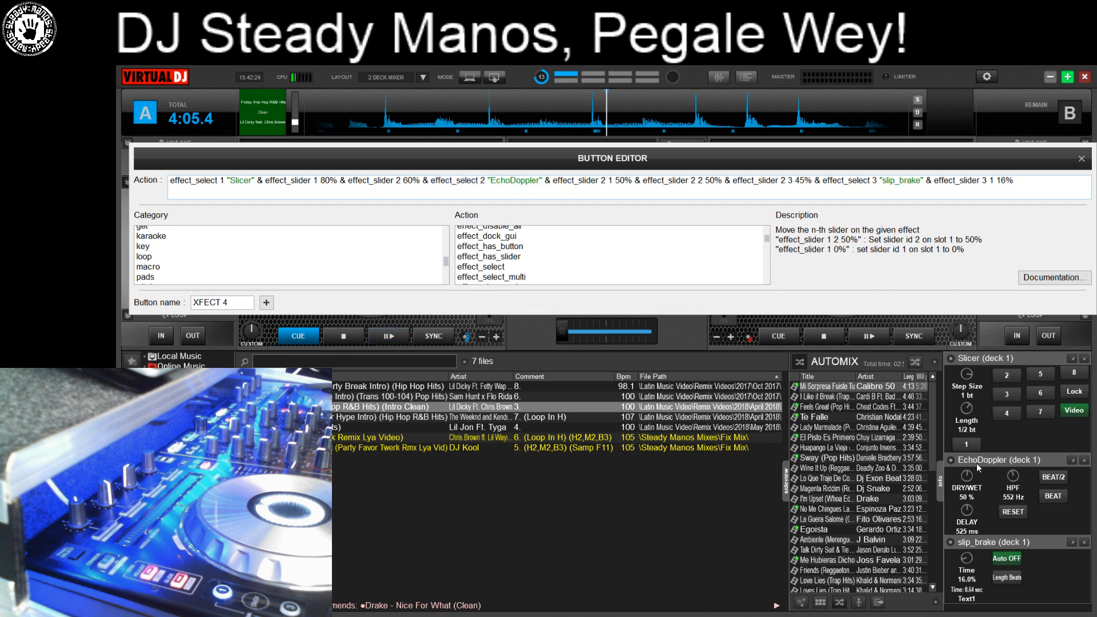
mouse_move(1014, 478)
Set EchoDoppler's third slider to 40% in the script and move the editor clear of the XFECT 4 button to run it
drag(551, 181, 821, 181)
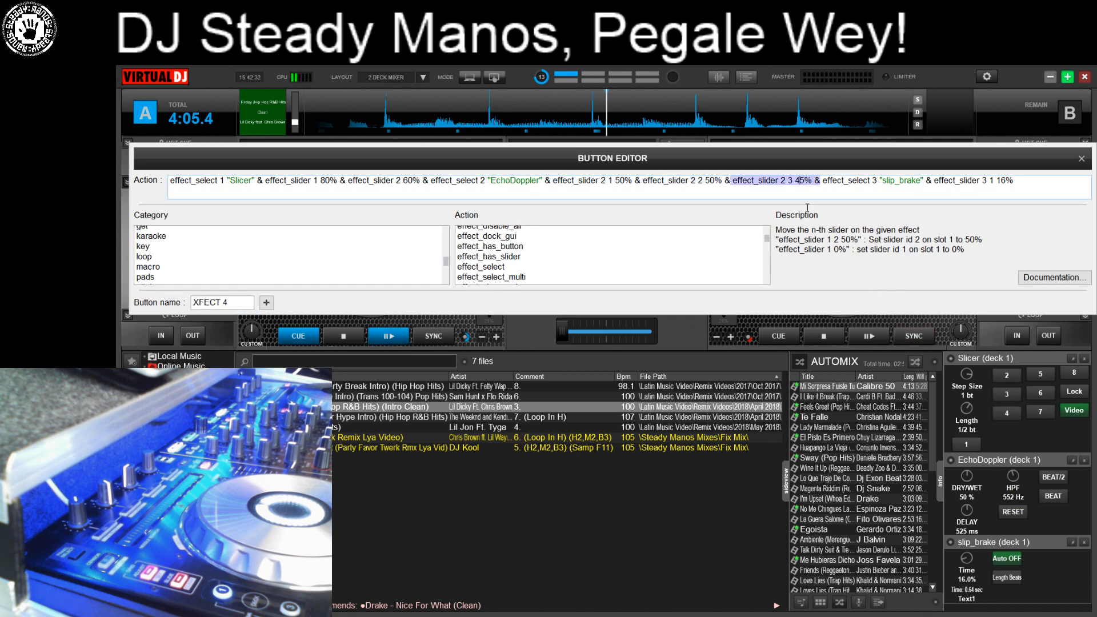
click(807, 207)
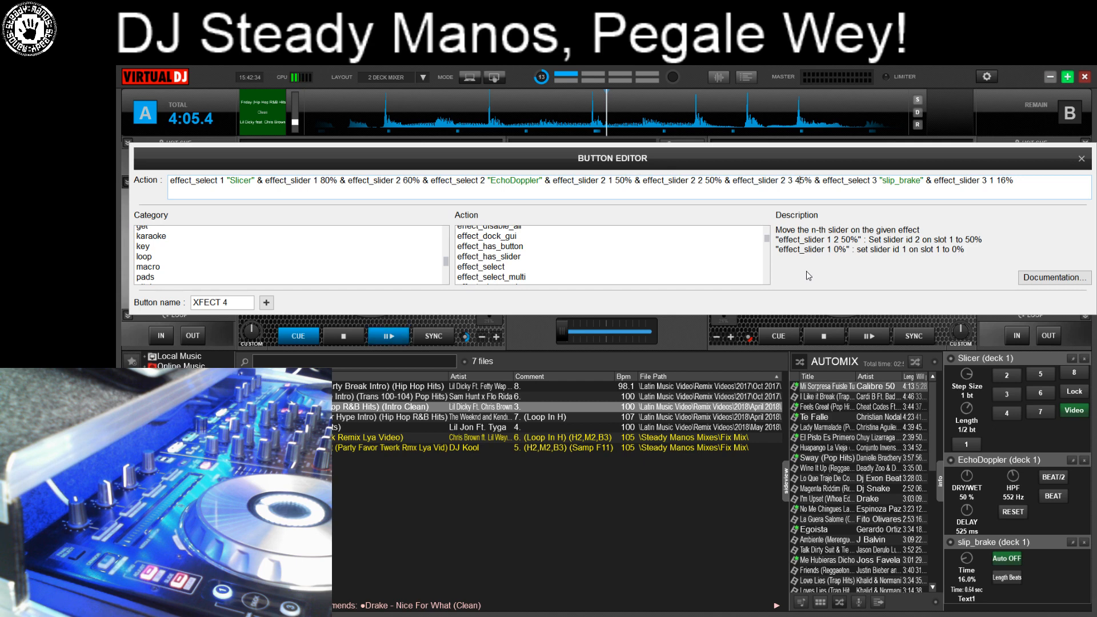
double_click(801, 181)
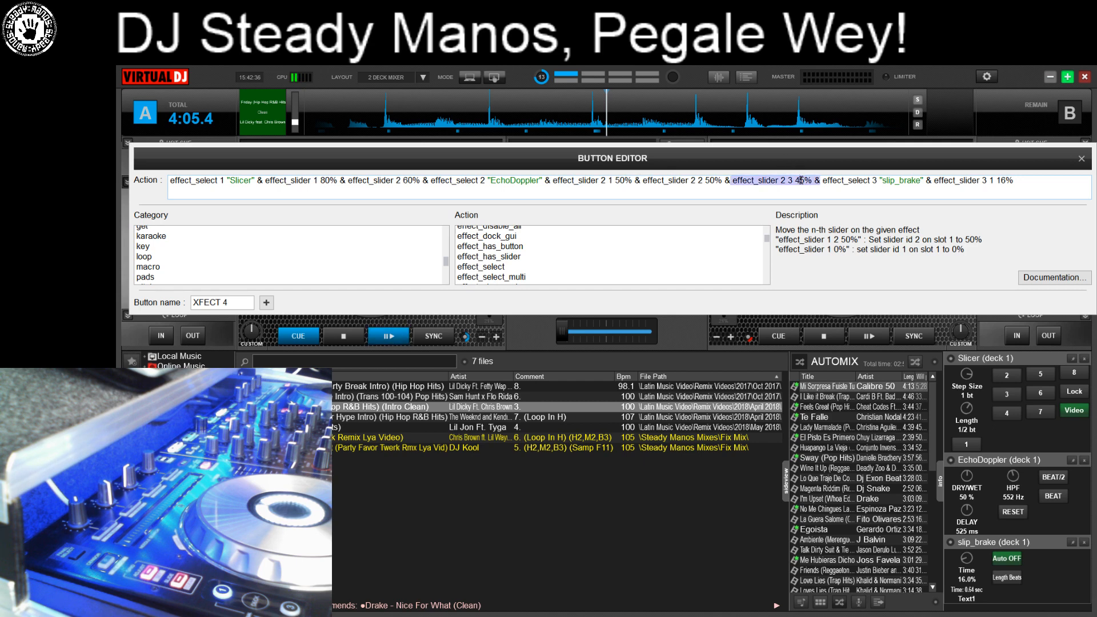
click(804, 181)
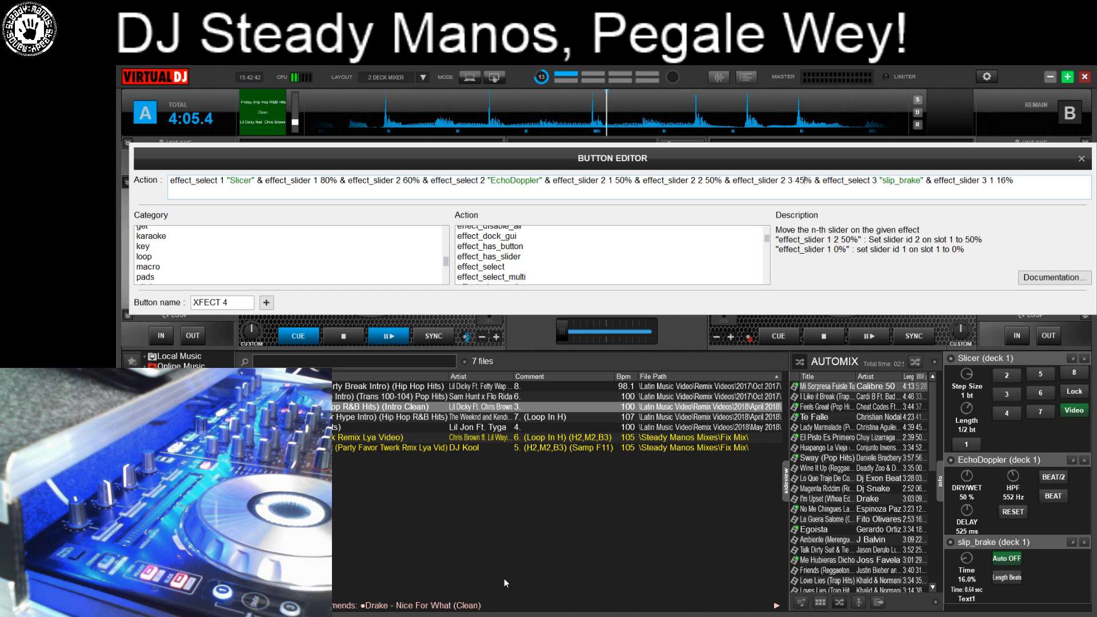
key(alt+Tab)
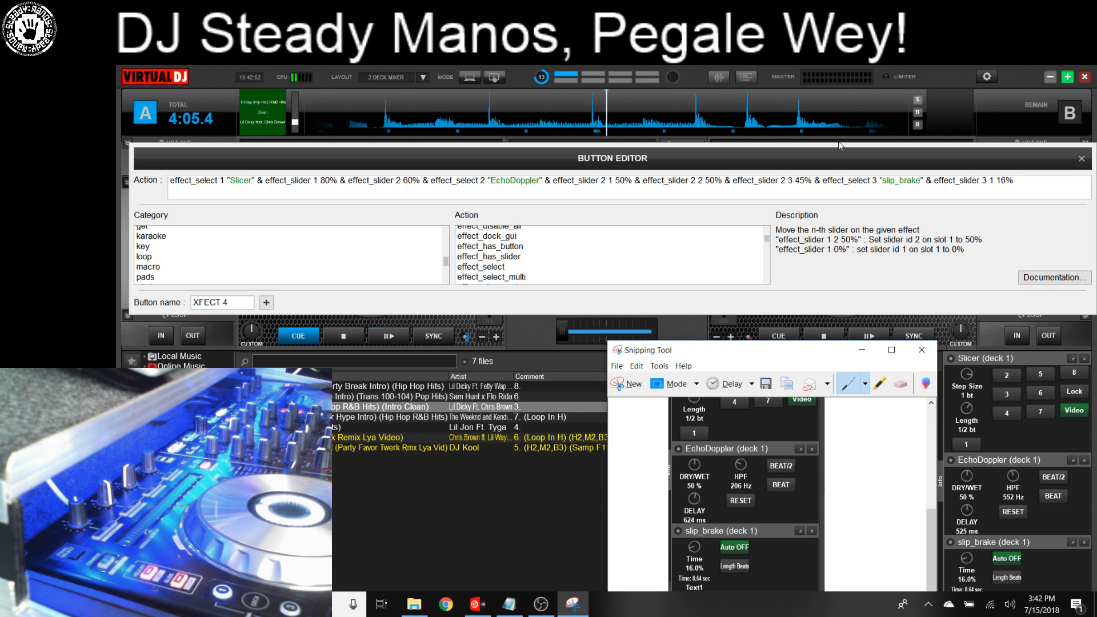
click(838, 184)
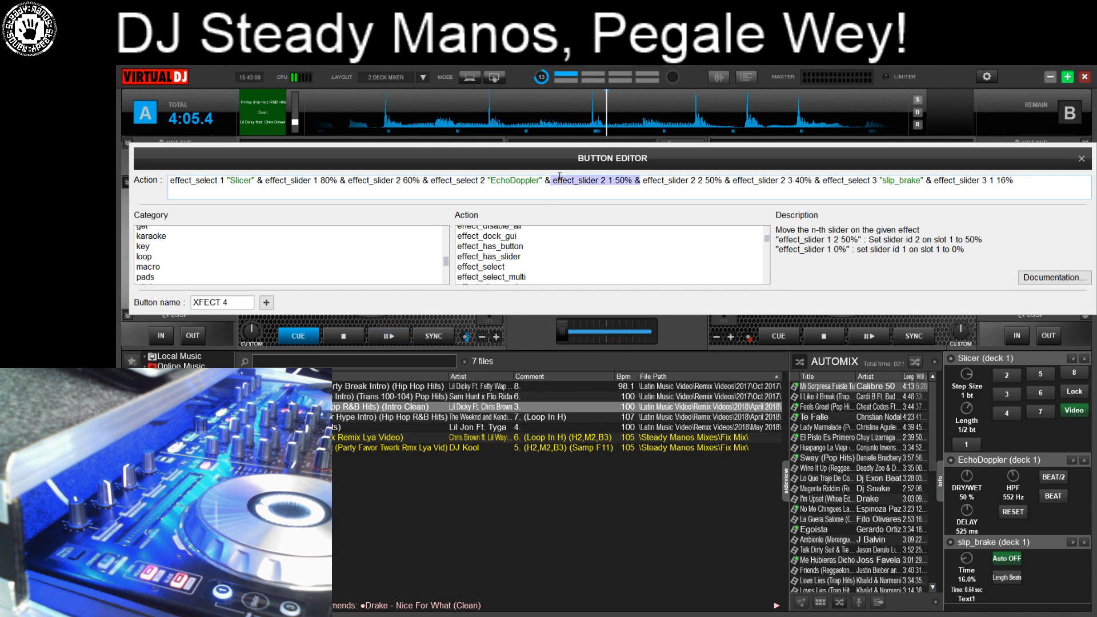
mouse_move(567, 159)
mouse_down()
mouse_move(567, 136)
mouse_move(560, 142)
mouse_up()
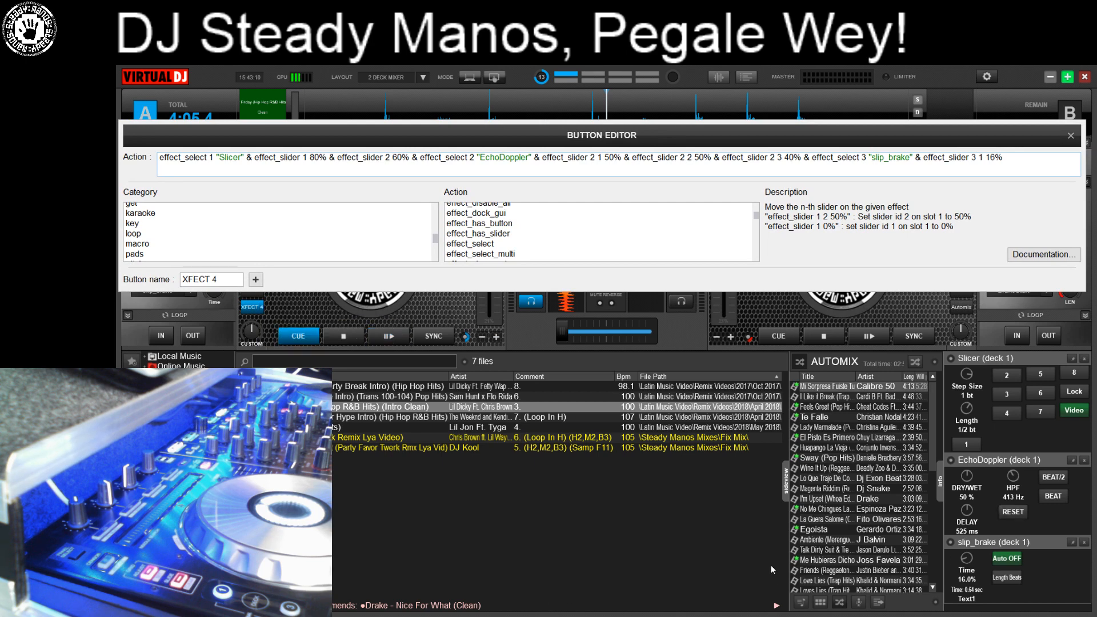
Check the snip's HPF value and turn EchoDoppler's live HPF knob to about 202 Hz
key(alt+Tab)
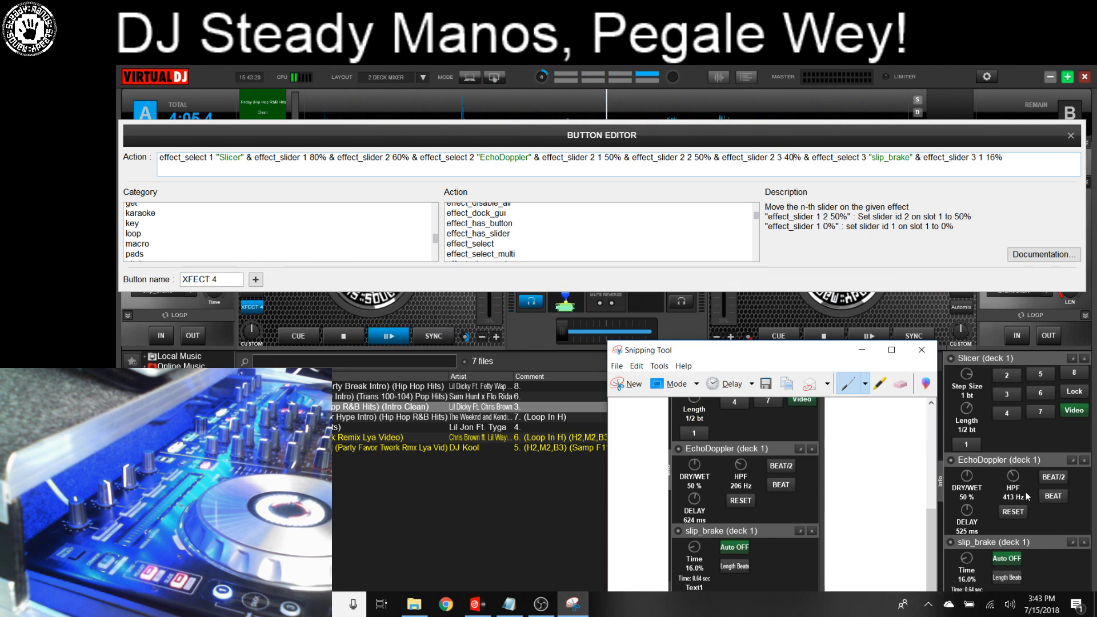
click(1012, 477)
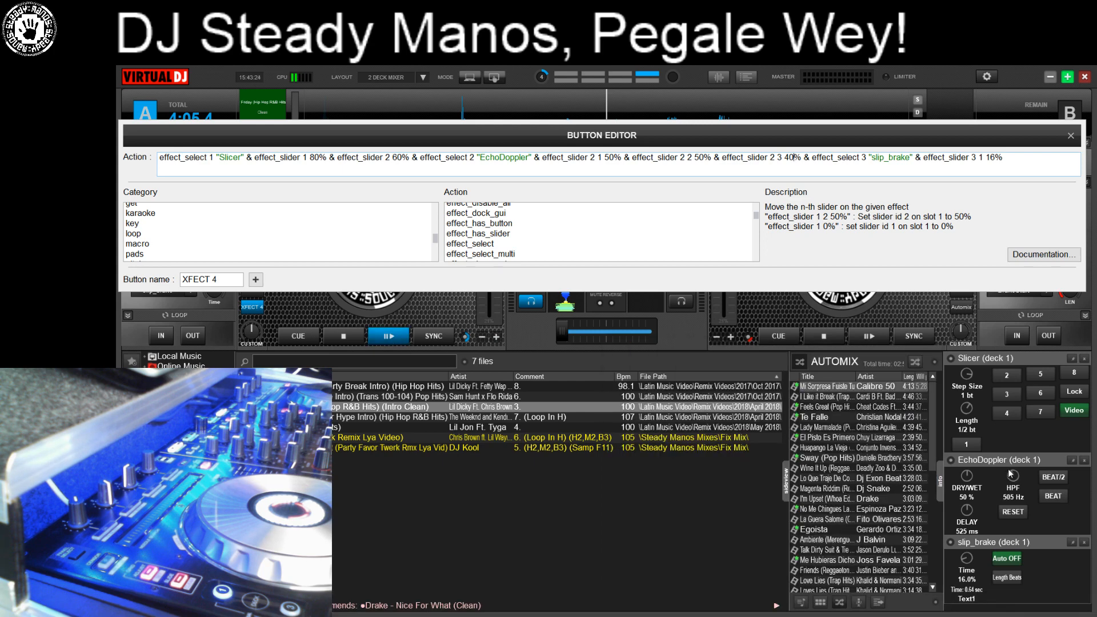
drag(1009, 471, 1006, 476)
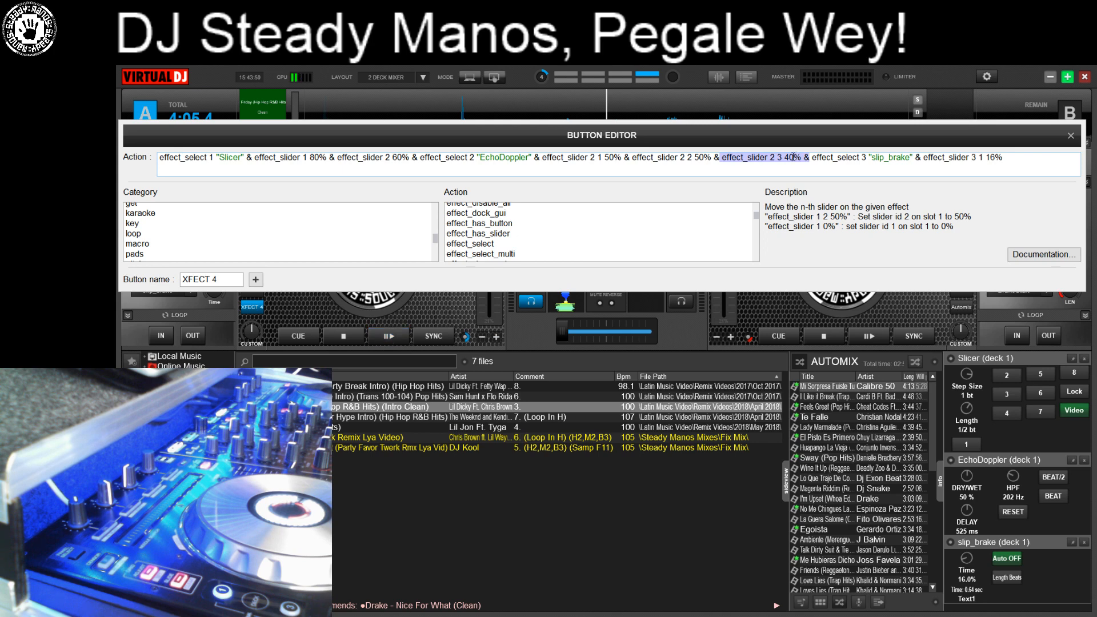
Set EchoDoppler's third slider to 30% in the XFECT 4 script and run the button again
click(792, 157)
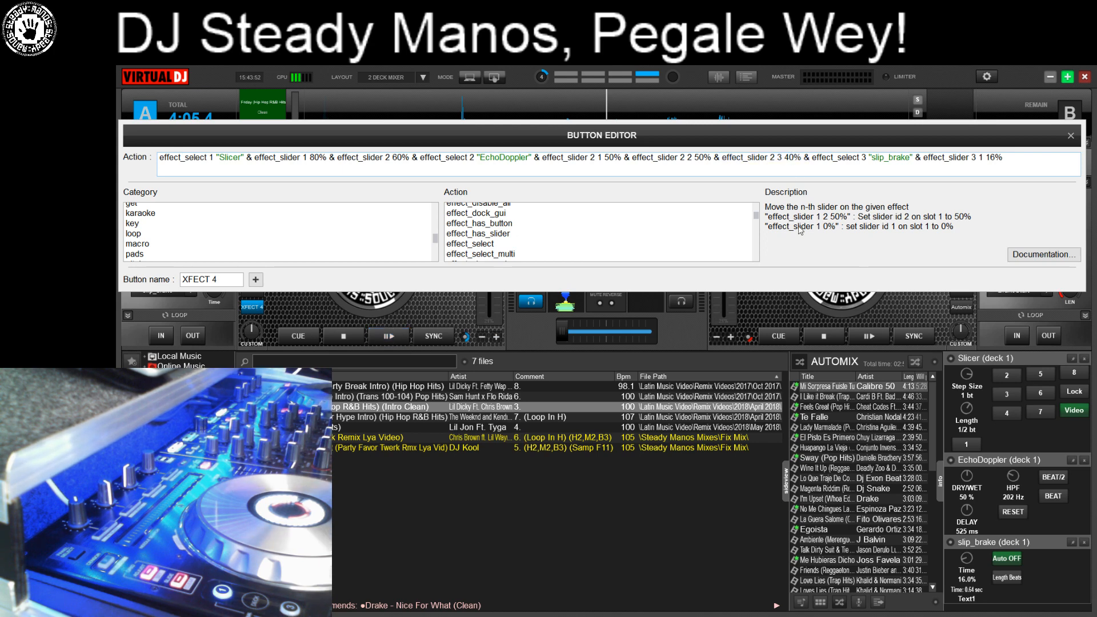
key(BackSpace)
key(Delete)
text(3)
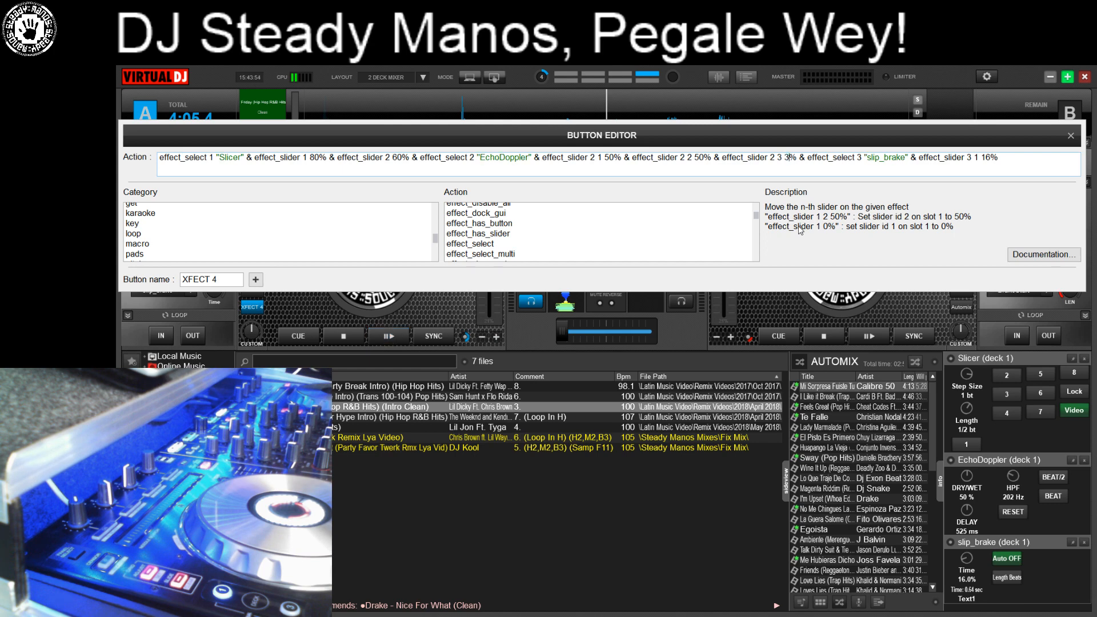
text(0)
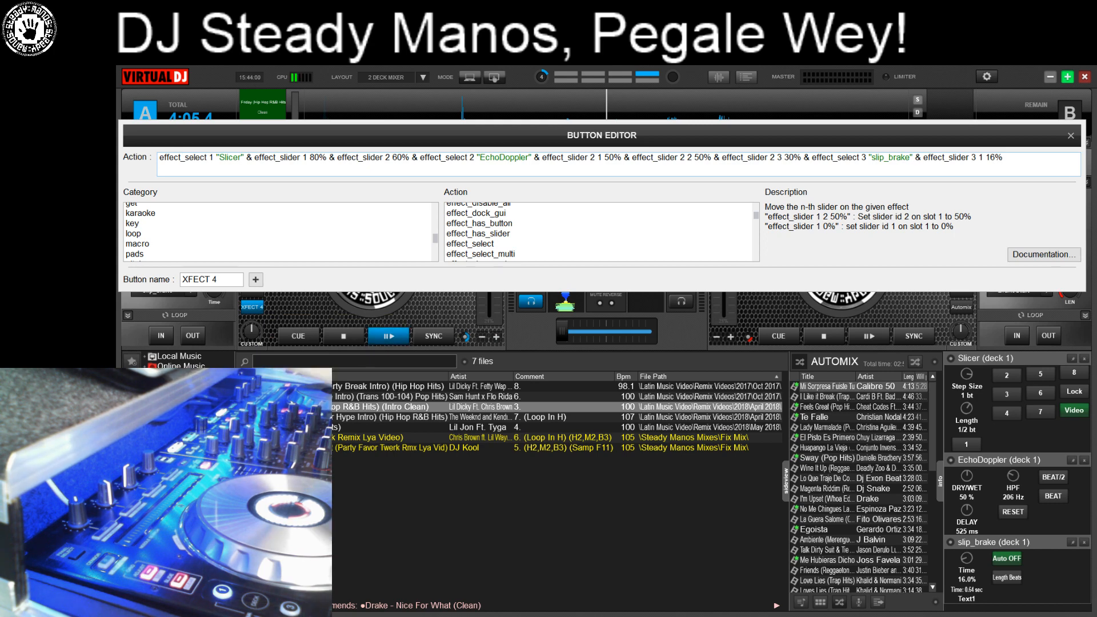
Compare the live EchoDoppler and slip_brake values with the snip and review the second and third EchoDoppler slider commands
key(alt+Tab)
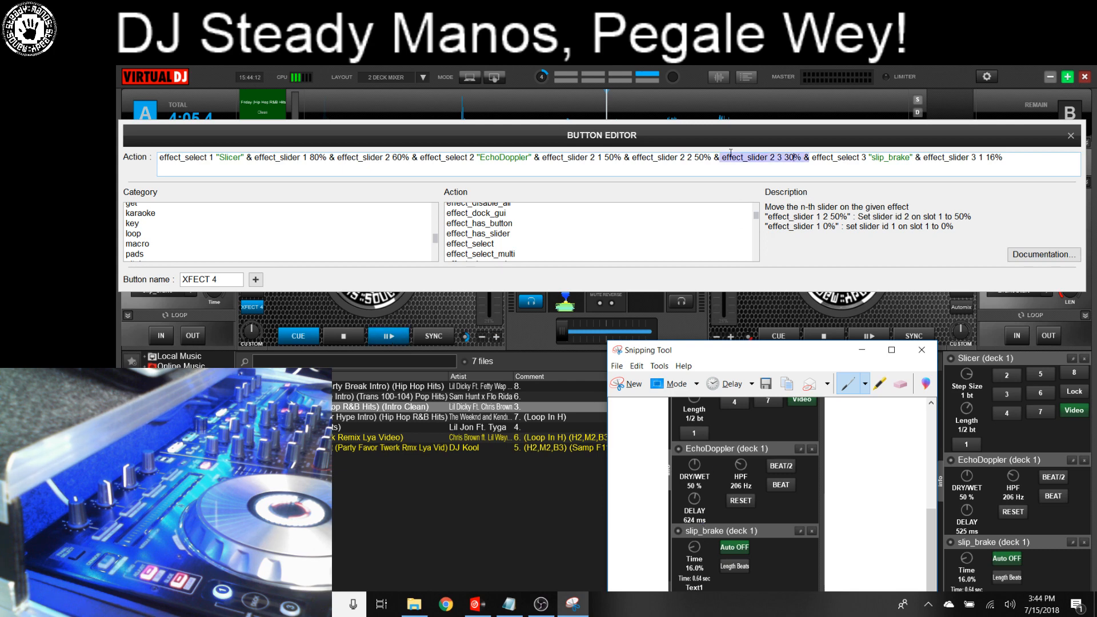
drag(720, 158, 631, 158)
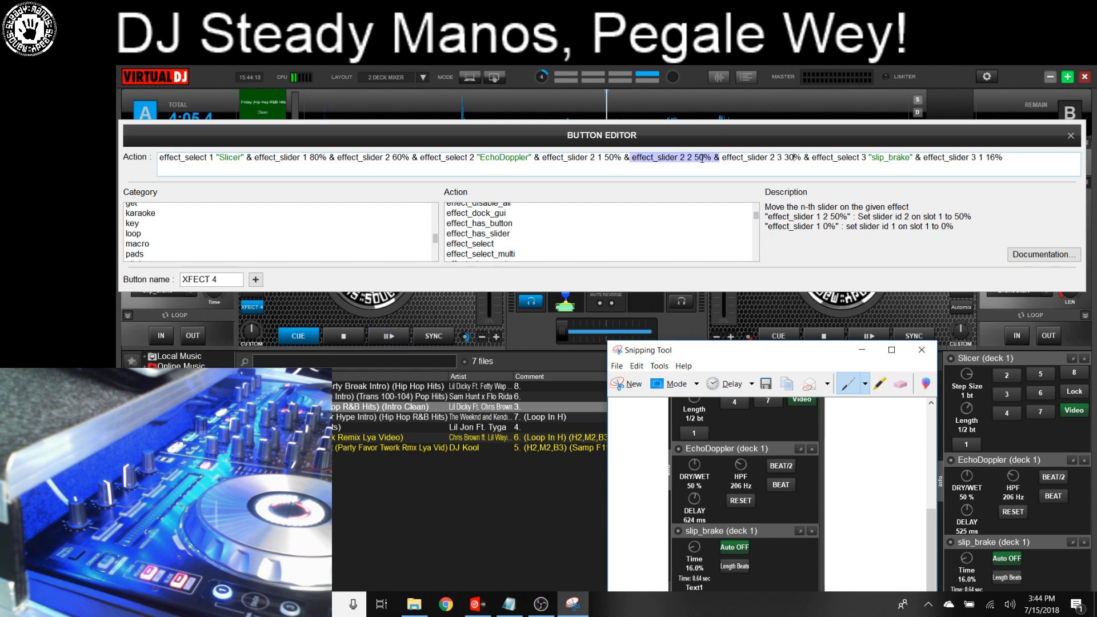
click(702, 159)
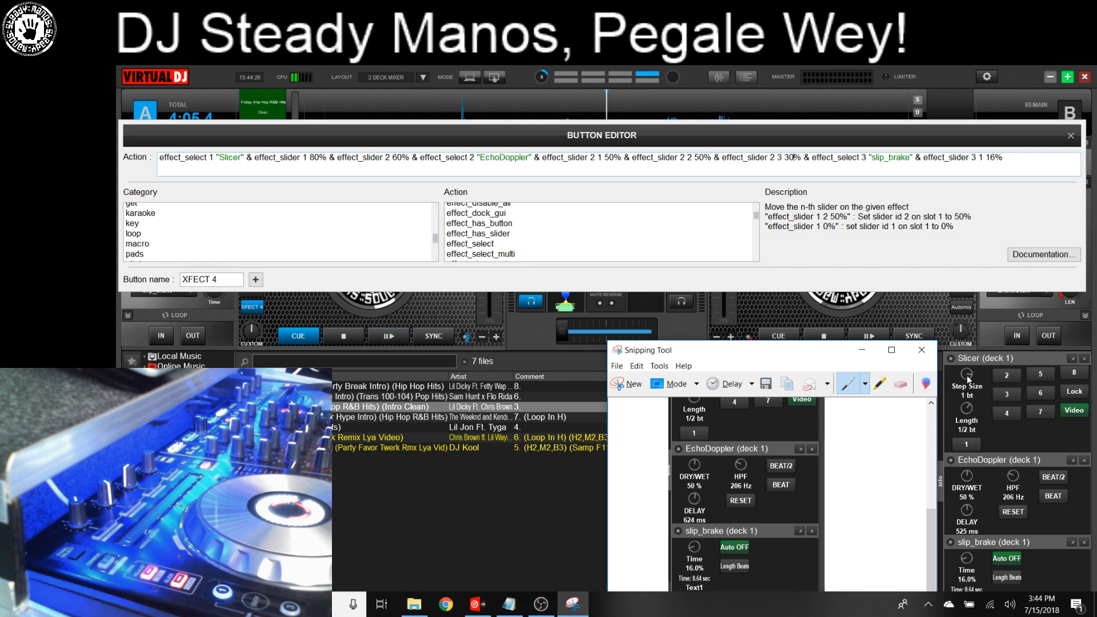
Turn the Slicer knobs to 1/32 bt, the EchoDoppler knobs to minimum and slip_brake Time to 100%, and run XFECT 4 to recall the presets
drag(969, 381, 965, 417)
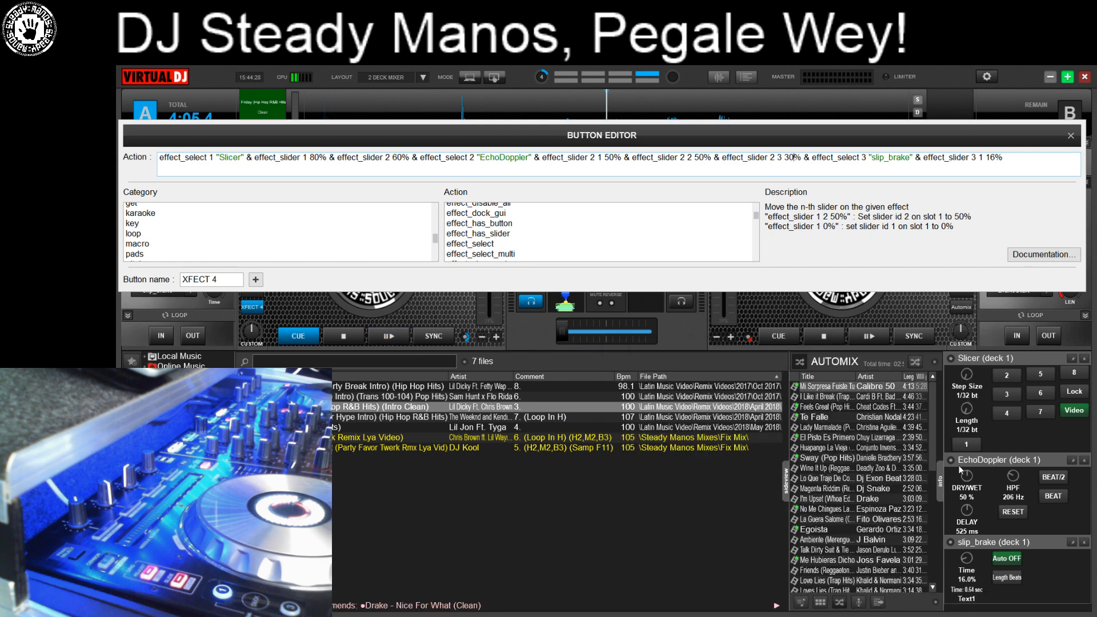
drag(966, 476, 967, 534)
drag(1012, 477, 1012, 502)
drag(965, 562, 982, 523)
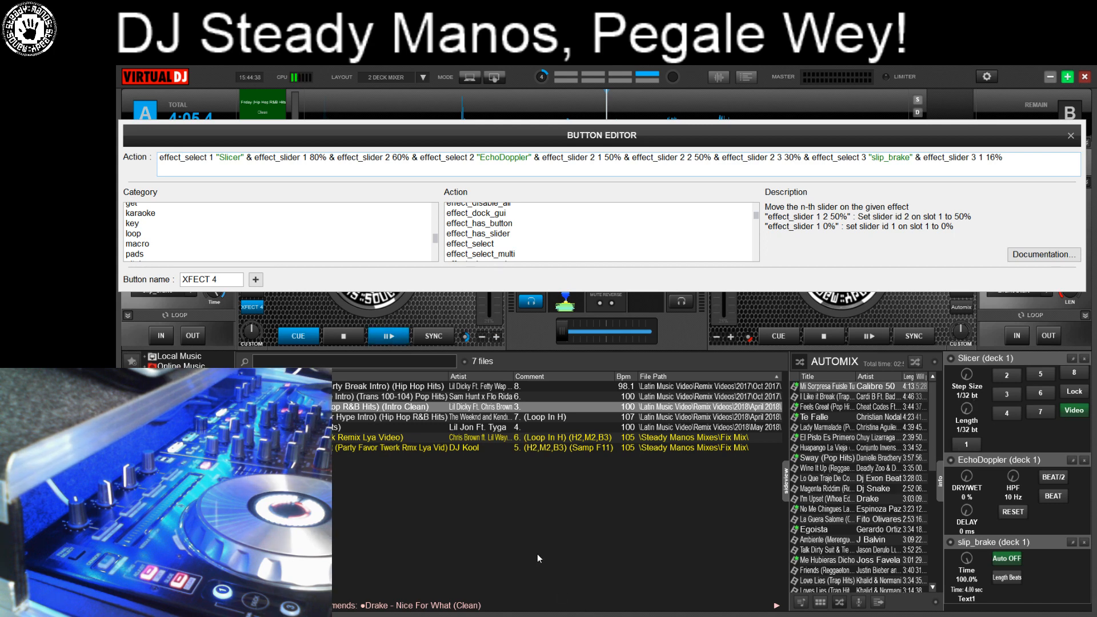
key(alt+Tab)
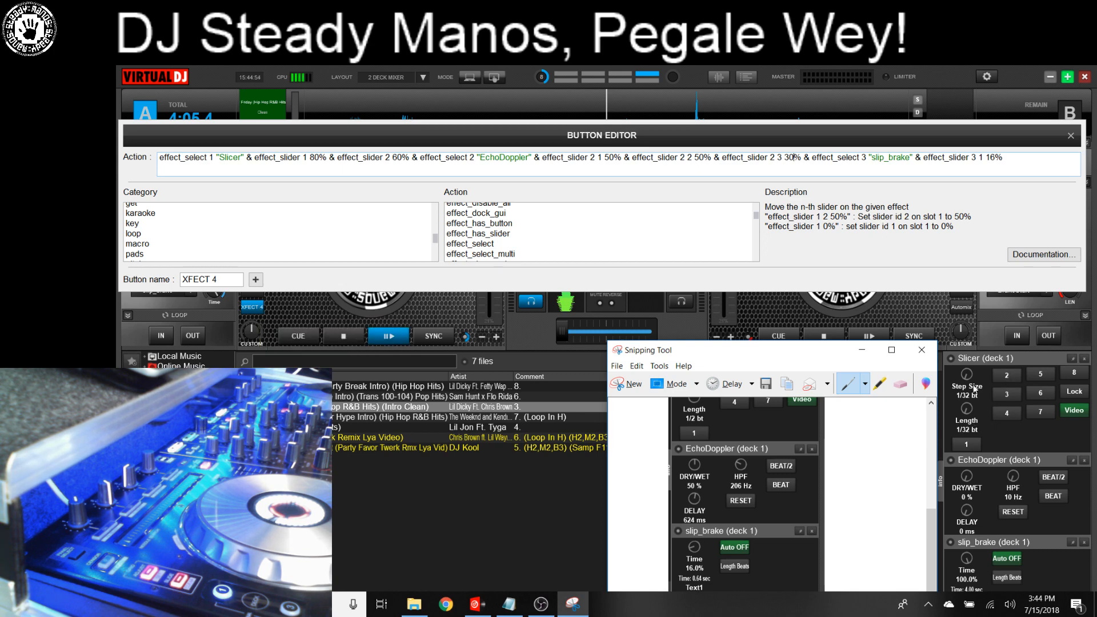
click(253, 310)
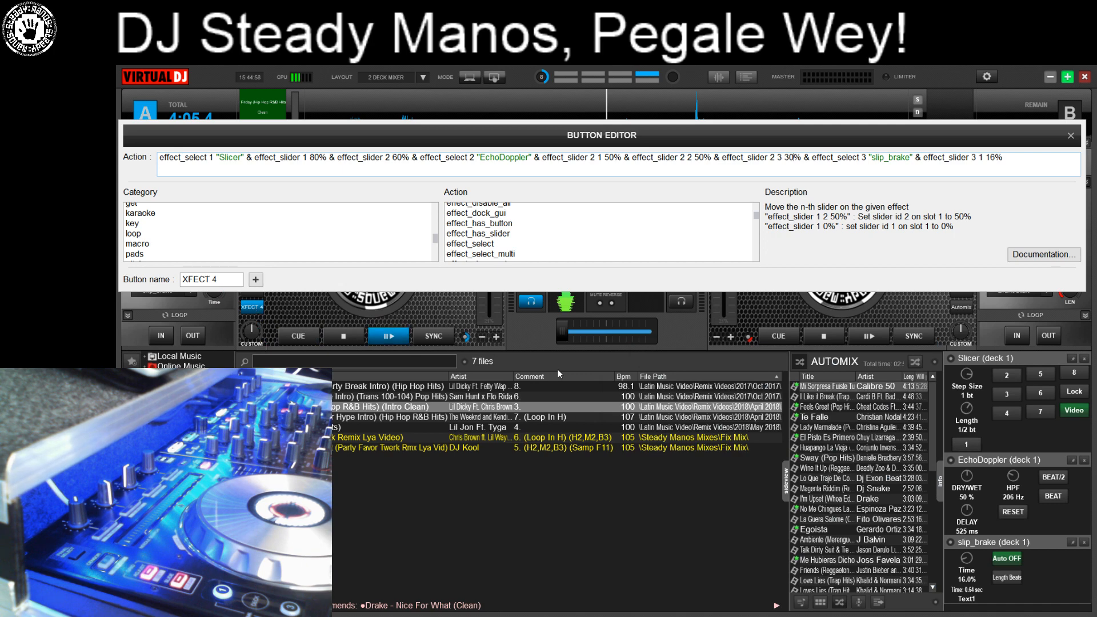
Compare the live Slicer, EchoDoppler and slip_brake values with the reference snip
key(alt+Tab)
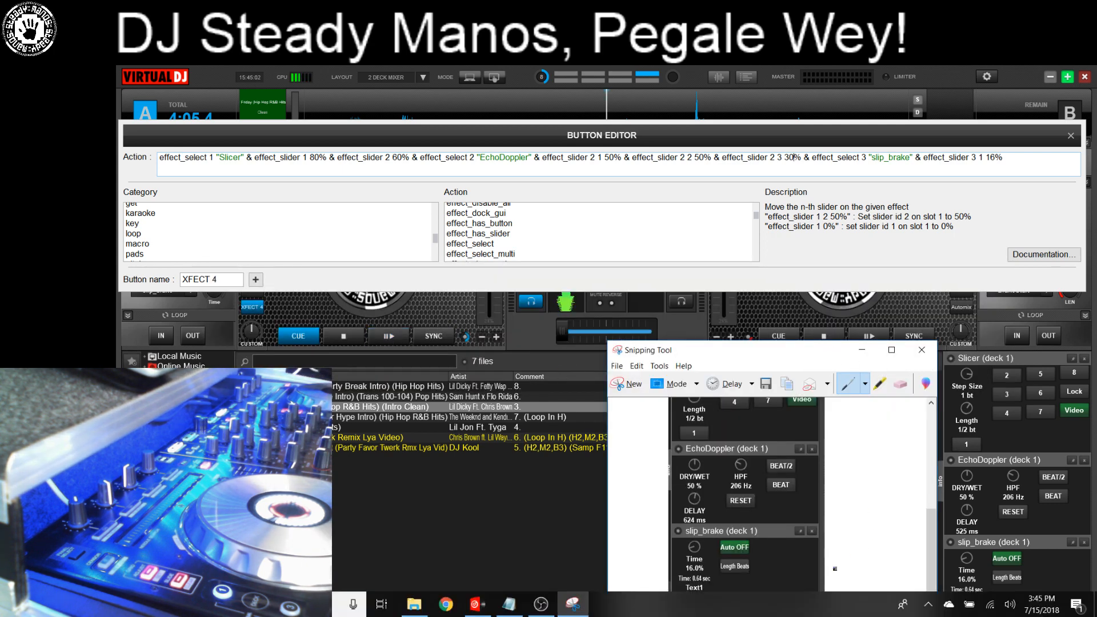
drag(937, 580, 942, 546)
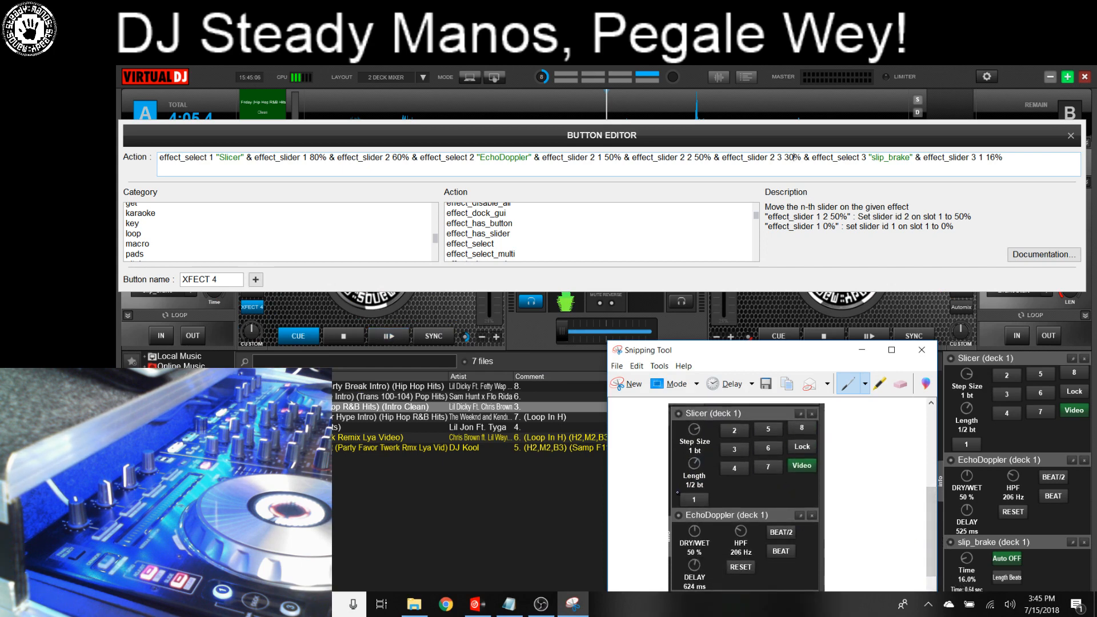
drag(933, 509, 933, 533)
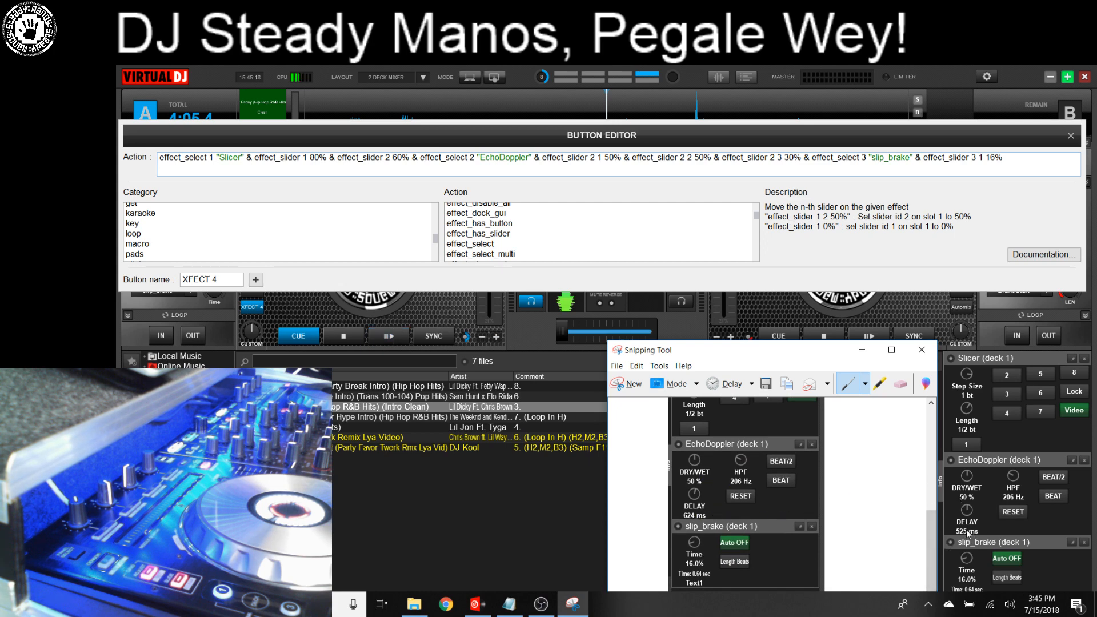
mouse_move(972, 531)
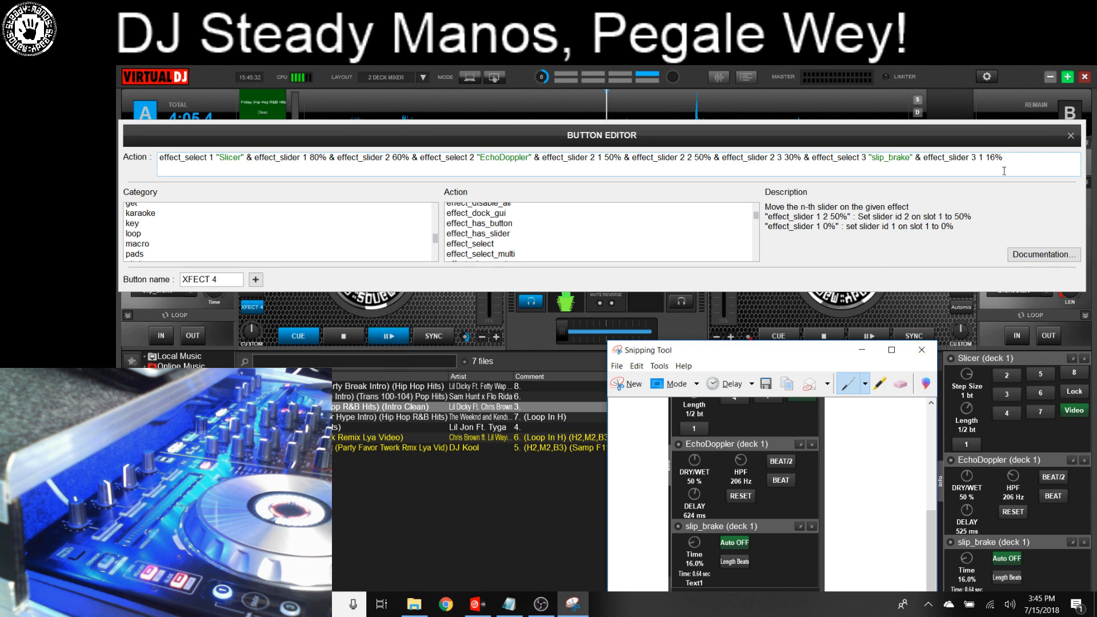
Copy the complete action script of deck A's XFECT 4 button and close its editor
drag(1016, 157, 173, 160)
right_click(201, 162)
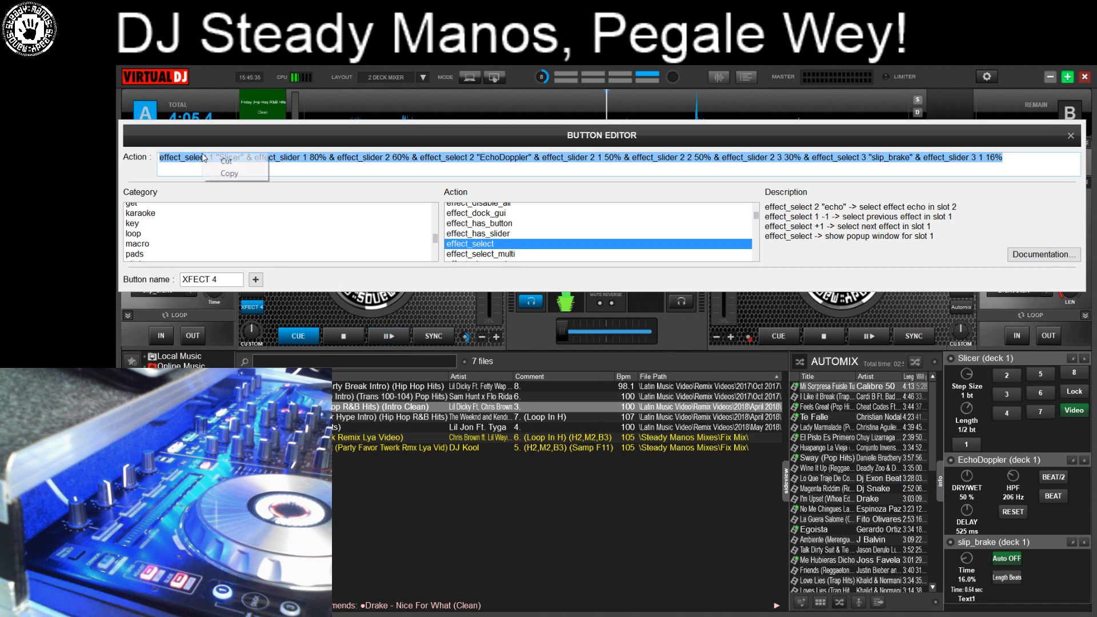
click(228, 172)
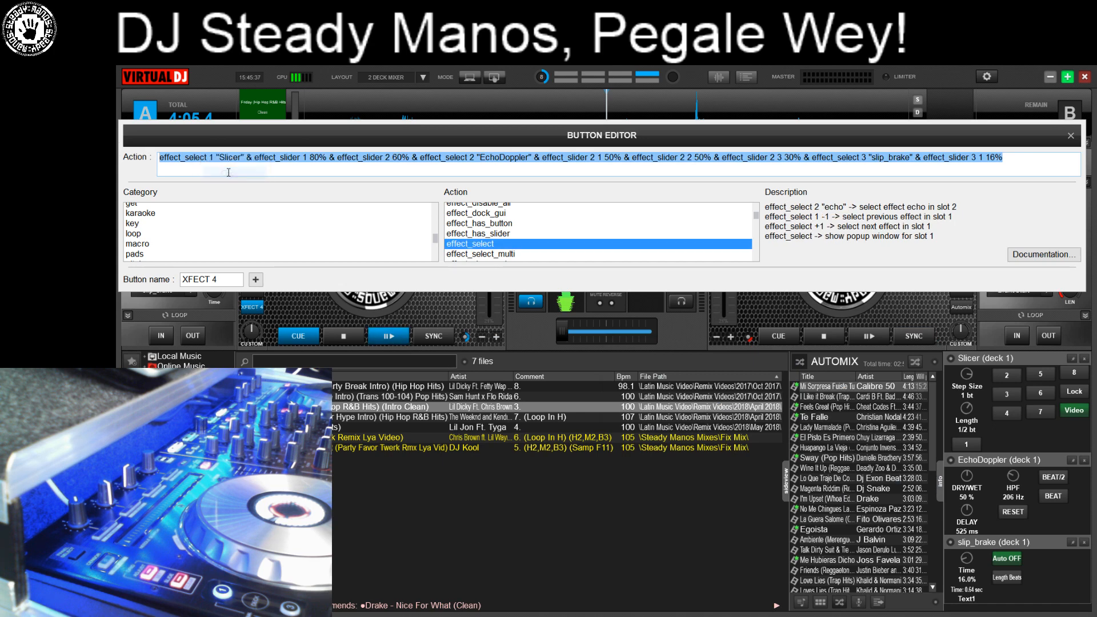
click(1072, 137)
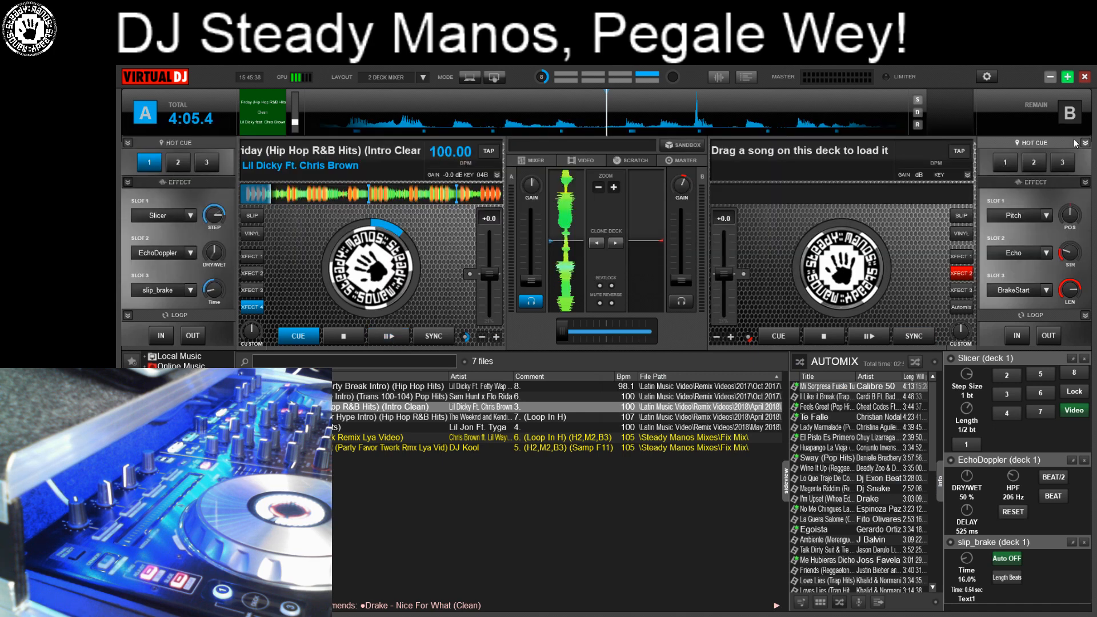
Replace the automix action of deck B's Automix button with the copied effect script
click(963, 308)
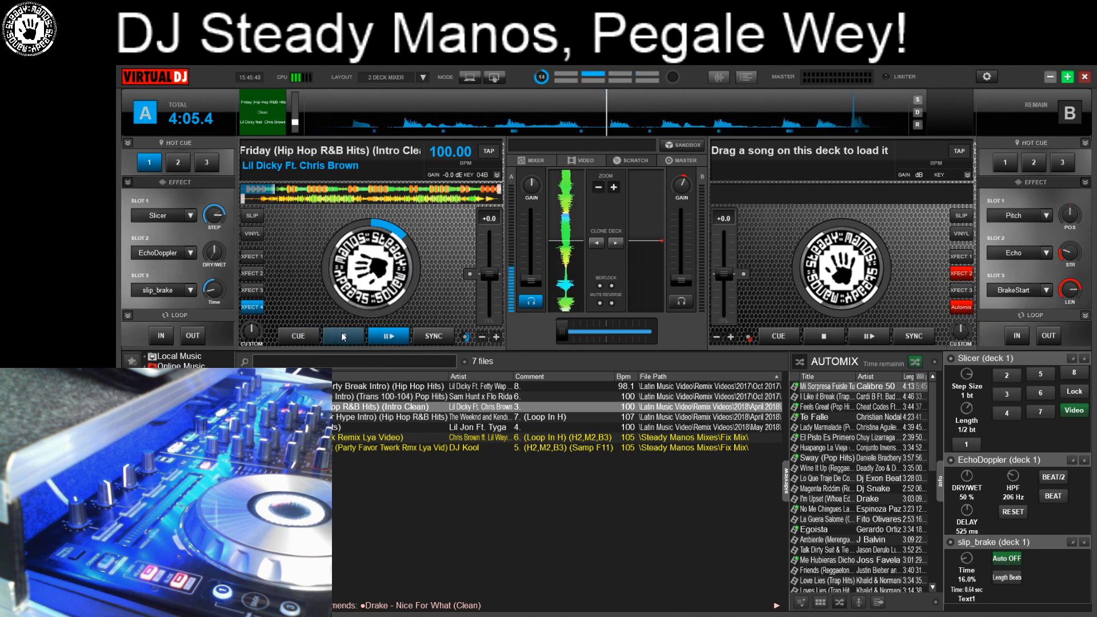
click(961, 308)
right_click(961, 309)
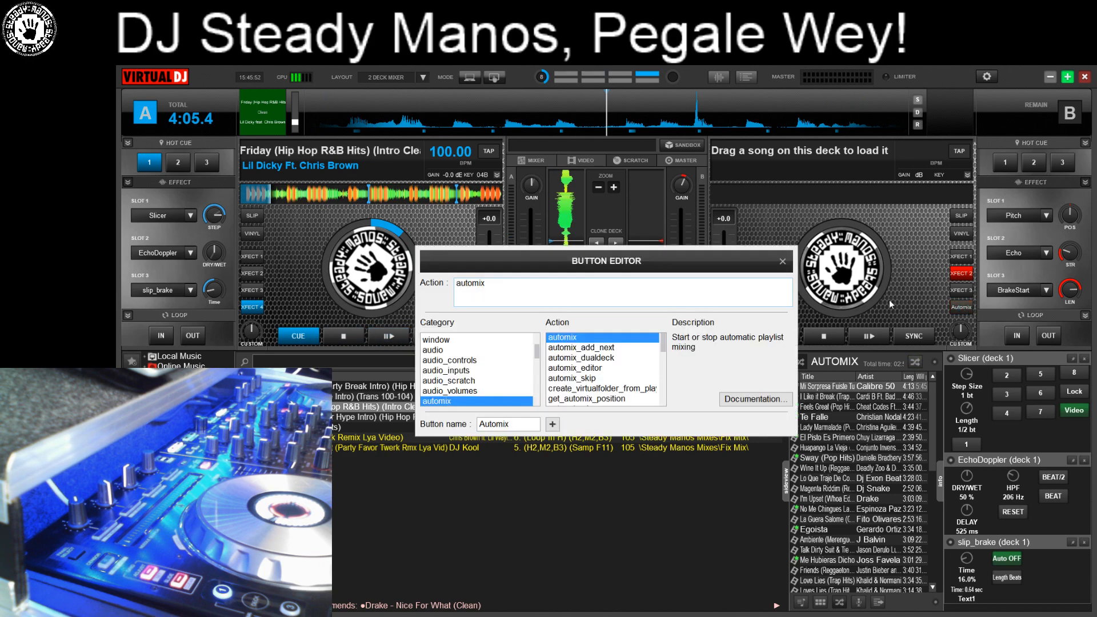
key(ctrl+a)
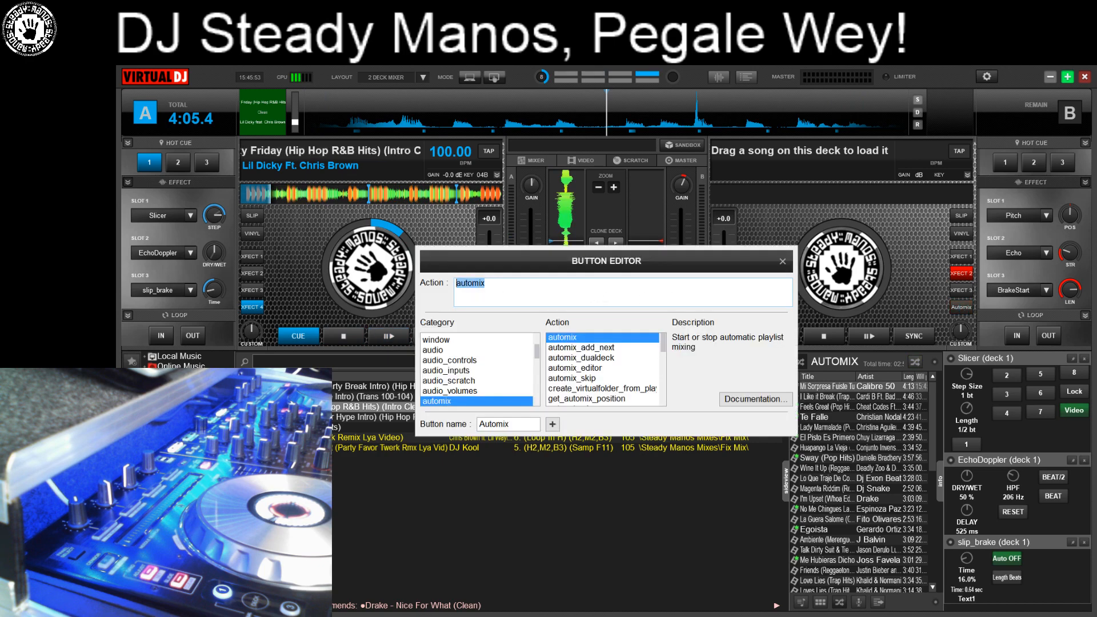
right_click(472, 285)
click(500, 318)
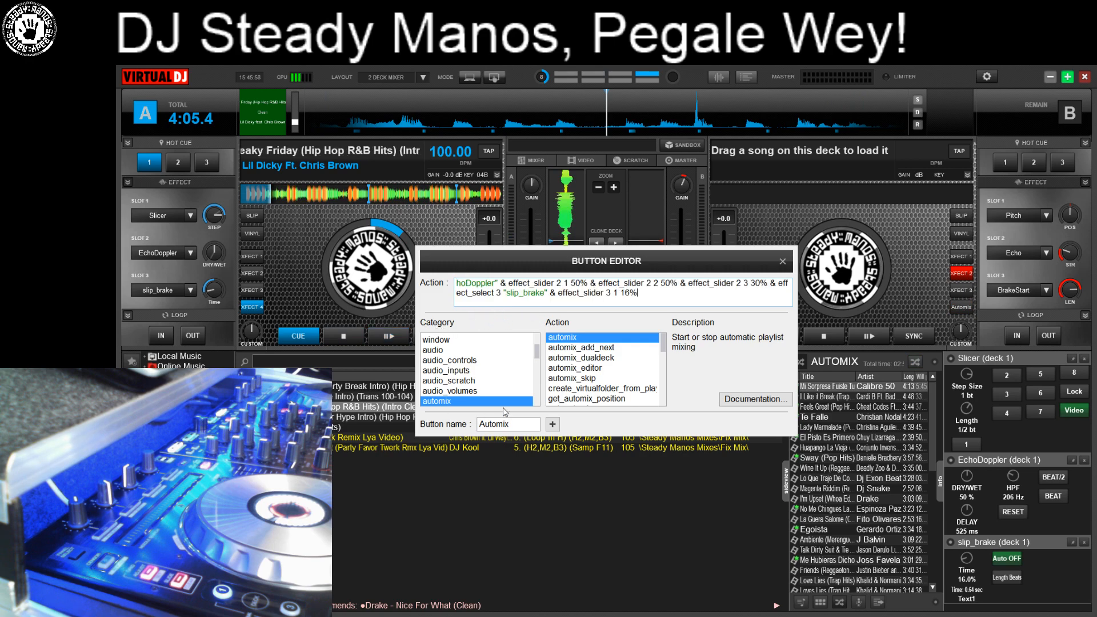
Rename deck B's Automix button to XFECT 4 and close the button editor
drag(558, 266, 580, 144)
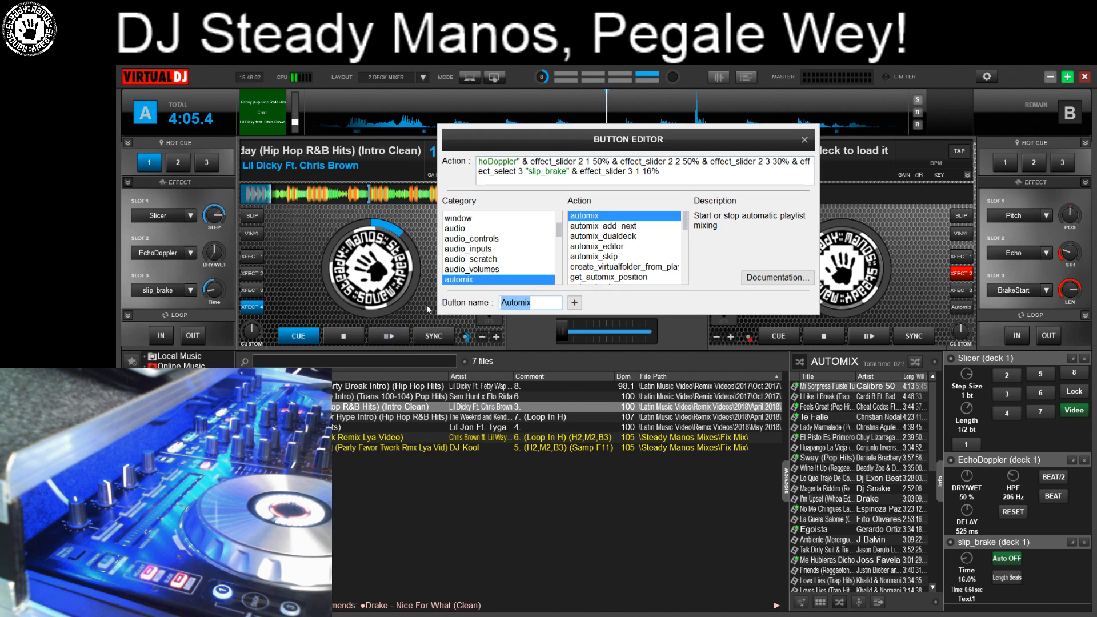
text(XFECT)
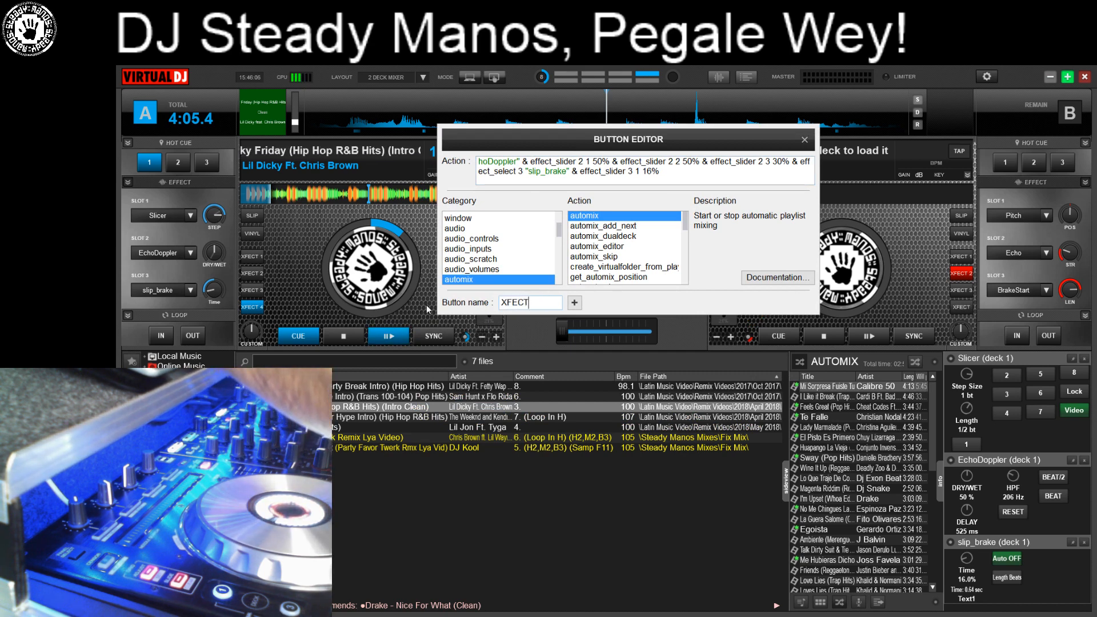
text( 4)
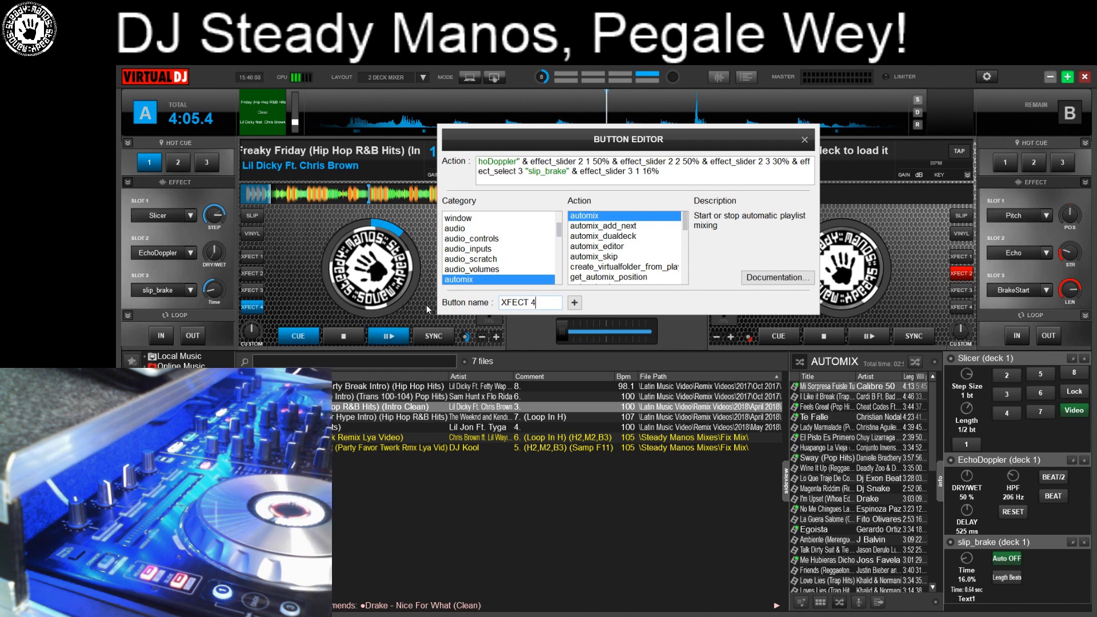
click(805, 141)
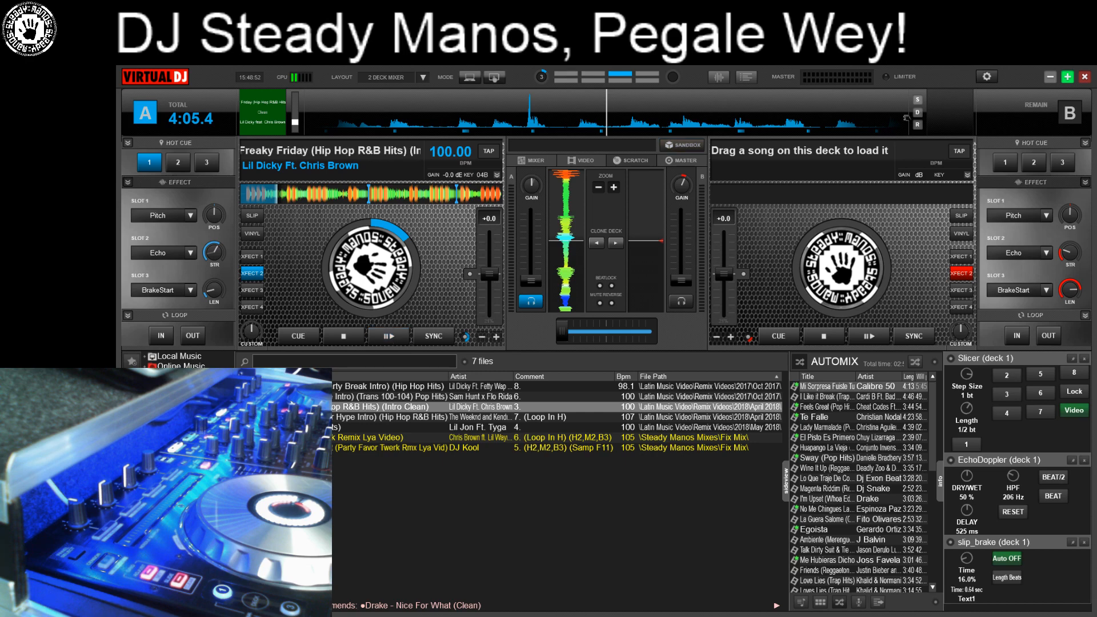
Review the Pioneer DDJ-SX2 mapping actions for FX1_ASSIGN, FX2_ASSIGN, SHIFT_FX3_ASSIGN and SHIFT_FX4_ASSIGN
click(985, 77)
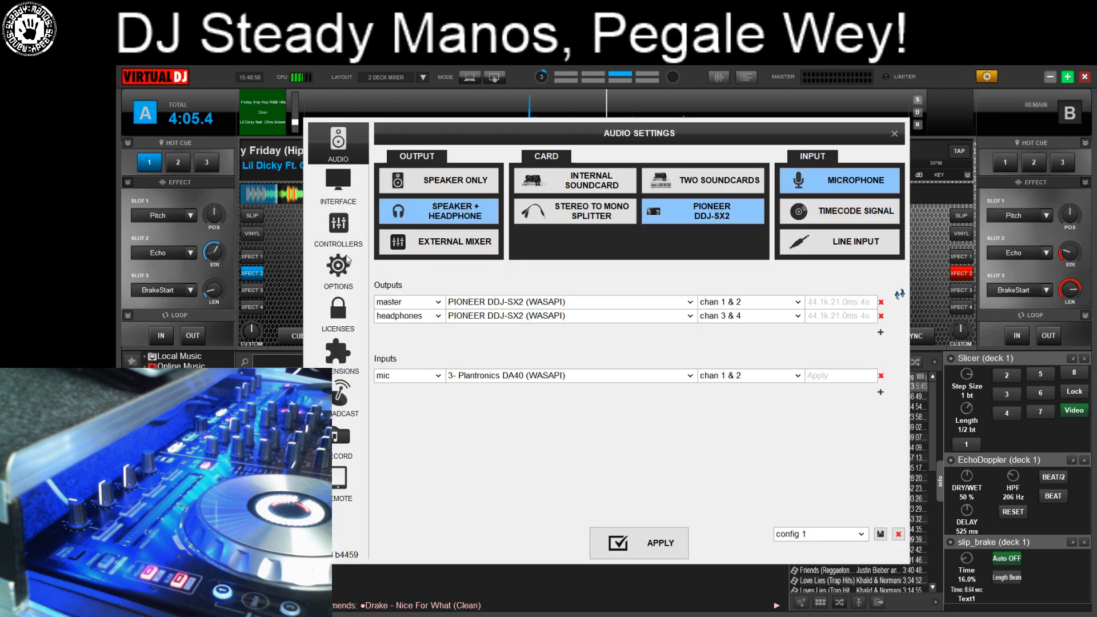
click(346, 232)
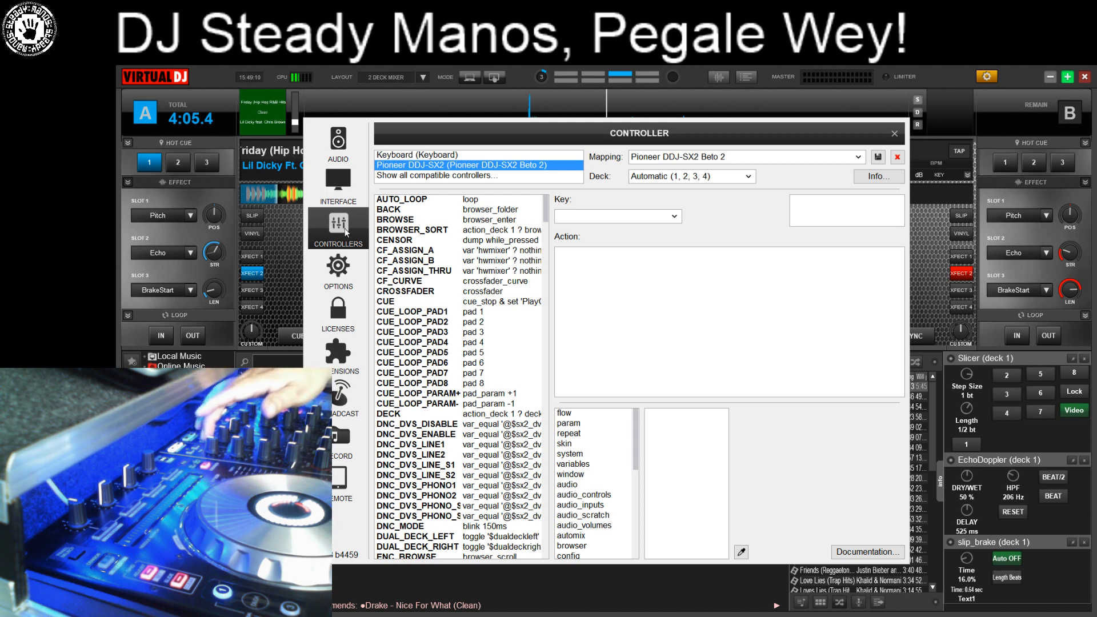
click(823, 202)
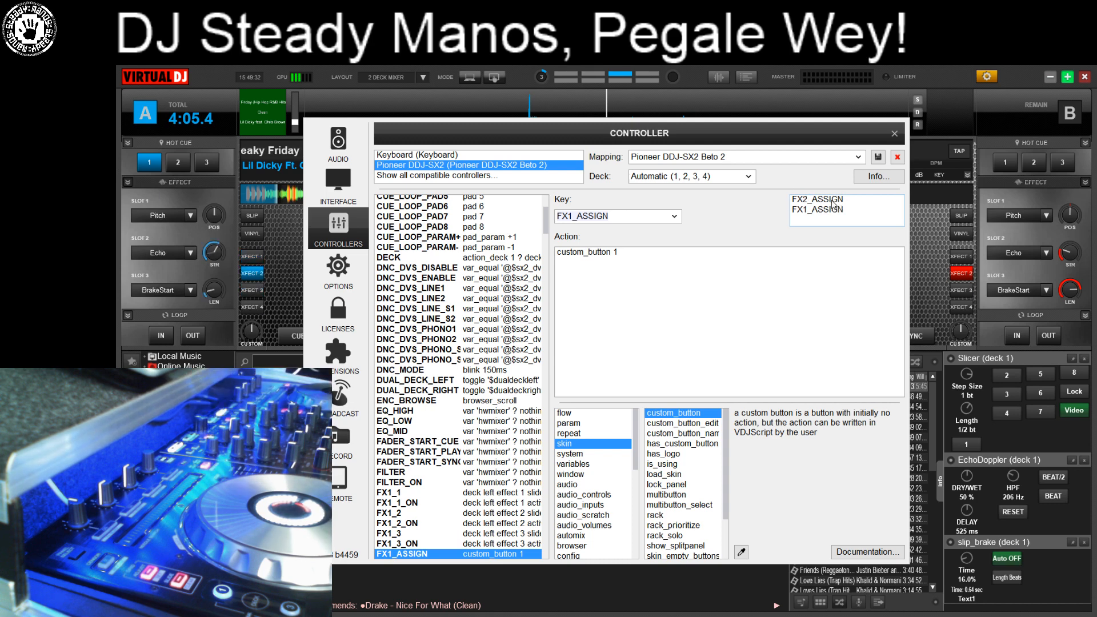
click(833, 200)
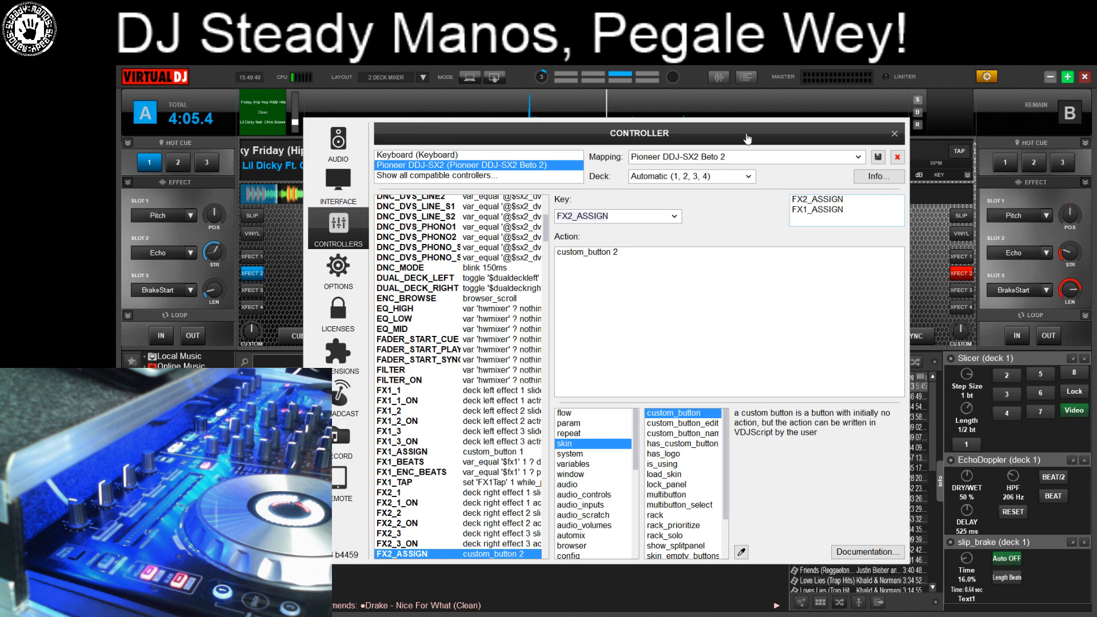
drag(755, 134, 834, 135)
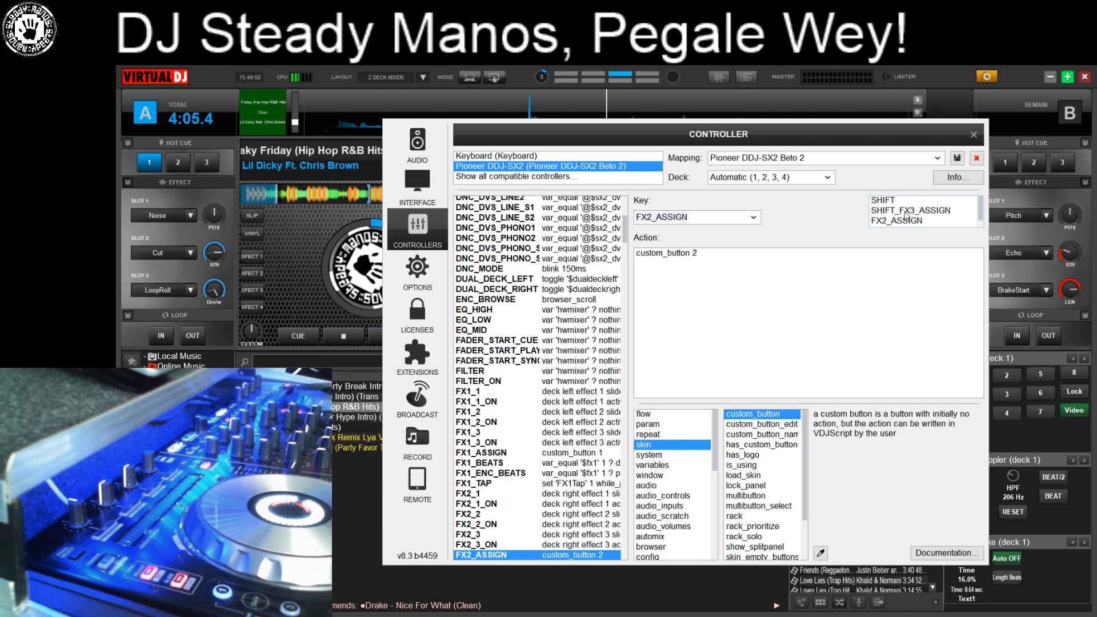
click(906, 216)
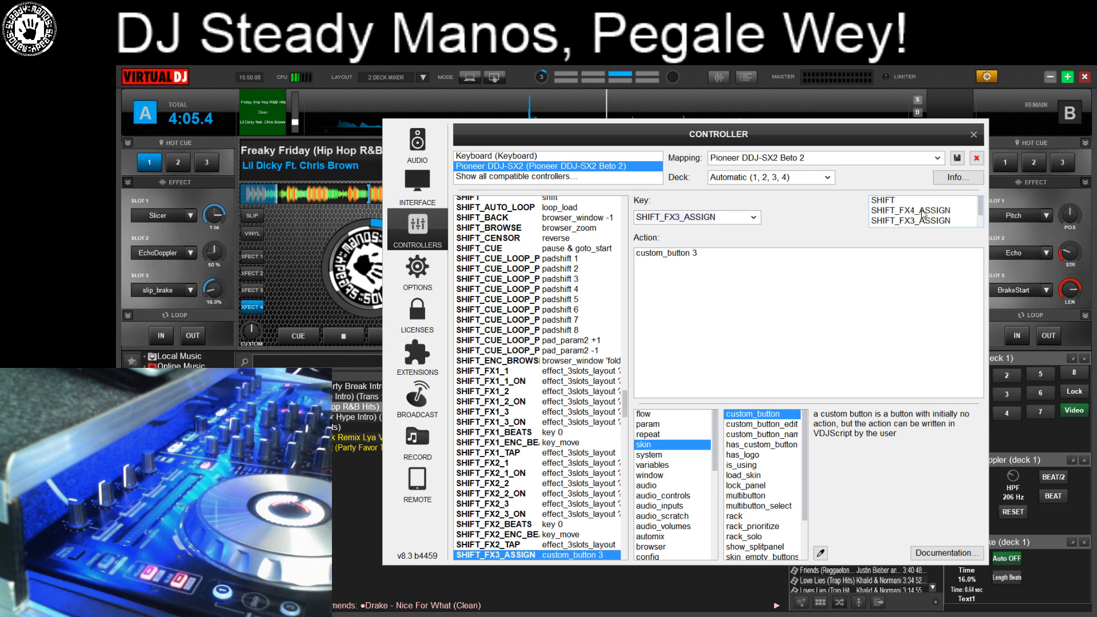
click(911, 210)
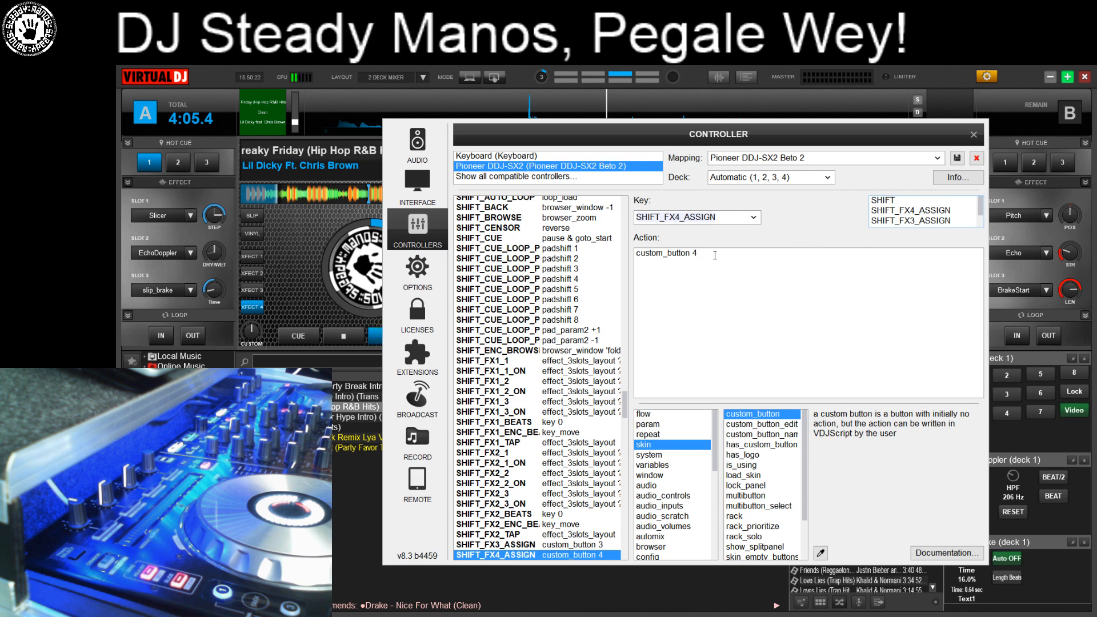
Map SHIFT_FX4_ASSIGN to custom_button 1 by picking deck A's XFECT 1, restore custom_button 4 by picking XFECT 4, and close the settings
click(821, 552)
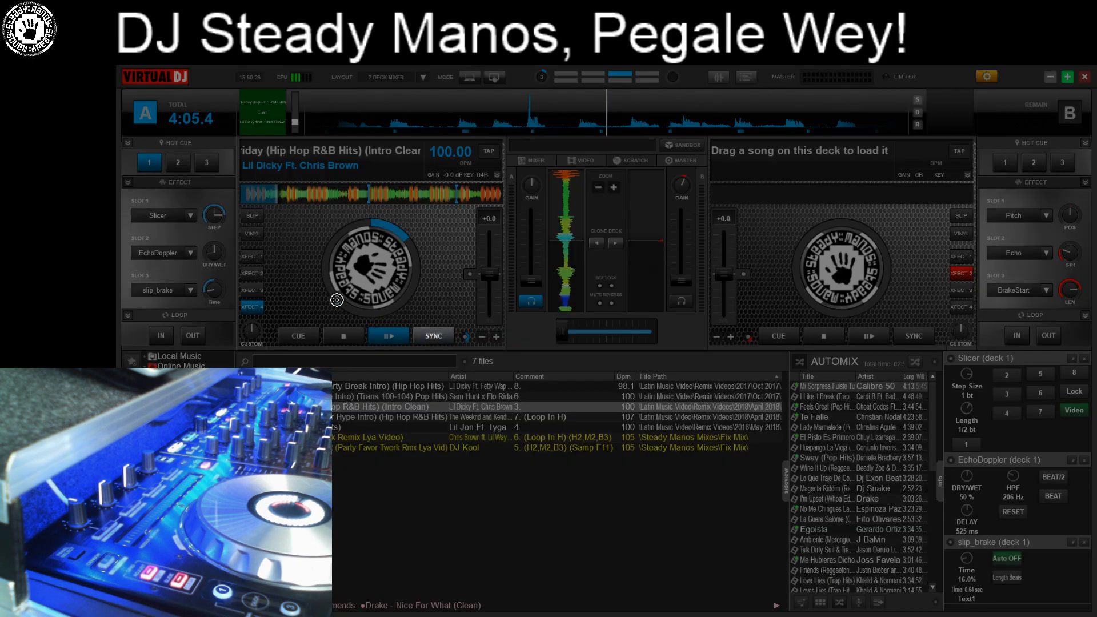
click(259, 259)
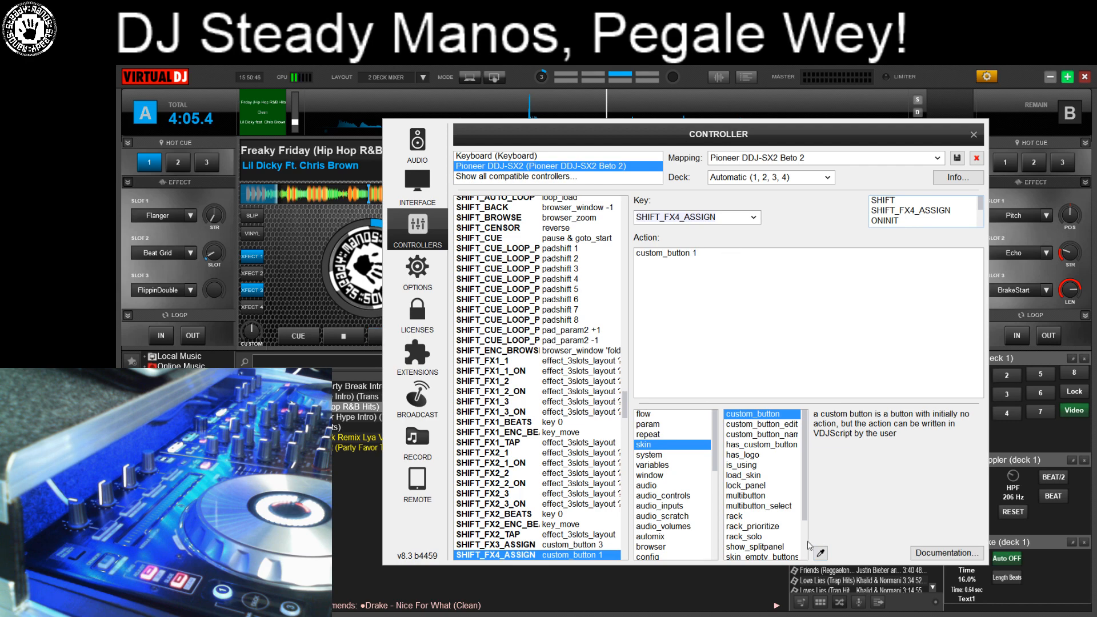
click(822, 552)
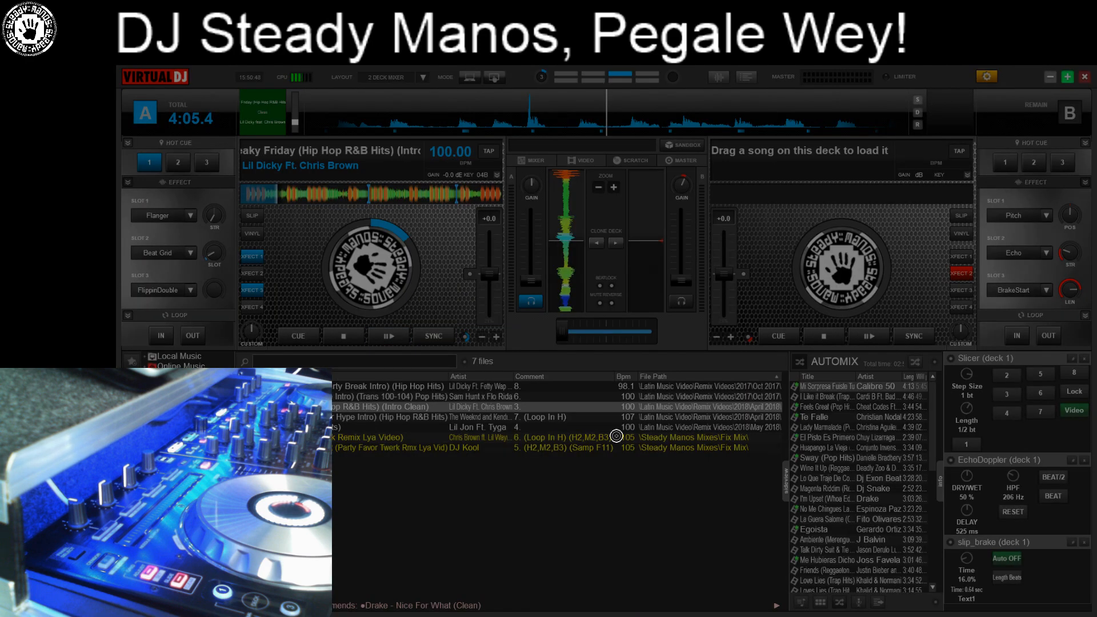
click(256, 307)
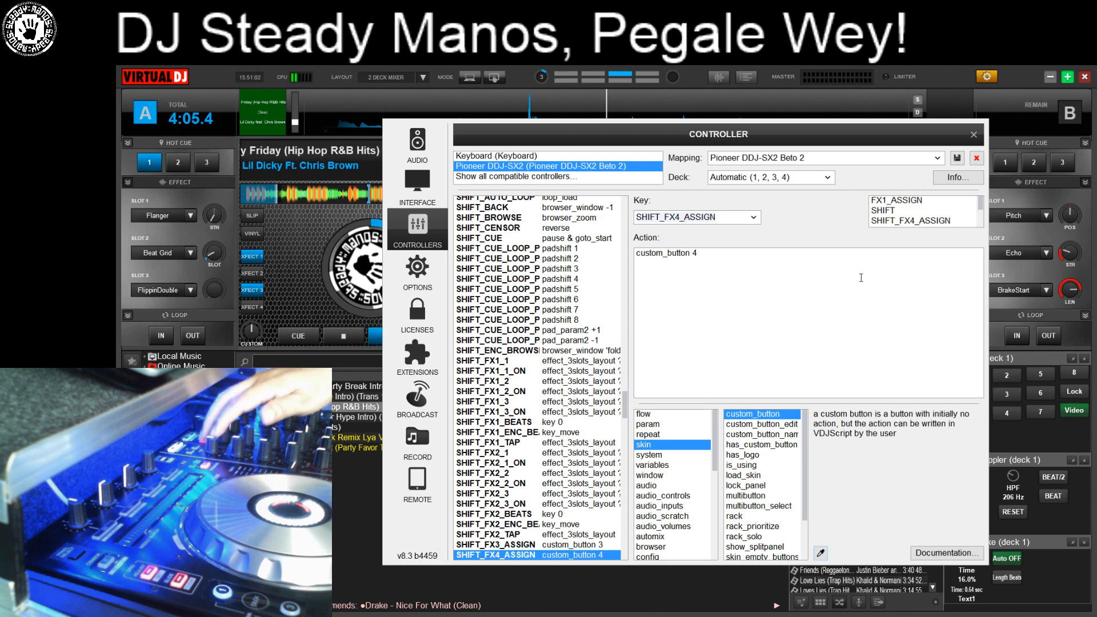
click(974, 134)
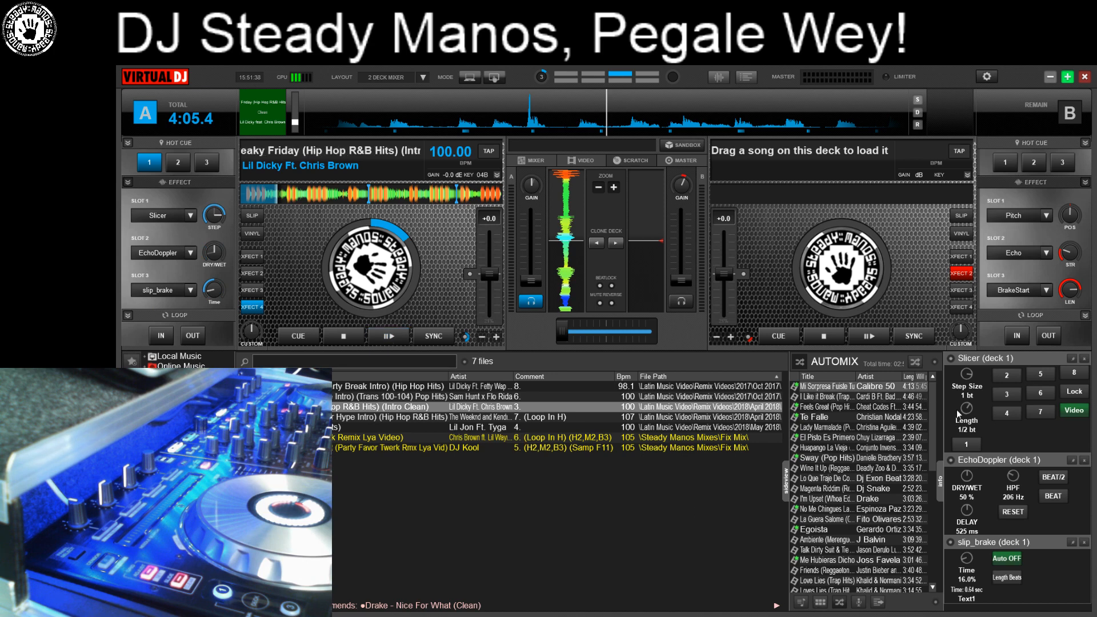
Test XFECT 4's recall after setting Slicer to 1/16 and 1/32 bt, EchoDoppler to 0%, 10 Hz and 2972 ms, and slip_brake Time to 100%
drag(966, 377, 967, 432)
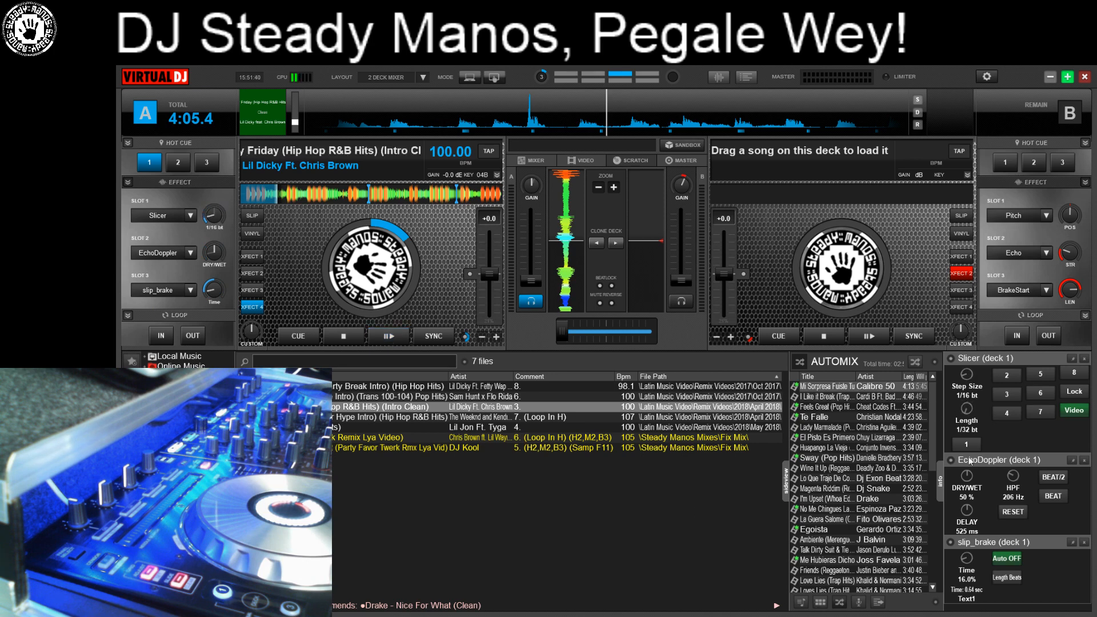
mouse_move(967, 483)
mouse_down()
mouse_move(1001, 519)
mouse_move(971, 497)
mouse_move(984, 476)
mouse_up()
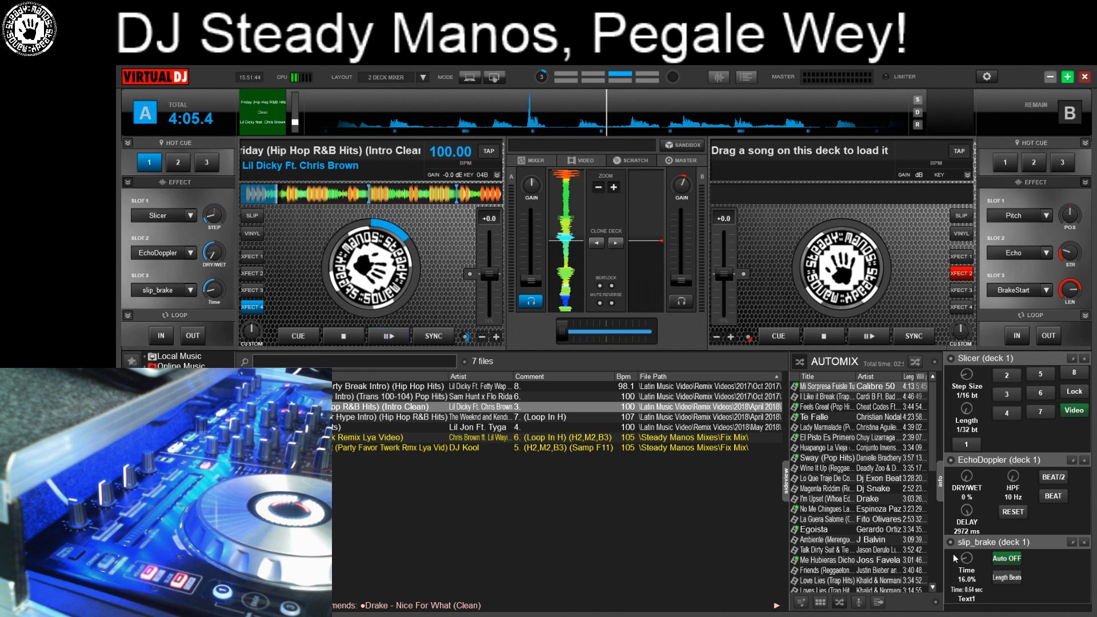
drag(965, 558, 982, 516)
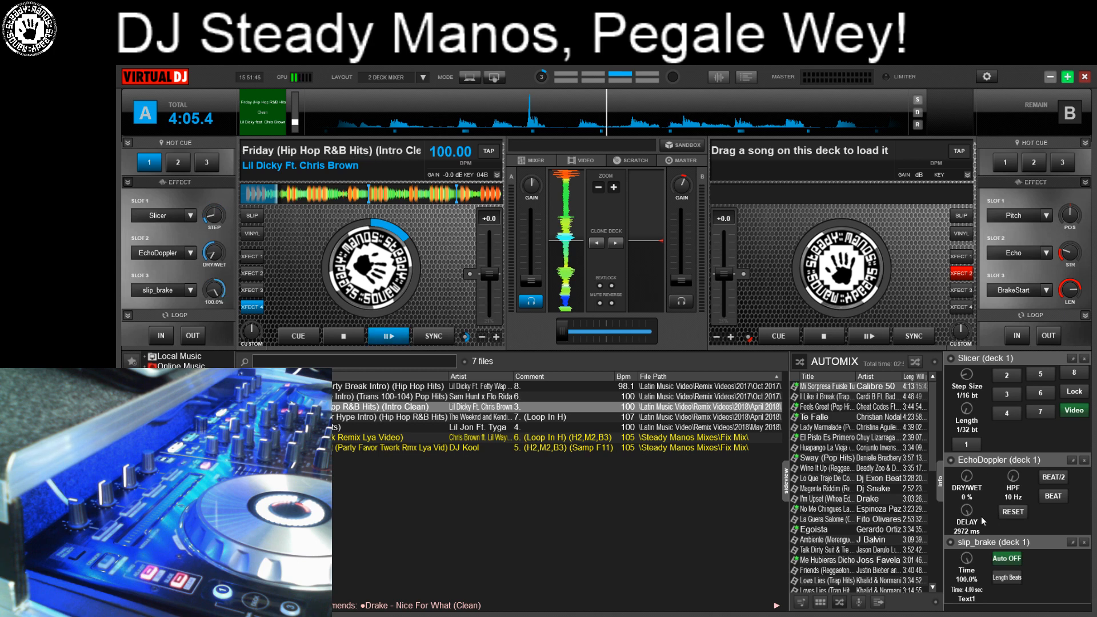
click(254, 306)
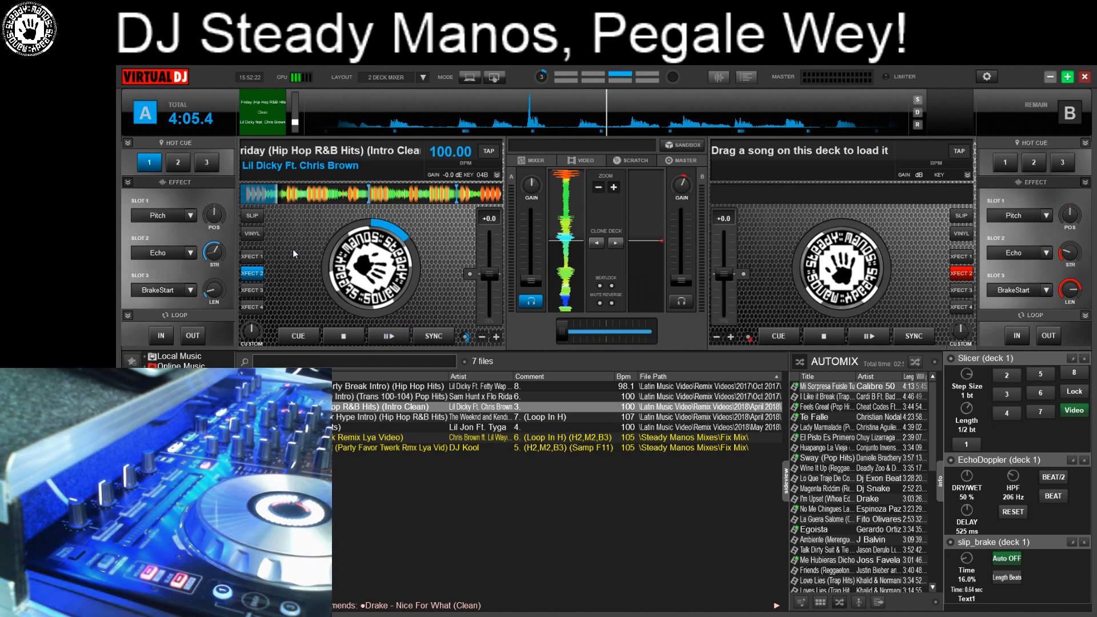
Minimize VirtualDJ and switch to OBS Studio
click(1049, 78)
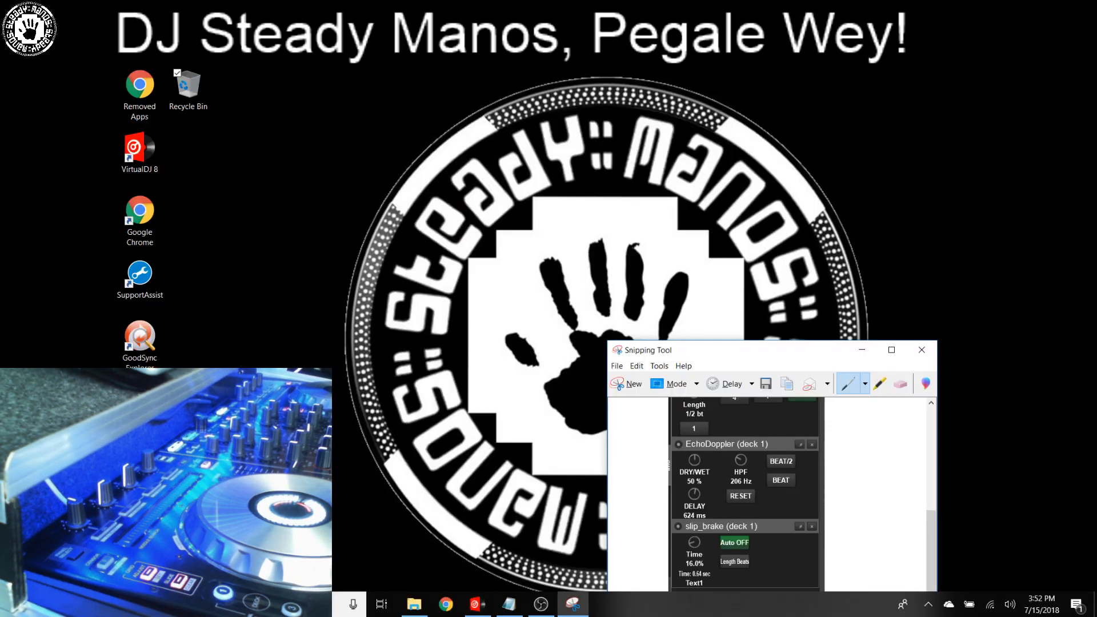
click(552, 610)
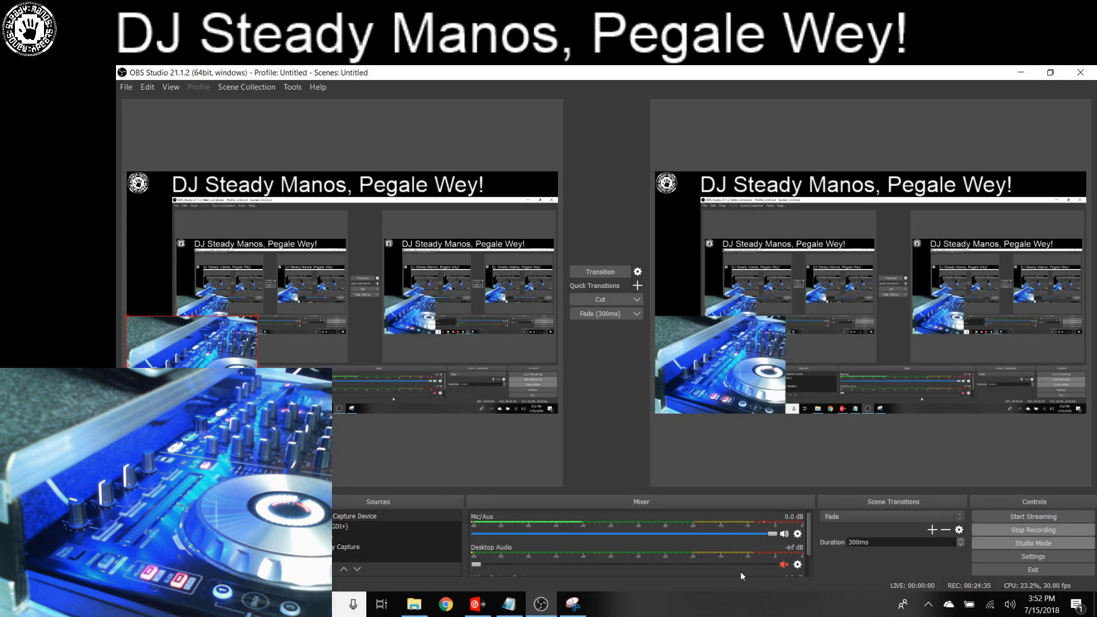